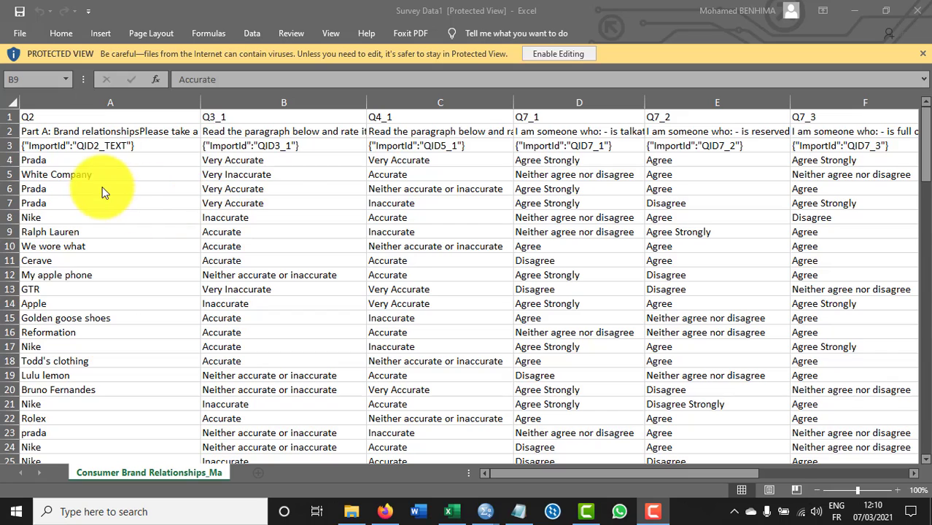
Enable editing of the survey workbook and delete row 3, which holds the ImportId codes.
{"action": "left_click", "coordinate": [261, 278]}
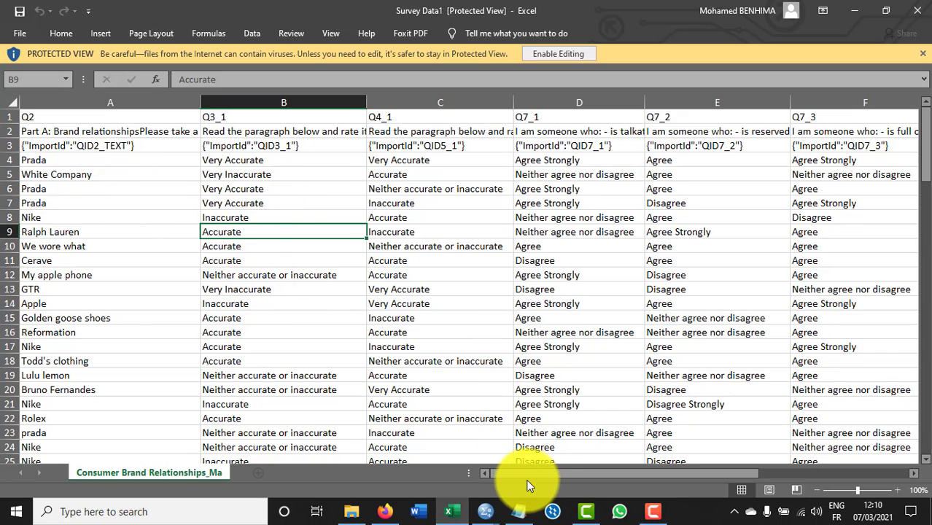
{"action": "mouse_move", "coordinate": [514, 474]}
{"action": "left_mouse_down"}
{"action": "mouse_move", "coordinate": [539, 473]}
{"action": "mouse_move", "coordinate": [502, 471]}
{"action": "left_mouse_up"}
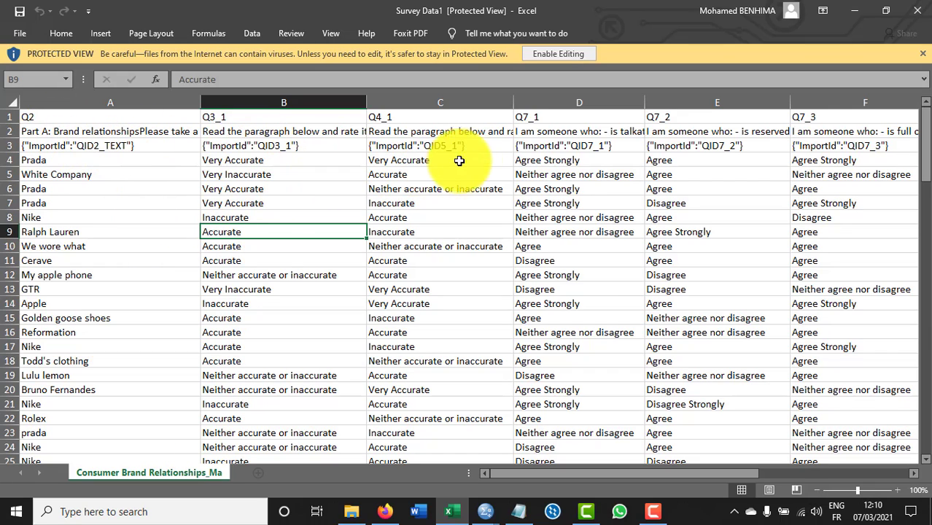
{"action": "left_click", "coordinate": [8, 146]}
{"action": "left_click", "coordinate": [557, 53]}
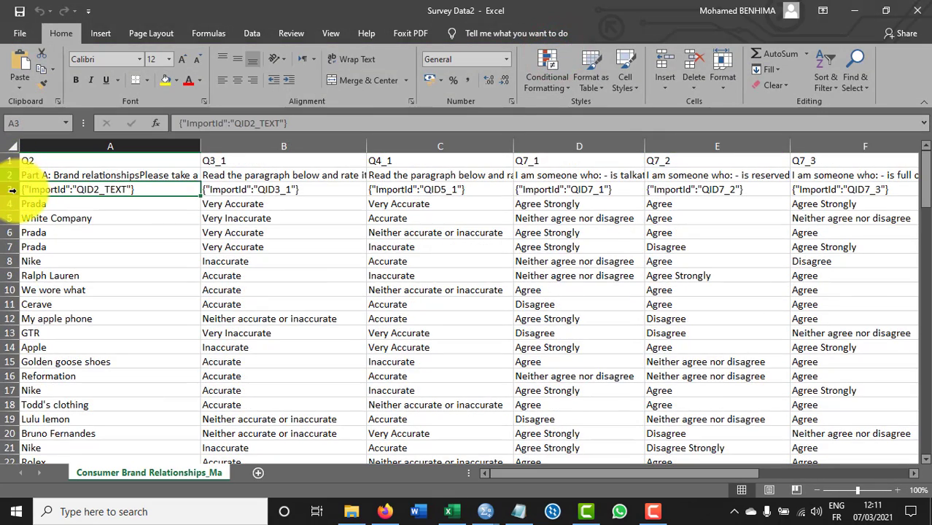
{"action": "left_click", "coordinate": [14, 190]}
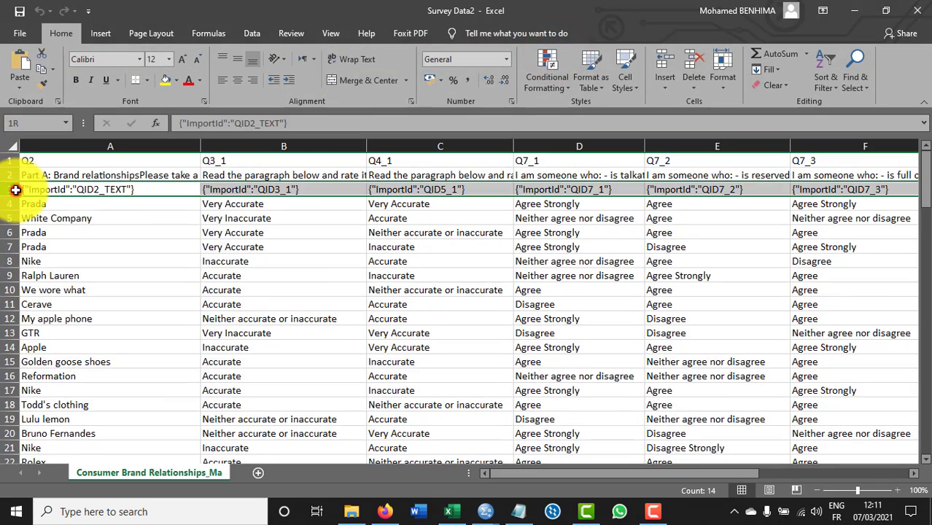
{"action": "right_click", "coordinate": [14, 189]}
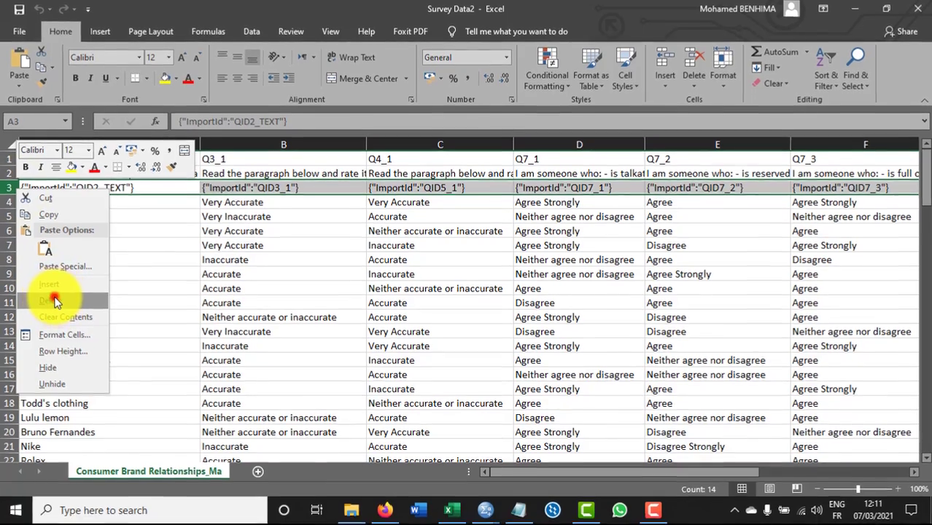
{"action": "left_click", "coordinate": [55, 302]}
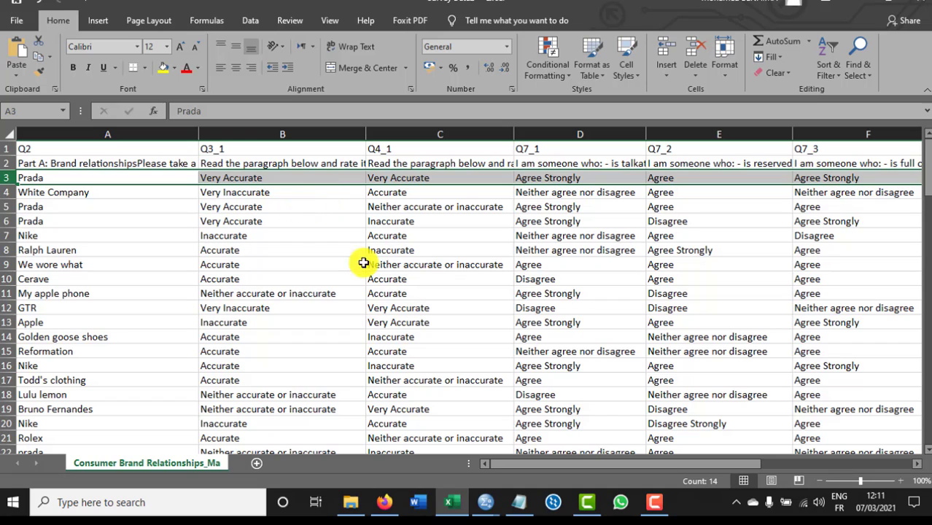
Switch to Notepad and review the numeric codes listed for the agreement, accuracy, gender, age and ethnicity answers.
{"action": "left_click", "coordinate": [518, 502]}
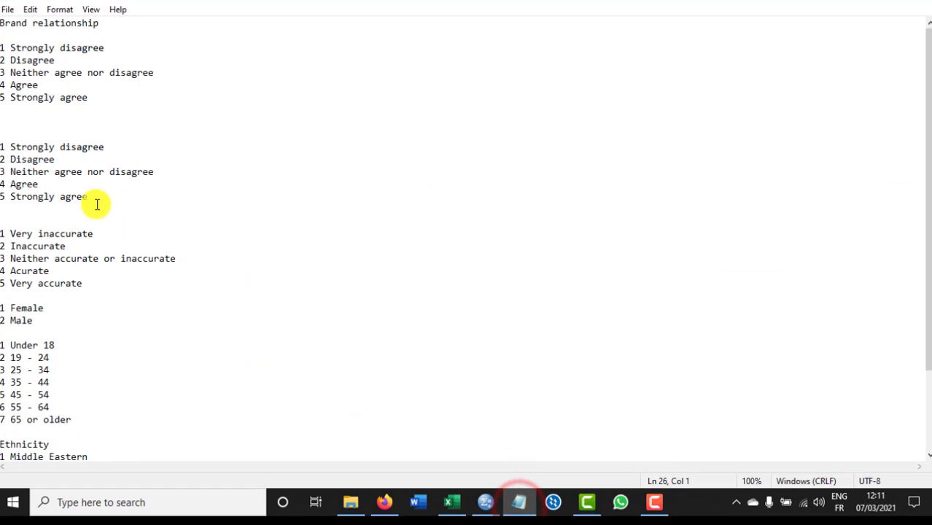
{"action": "scroll", "coordinate": [89, 199], "scroll_direction": "down", "scroll_amount": 1}
{"action": "scroll", "coordinate": [88, 186], "scroll_direction": "up", "scroll_amount": 1}
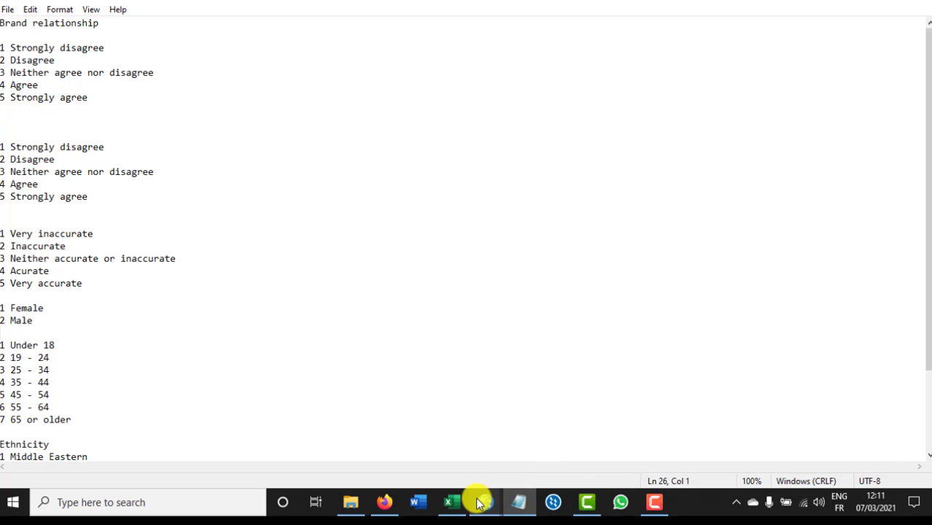
Switch to Excel, select the Q3_1 and Q4_1 columns together and open Find and Replace clear of the selected data.
{"action": "left_click", "coordinate": [449, 505]}
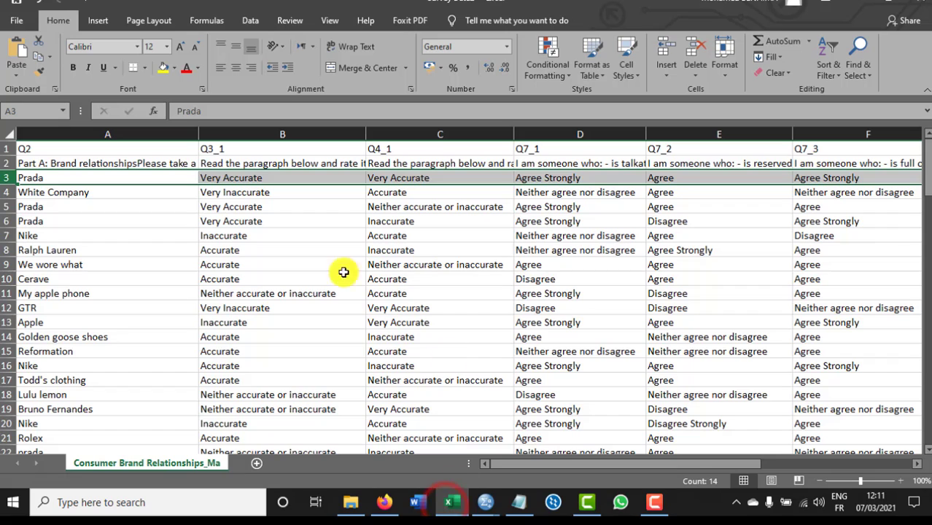
{"action": "left_click", "coordinate": [167, 222]}
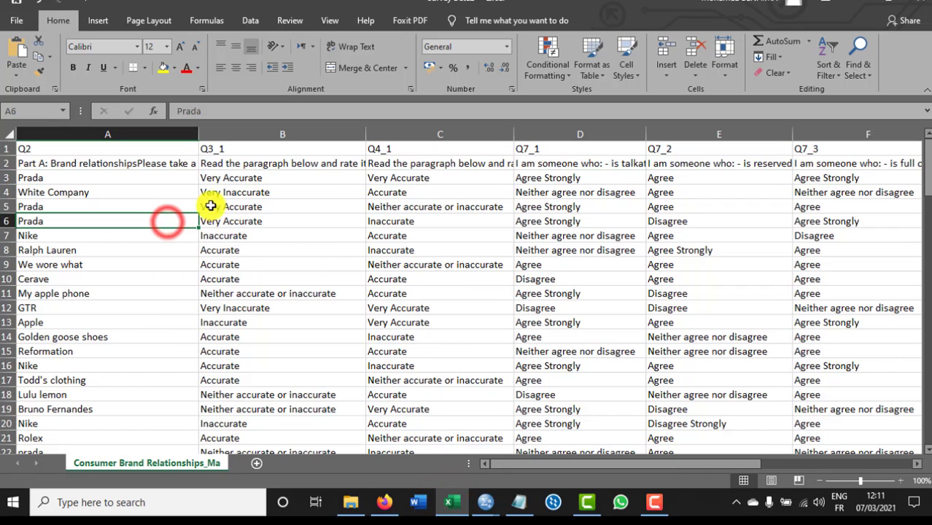
{"action": "left_click", "coordinate": [251, 134]}
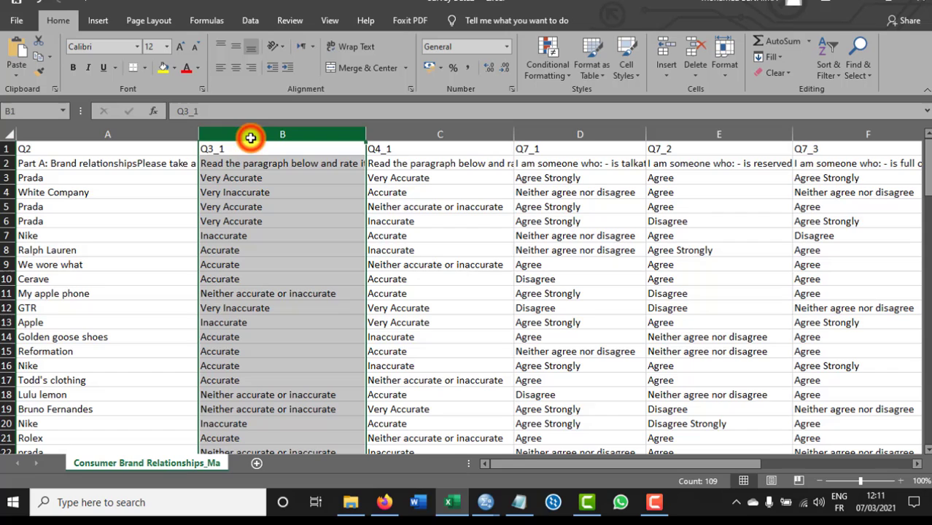
{"action": "left_click", "coordinate": [421, 134], "text": "ctrl"}
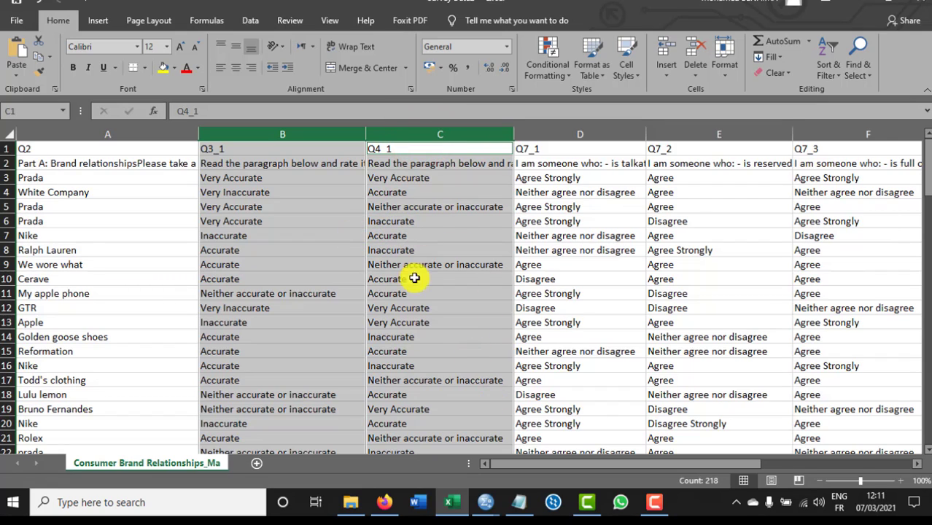
{"action": "left_click", "coordinate": [857, 73]}
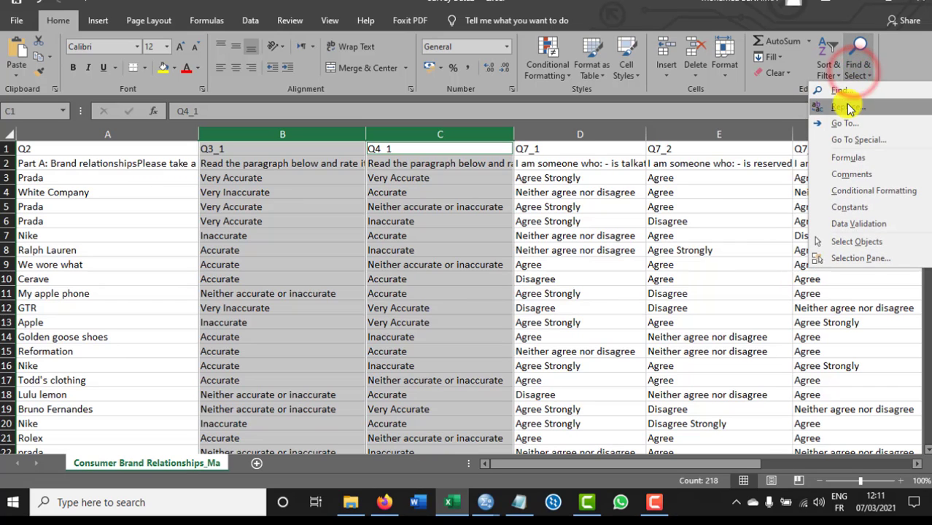
{"action": "left_click", "coordinate": [849, 104]}
{"action": "left_click_drag", "start_coordinate": [344, 290], "coordinate": [691, 132]}
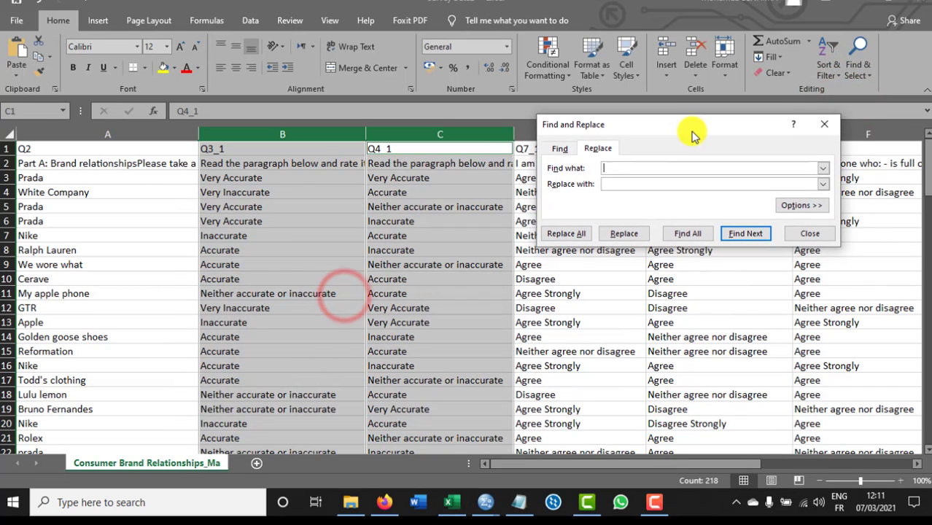
{"action": "left_click", "coordinate": [621, 184]}
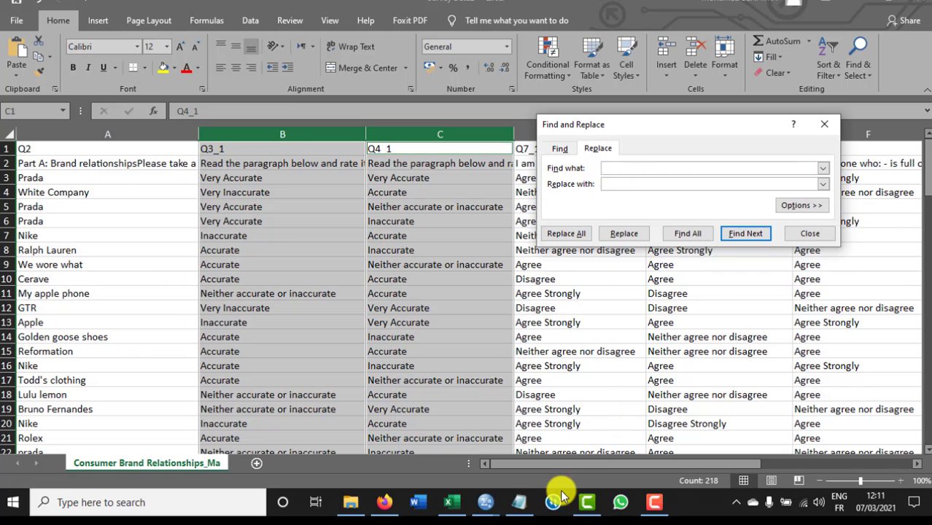
Switch to Notepad and place its reduced window below the Find and Replace dialog, showing the accuracy scale codes.
{"action": "left_click", "coordinate": [520, 502]}
{"action": "left_click", "coordinate": [882, 3]}
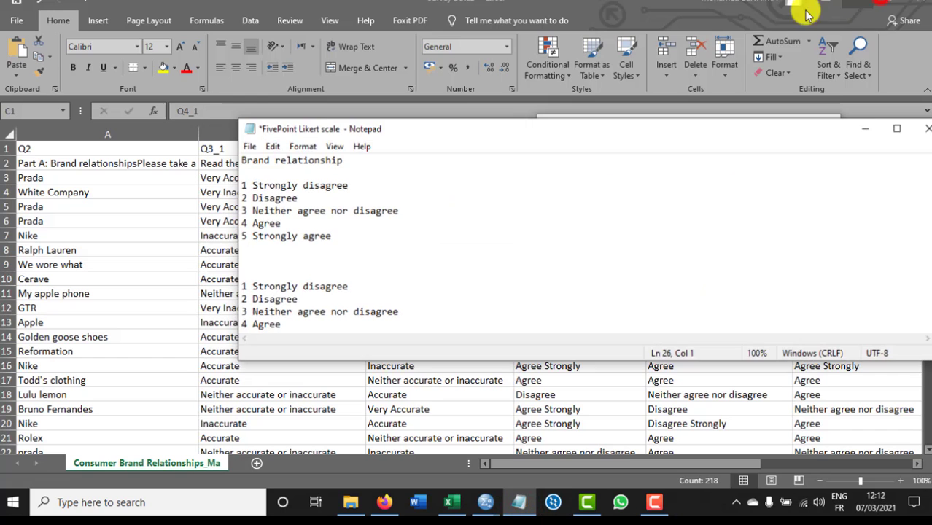
{"action": "left_click_drag", "start_coordinate": [653, 143], "coordinate": [773, 278]}
{"action": "scroll", "coordinate": [471, 350], "scroll_direction": "down", "scroll_amount": 2}
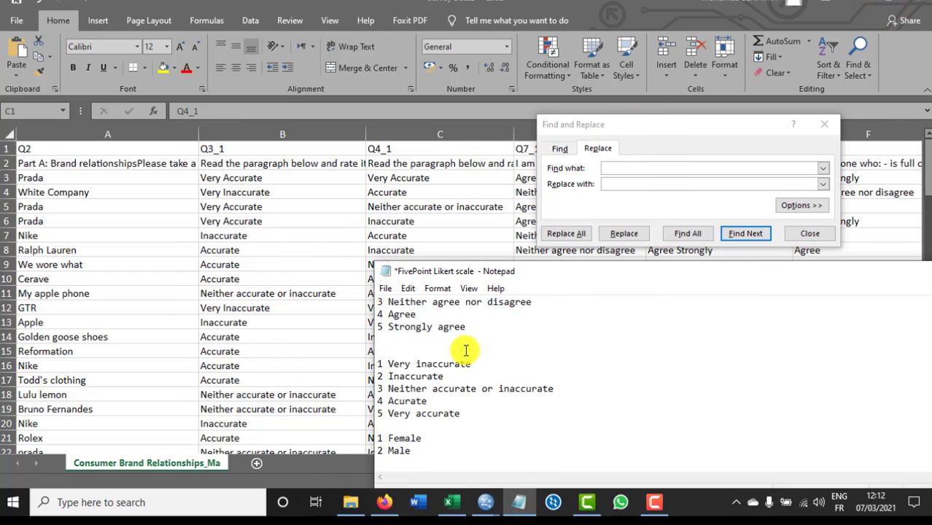
{"action": "scroll", "coordinate": [452, 352], "scroll_direction": "down", "scroll_amount": 1}
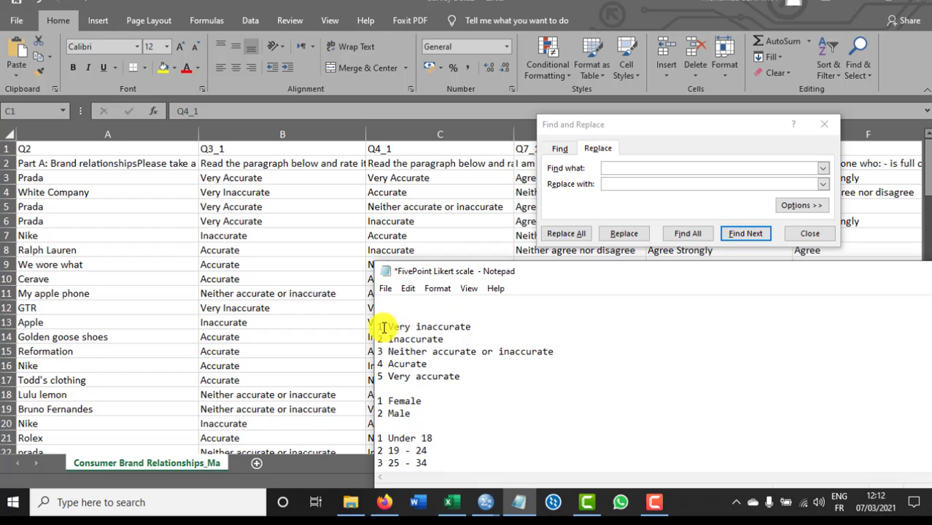
Replace all "Very Inaccurate" answers in the selected Q3_1 and Q4_1 columns with 1.
{"action": "left_click_drag", "start_coordinate": [388, 327], "coordinate": [471, 327]}
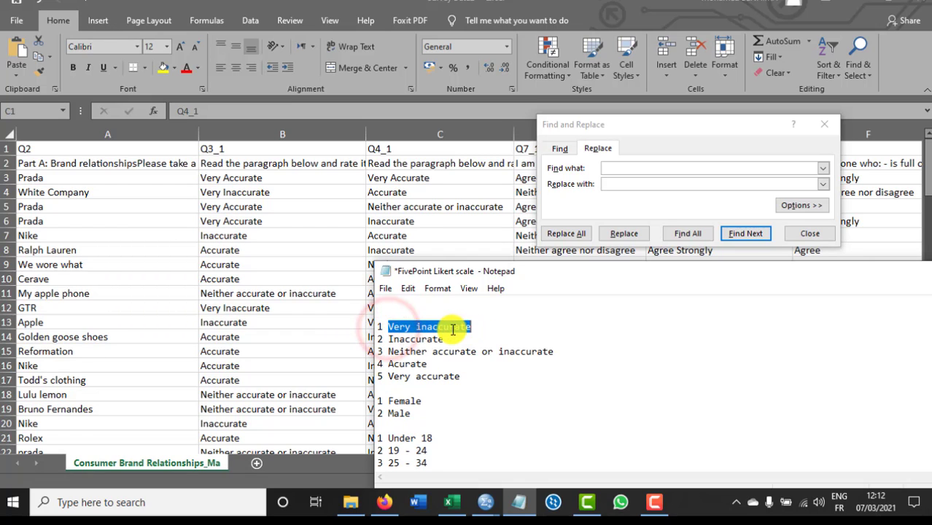
{"action": "right_click", "coordinate": [453, 327]}
{"action": "left_click", "coordinate": [485, 164]}
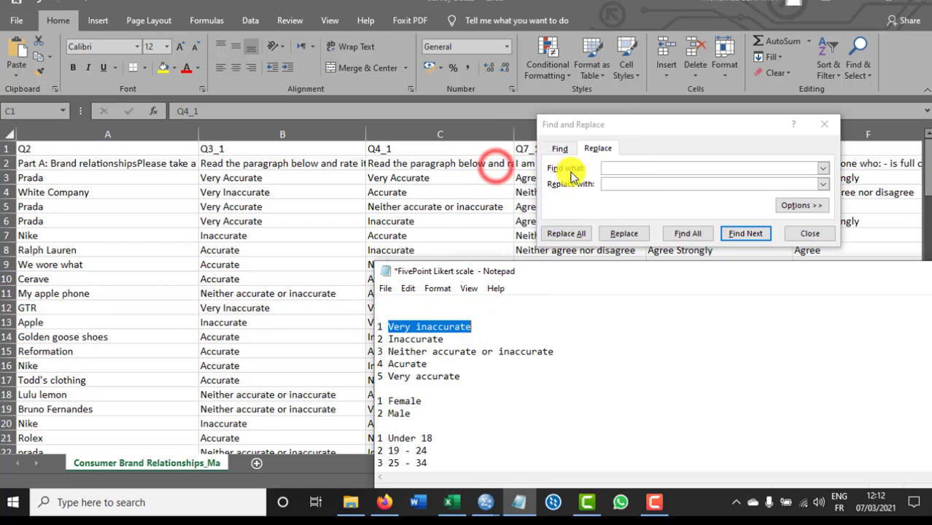
{"action": "left_click", "coordinate": [610, 166]}
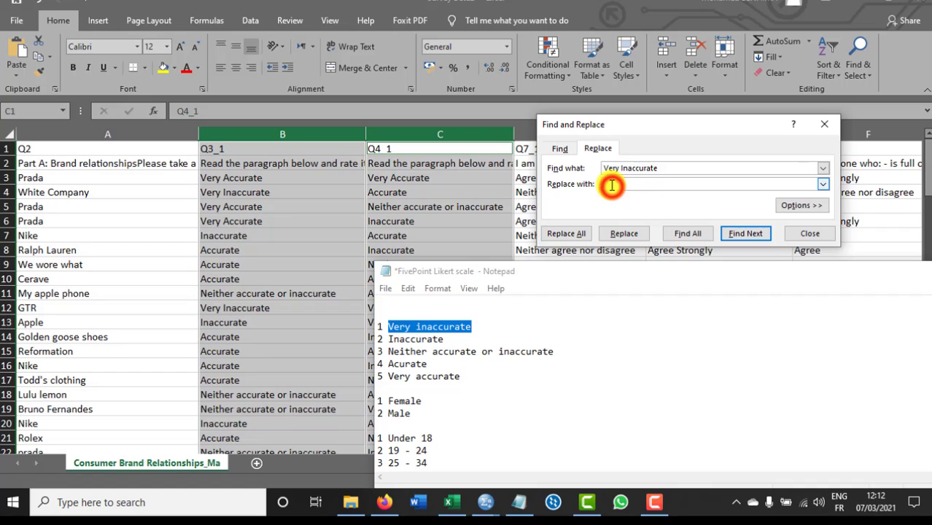
{"action": "left_click", "coordinate": [612, 186]}
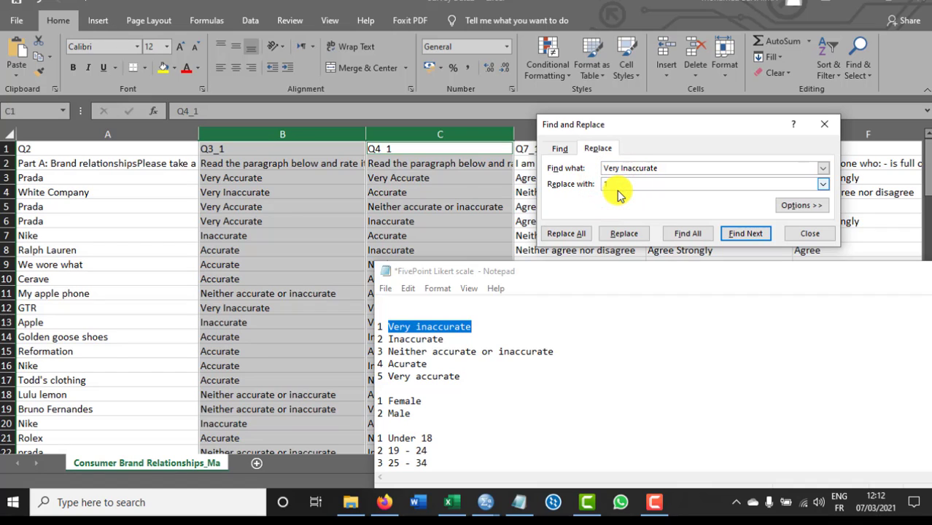
{"action": "type", "text": "1"}
{"action": "left_click", "coordinate": [568, 238]}
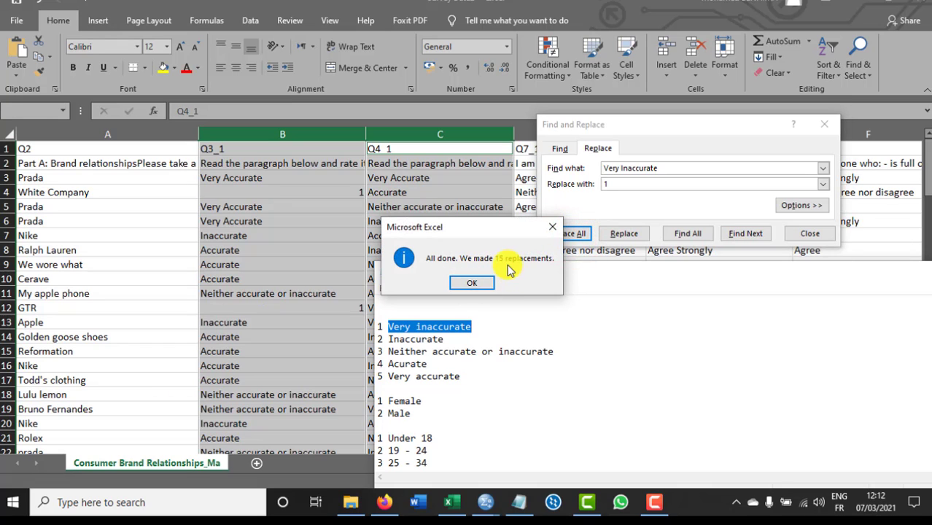
{"action": "left_click", "coordinate": [474, 285]}
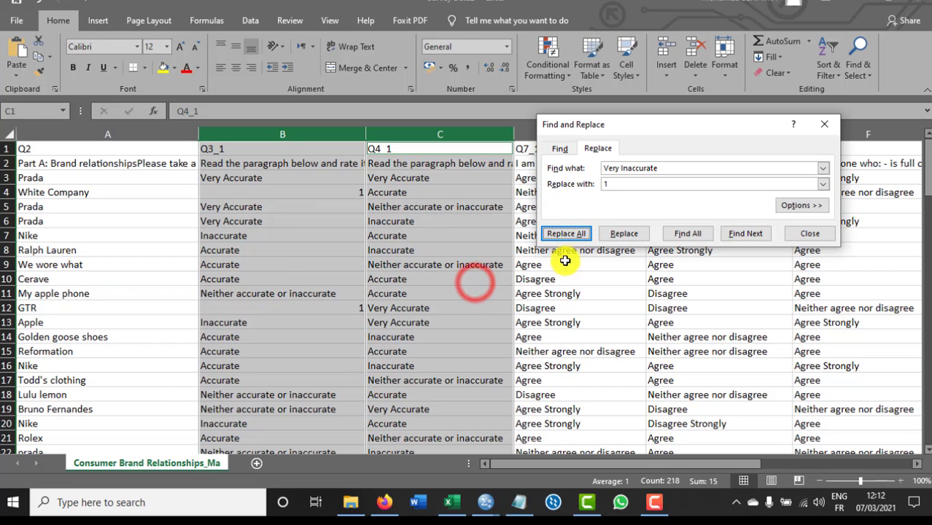
Replace all "Very Accurate" answers in the selected columns with 5.
{"action": "left_click", "coordinate": [627, 166]}
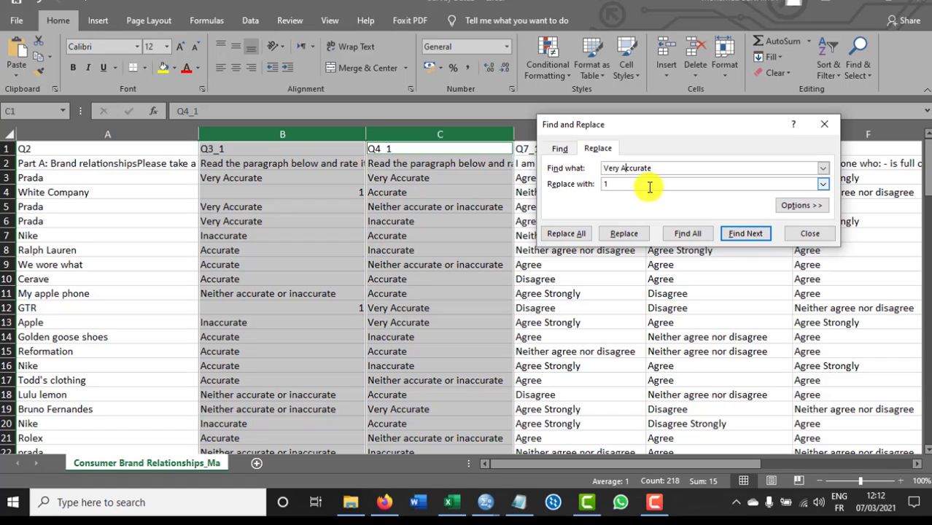
{"action": "left_click", "coordinate": [613, 183]}
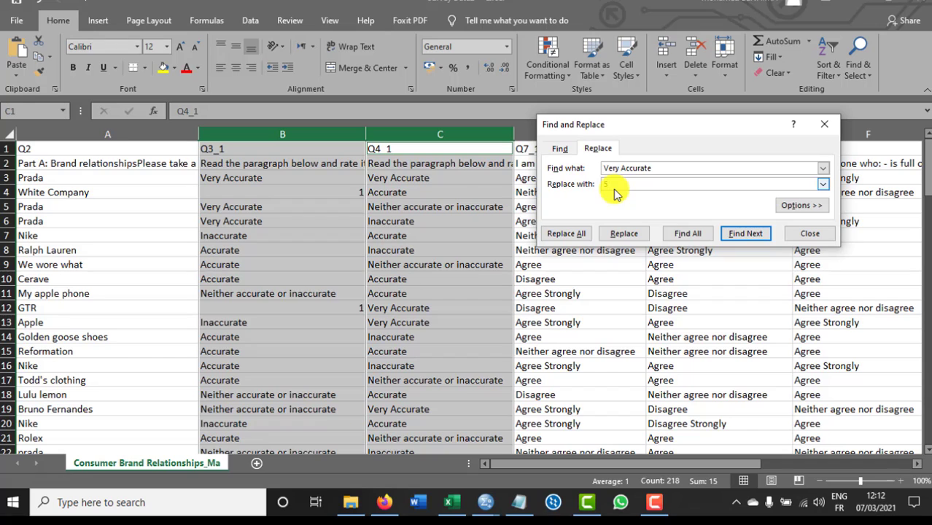
{"action": "left_click", "coordinate": [567, 233]}
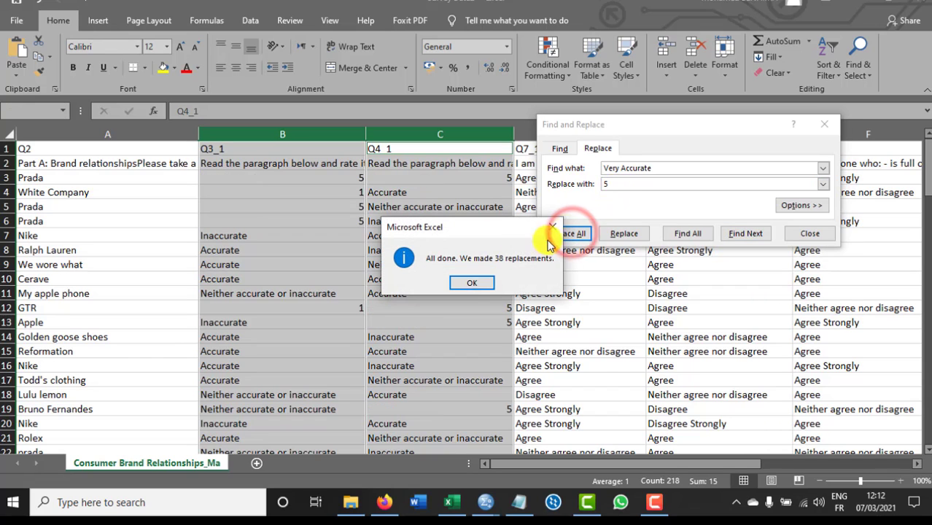
{"action": "left_click", "coordinate": [472, 285]}
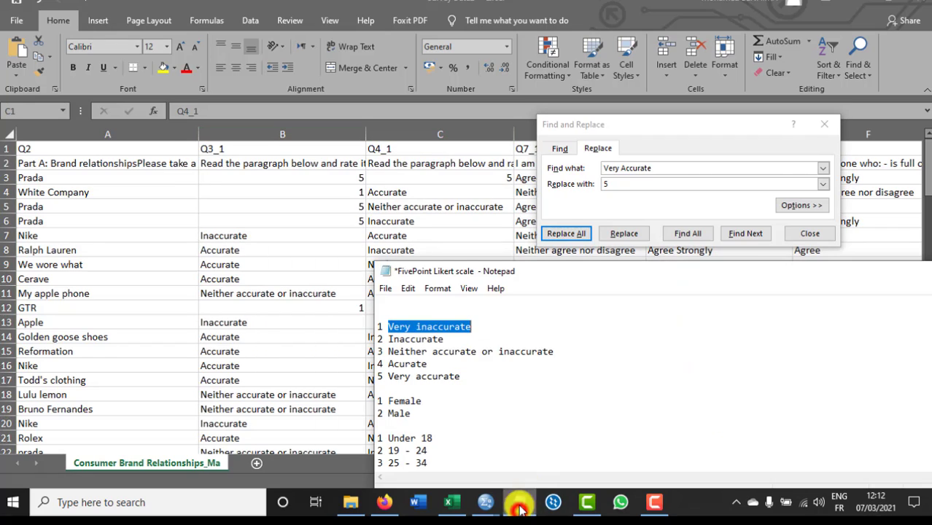
Copy "Neither accurate or inaccurate" from the Notepad code list and replace all such answers in the selected columns with 3.
{"action": "left_click", "coordinate": [519, 502]}
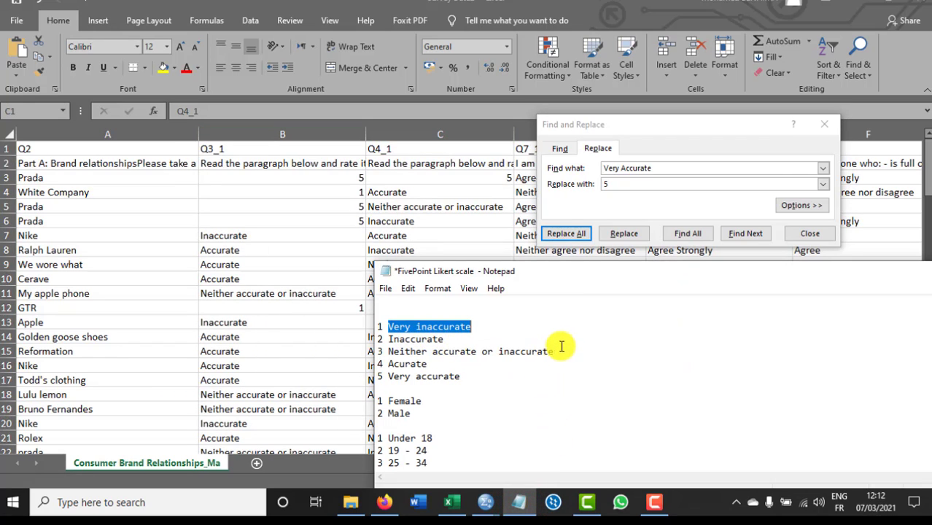
{"action": "left_click_drag", "start_coordinate": [555, 351], "coordinate": [388, 350]}
{"action": "right_click", "coordinate": [405, 353]}
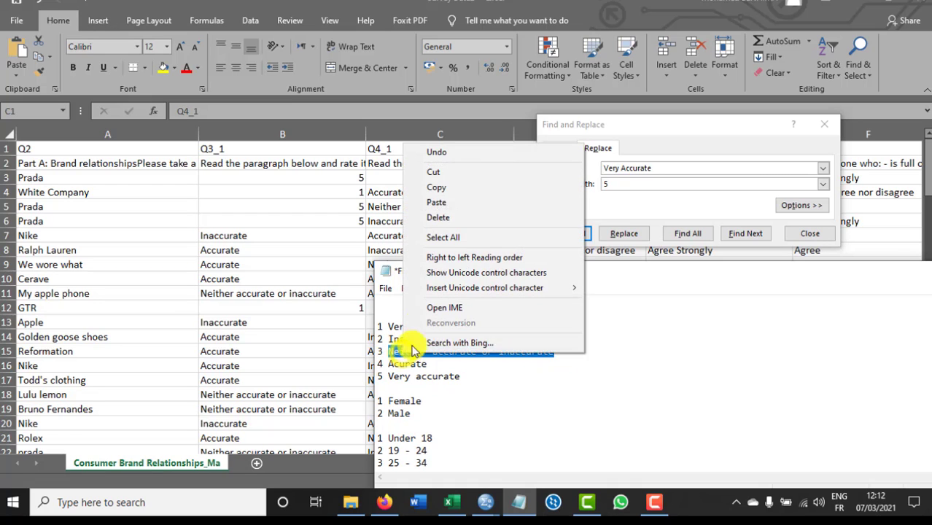
{"action": "left_click", "coordinate": [447, 189]}
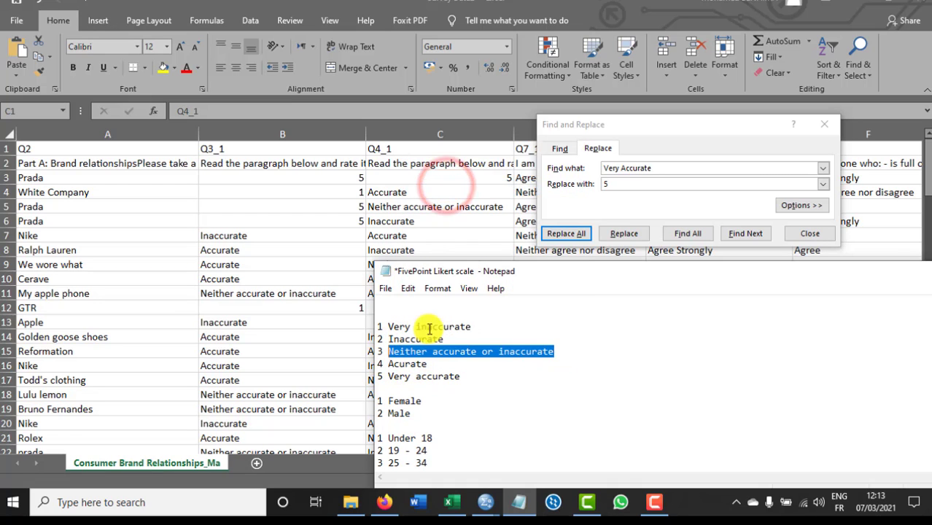
{"action": "left_click_drag", "start_coordinate": [667, 168], "coordinate": [562, 173]}
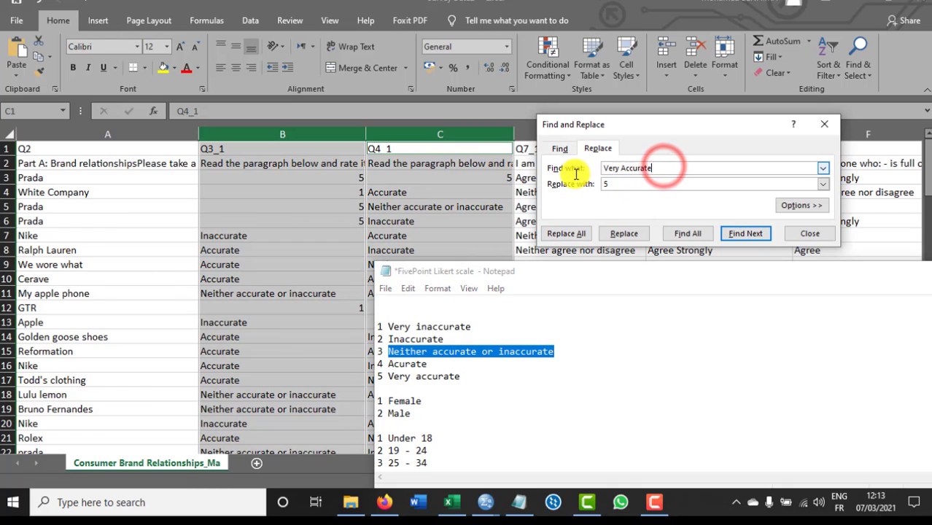
{"action": "key", "text": "ctrl+v"}
{"action": "left_click", "coordinate": [602, 186]}
{"action": "key", "text": "BackSpace"}
{"action": "type", "text": "3"}
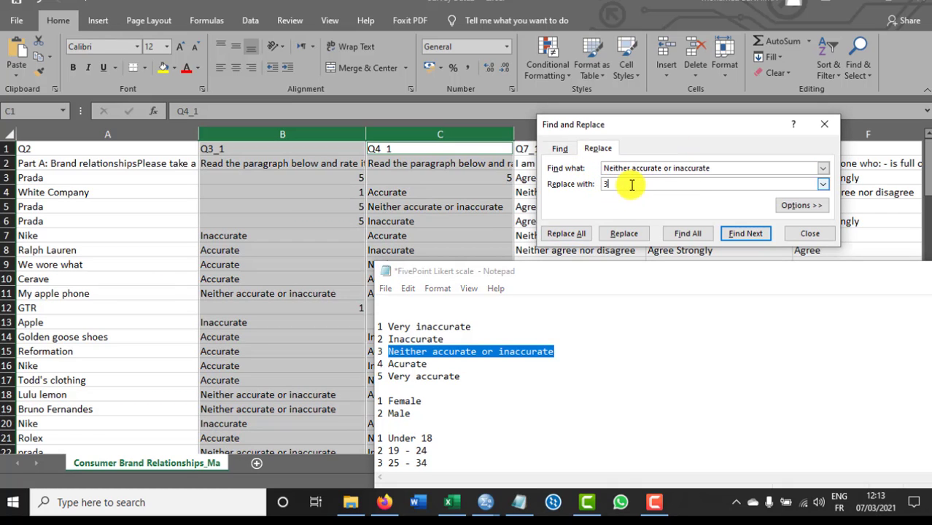
{"action": "left_click", "coordinate": [565, 233]}
{"action": "left_click", "coordinate": [479, 284]}
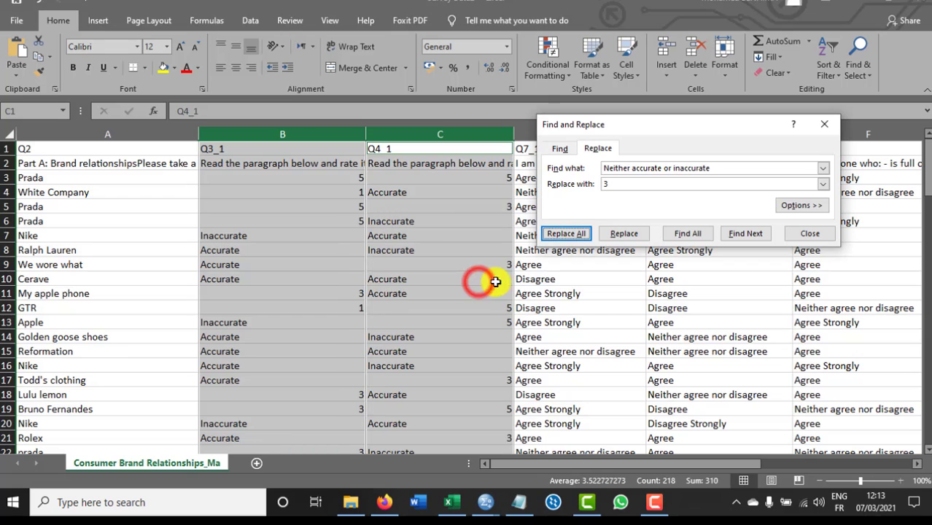
Copy "Inaccurate" from the Notepad code list and replace all such answers in the selected Q3_1 and Q4_1 columns with 2.
{"action": "left_click", "coordinate": [523, 502]}
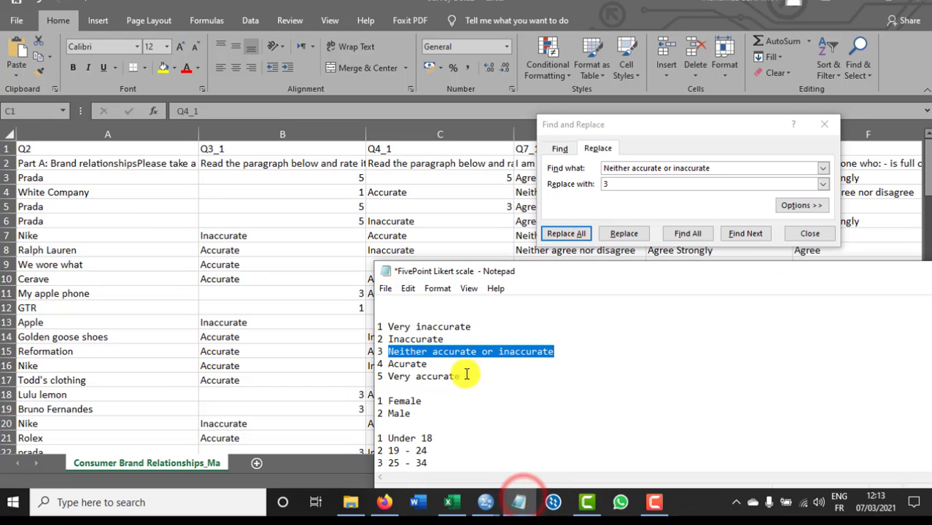
{"action": "double_click", "coordinate": [441, 340]}
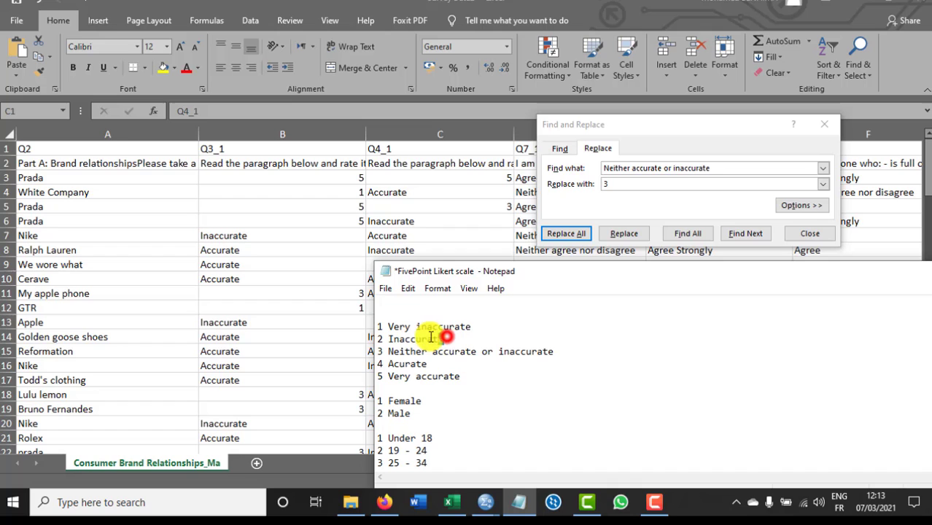
{"action": "right_click", "coordinate": [398, 339]}
{"action": "left_click", "coordinate": [442, 178]}
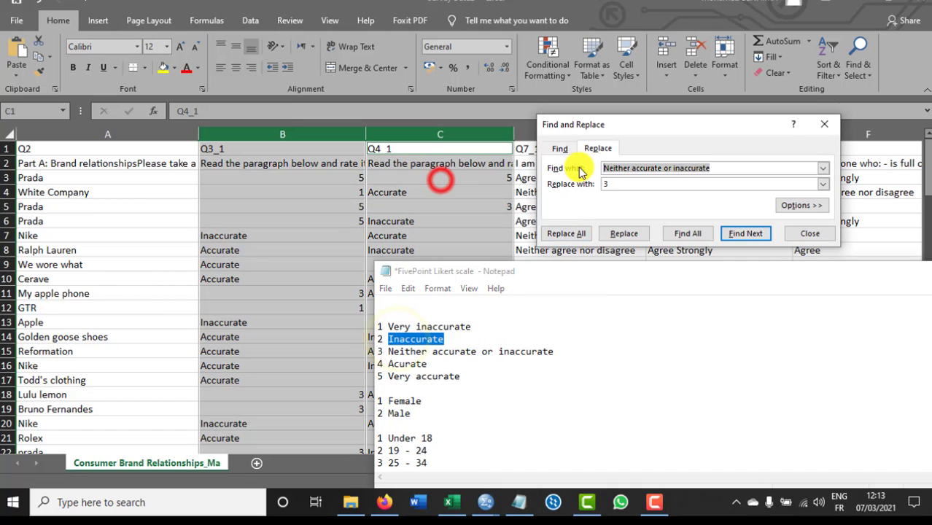
{"action": "key", "text": "ctrl+v"}
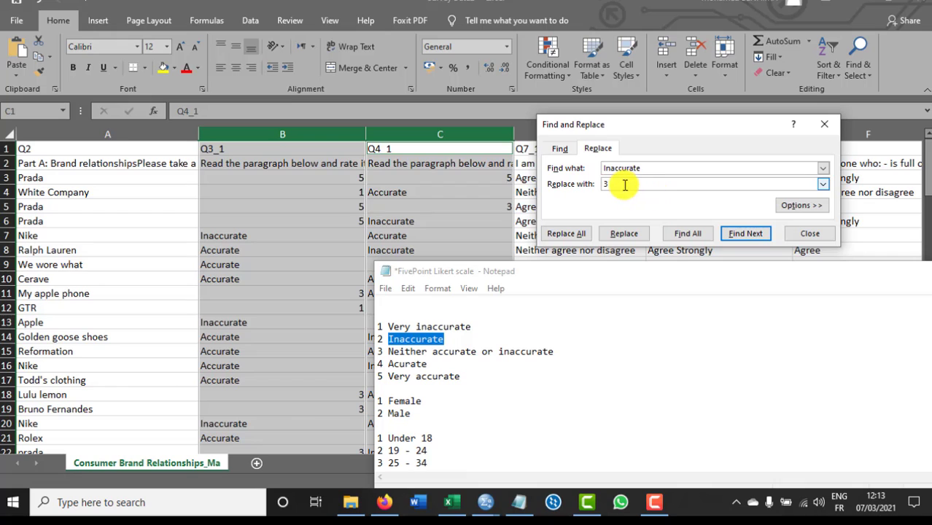
{"action": "left_click", "coordinate": [625, 184]}
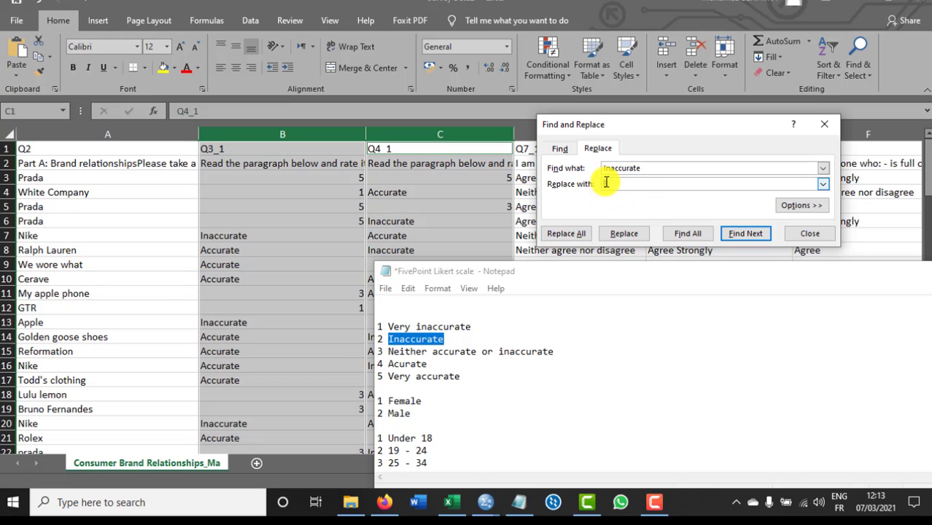
{"action": "type", "text": "2"}
{"action": "left_click", "coordinate": [564, 234]}
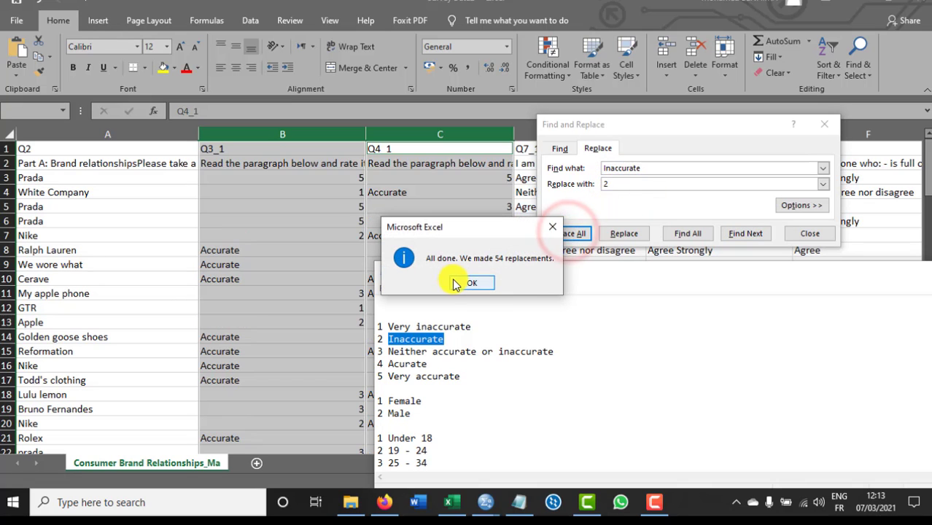
{"action": "left_click", "coordinate": [469, 283]}
Copy "Acurate" from the Notepad code list and try to replace all such answers in the selected columns with 4.
{"action": "left_click", "coordinate": [521, 502]}
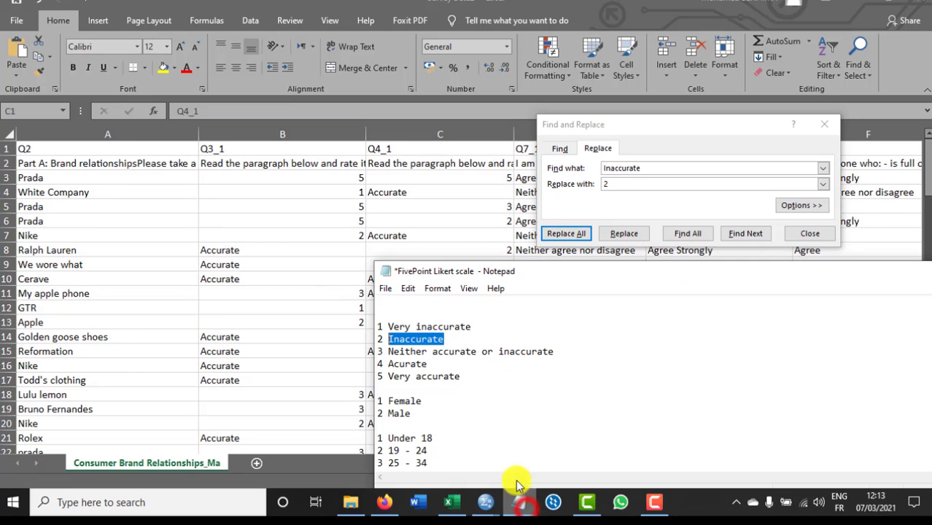
{"action": "left_click_drag", "start_coordinate": [429, 364], "coordinate": [391, 363]}
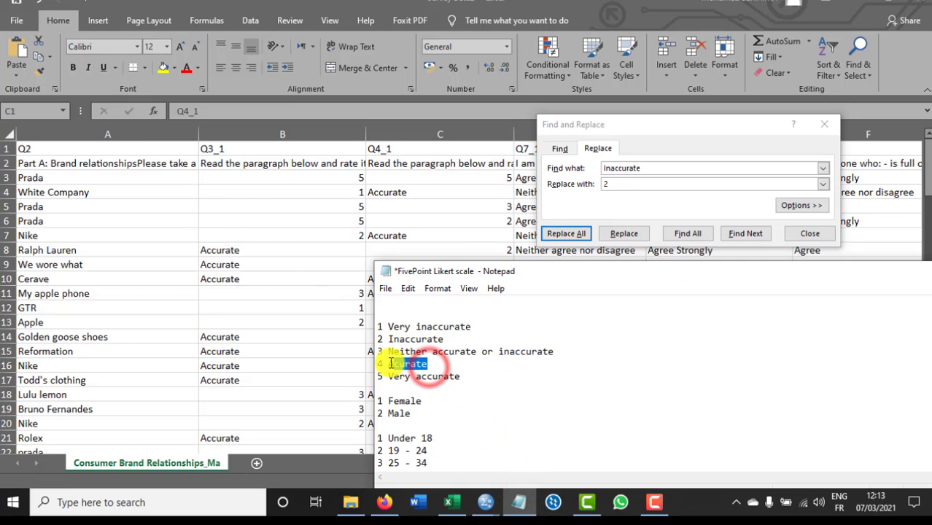
{"action": "right_click", "coordinate": [405, 361]}
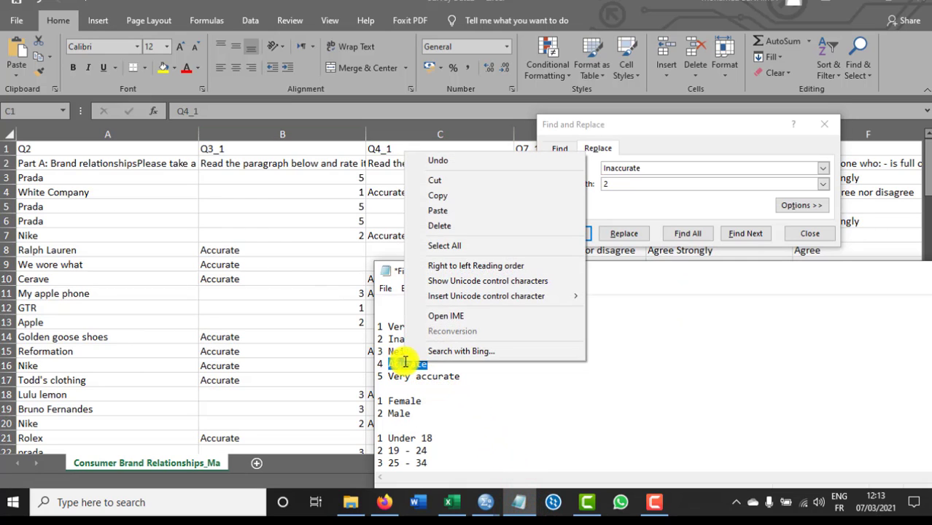
{"action": "left_click", "coordinate": [443, 195]}
{"action": "left_click", "coordinate": [646, 168]}
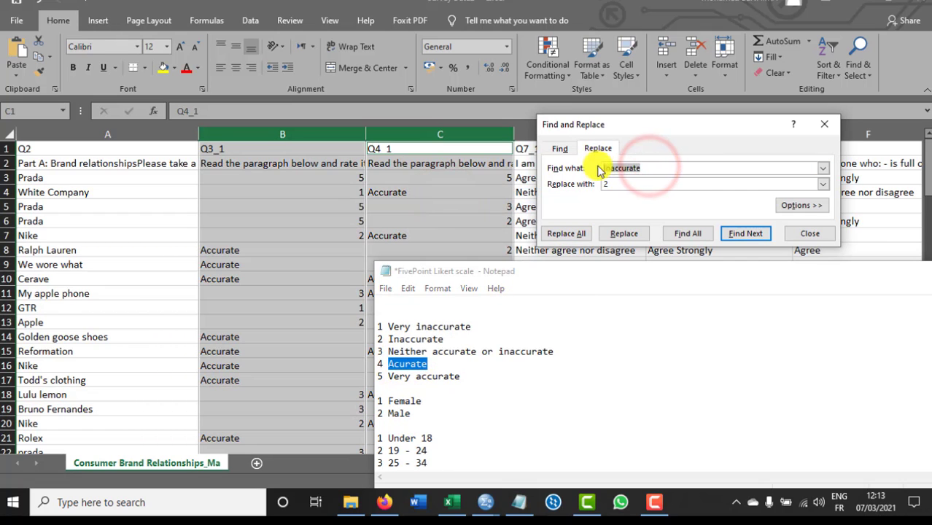
{"action": "key", "text": "ctrl+v"}
{"action": "left_click", "coordinate": [625, 183]}
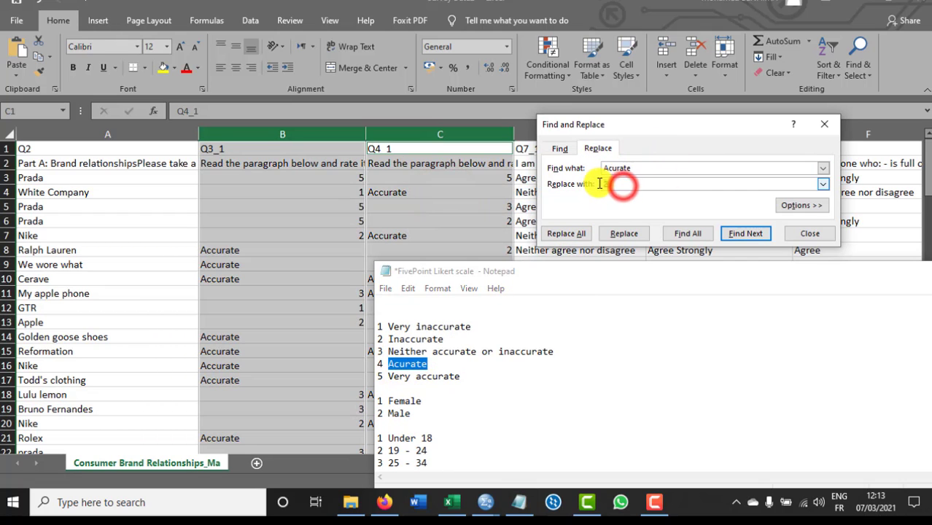
{"action": "key", "text": "BackSpace"}
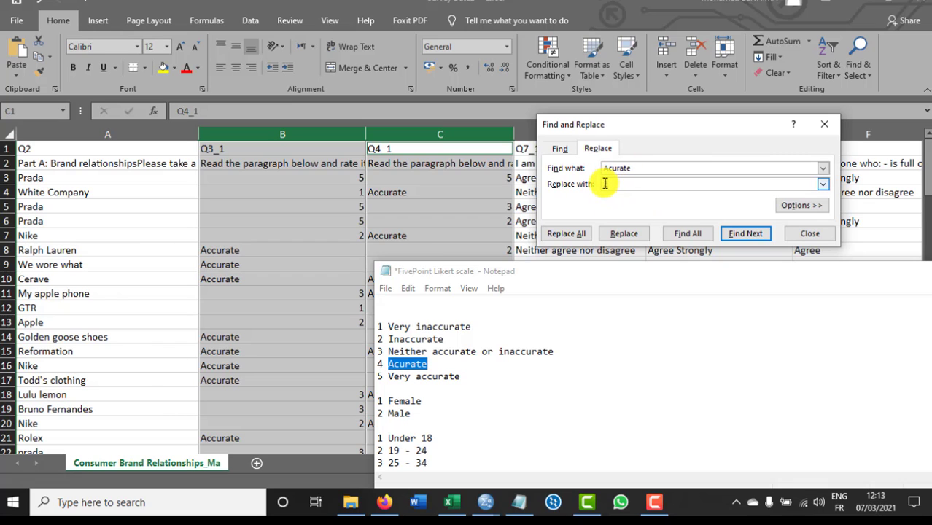
{"action": "type", "text": "4"}
{"action": "left_click", "coordinate": [581, 234]}
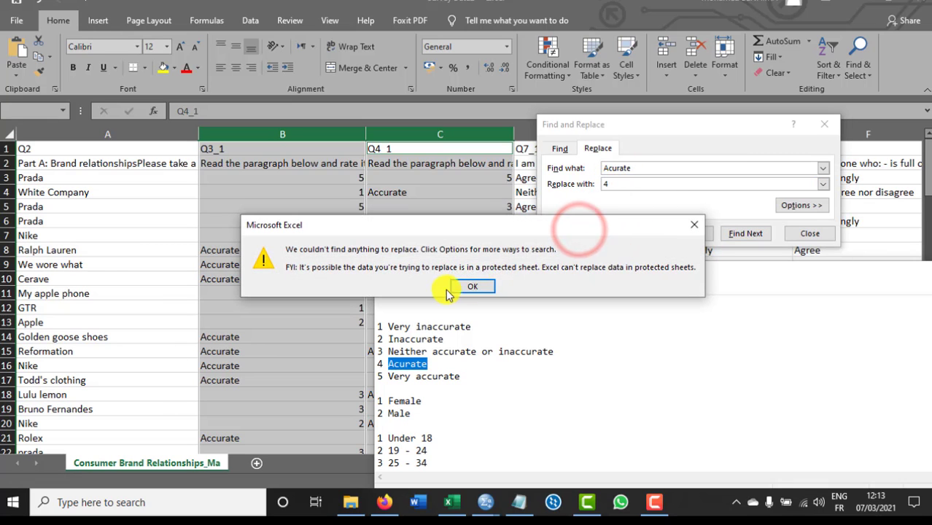
{"action": "left_click", "coordinate": [474, 285]}
Correct the search text to "Accurate" and replace all such answers in the selected Q3_1 and Q4_1 columns with 4.
{"action": "left_click", "coordinate": [614, 167]}
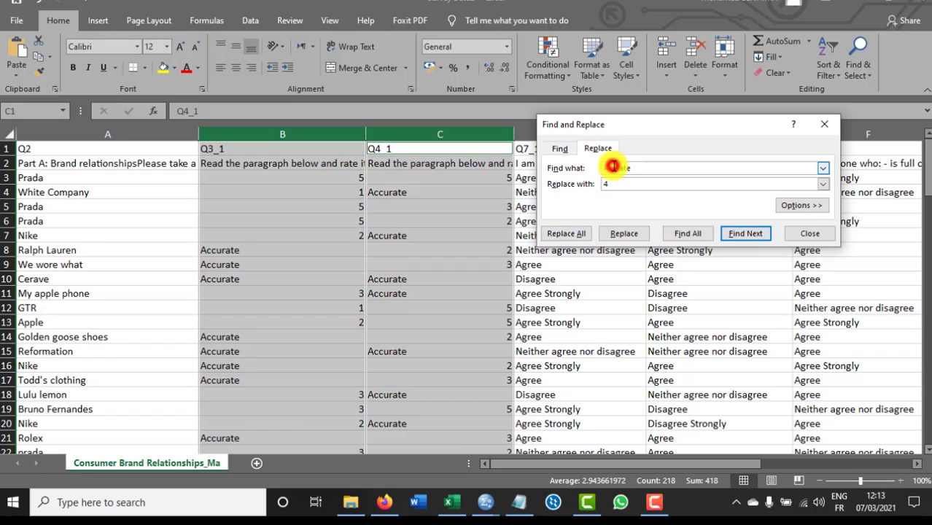
{"action": "left_click", "coordinate": [566, 233]}
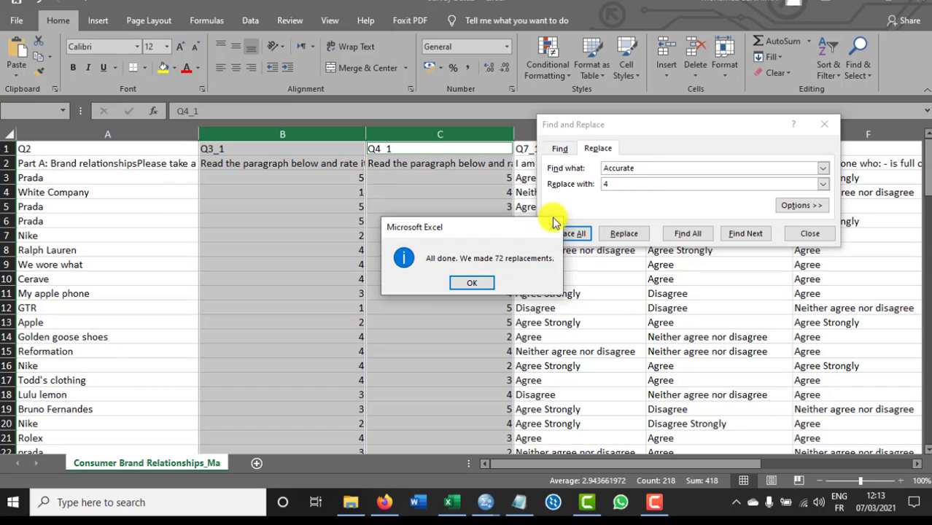
{"action": "left_click", "coordinate": [475, 283]}
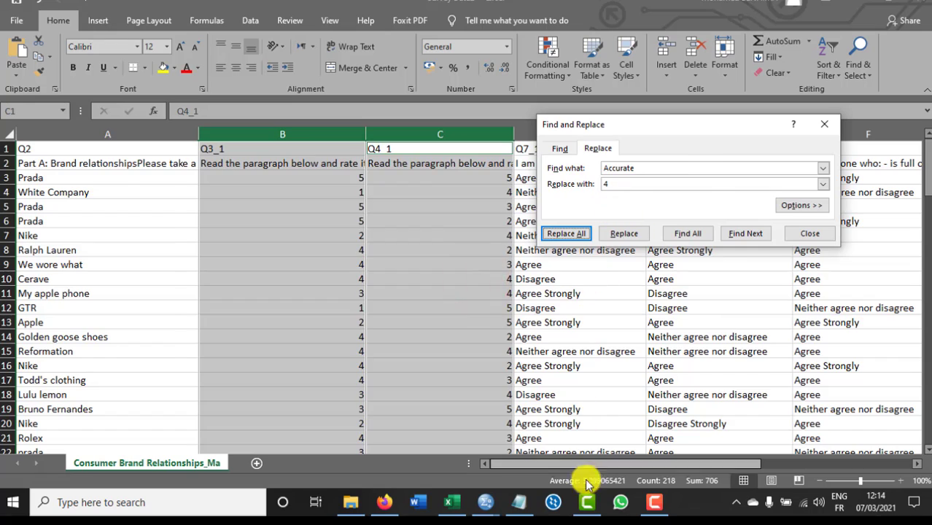
Switch to Notepad and overwrite the word "accurate" in the code 3 line with 4.
{"action": "left_click", "coordinate": [518, 502]}
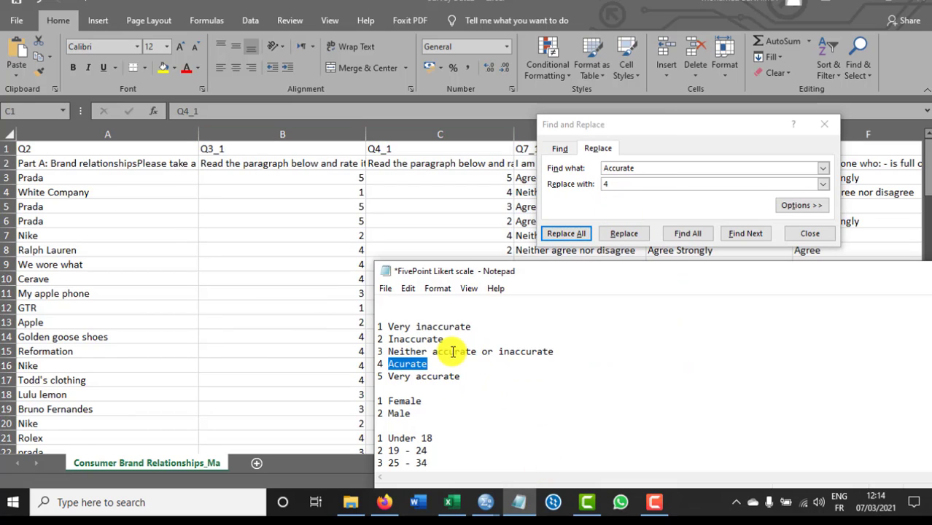
{"action": "double_click", "coordinate": [454, 352]}
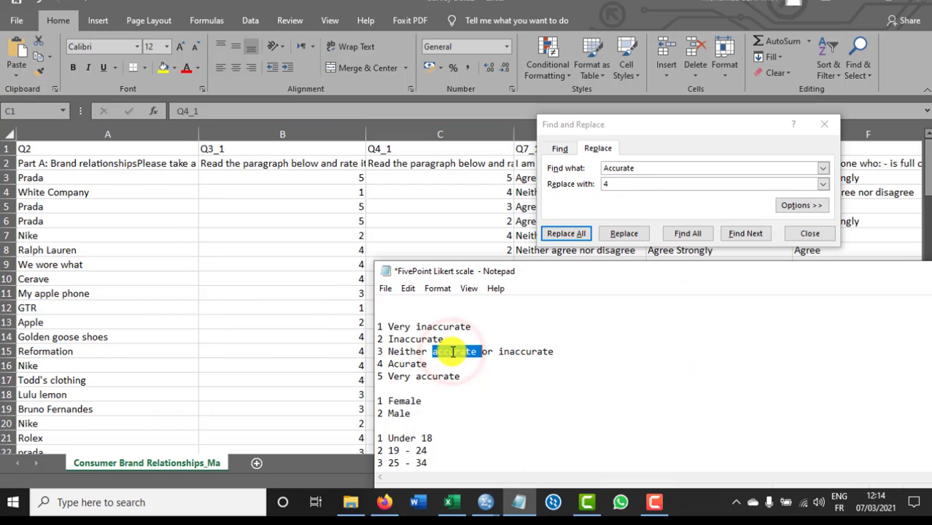
{"action": "type", "text": "4"}
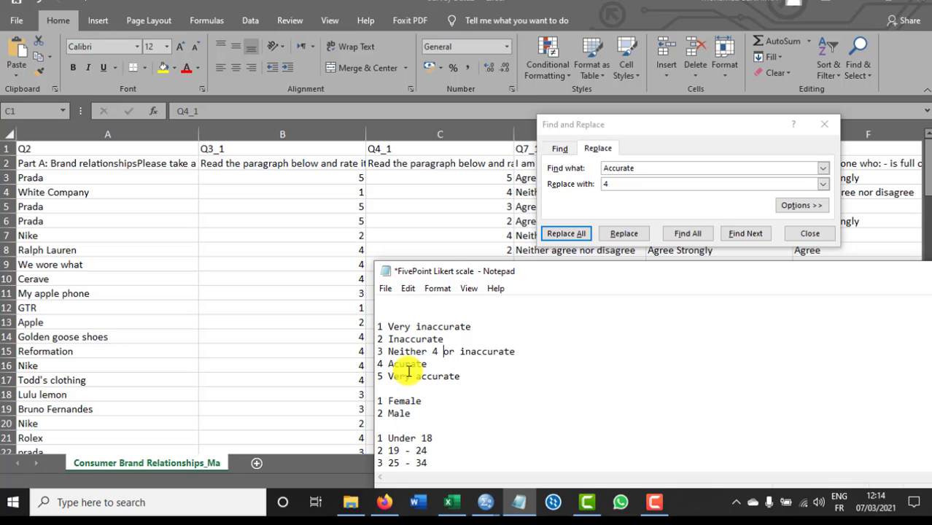
Move the Notepad window clear of the Q7 data and reopen Find and Replace on the answer range D3:K109.
{"action": "left_click", "coordinate": [821, 128]}
{"action": "left_click_drag", "start_coordinate": [587, 280], "coordinate": [14, 311]}
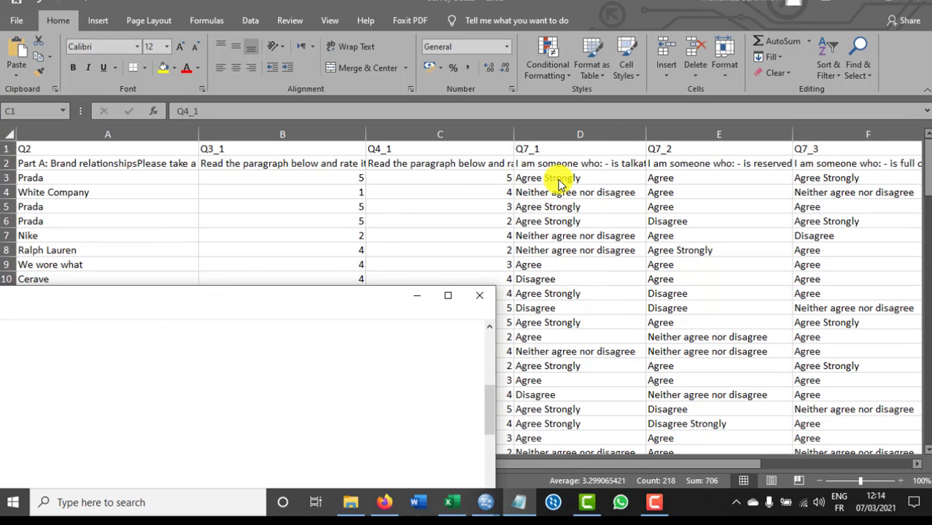
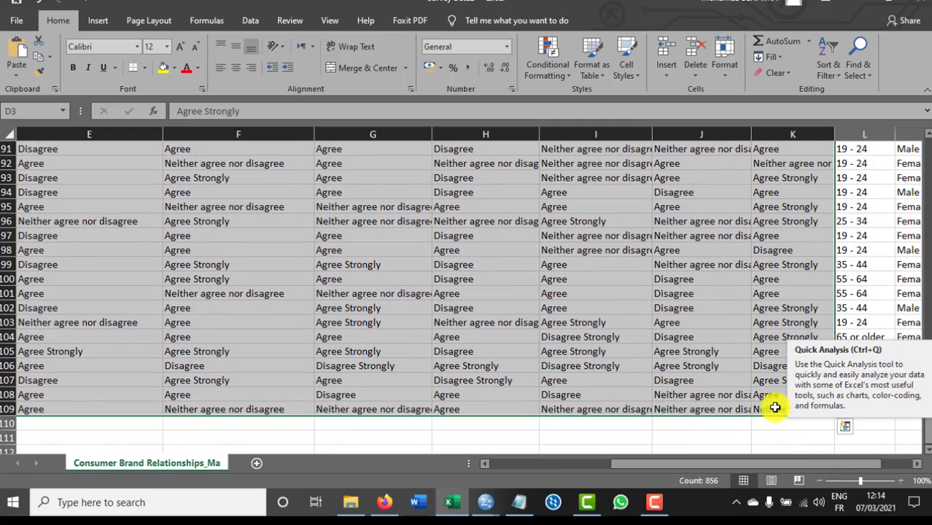
{"action": "left_click", "coordinate": [859, 73]}
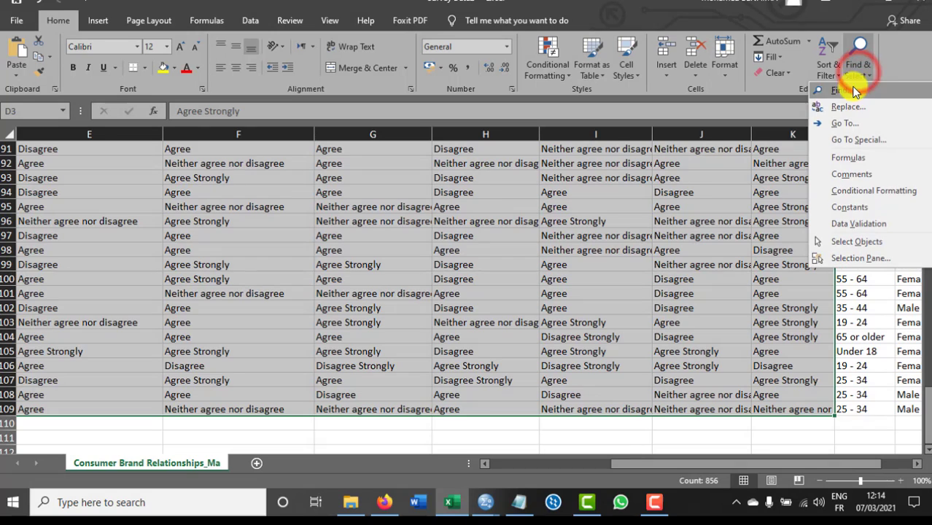
{"action": "left_click", "coordinate": [842, 108]}
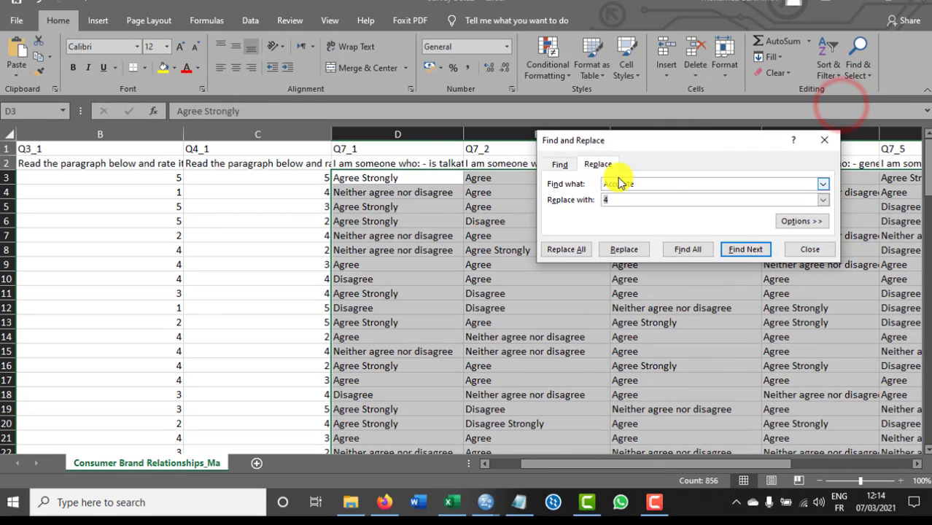
Arrange the Find and Replace dialog beside the Notepad window, showing the Brand relationship agreement codes.
{"action": "left_click_drag", "start_coordinate": [646, 140], "coordinate": [228, 103]}
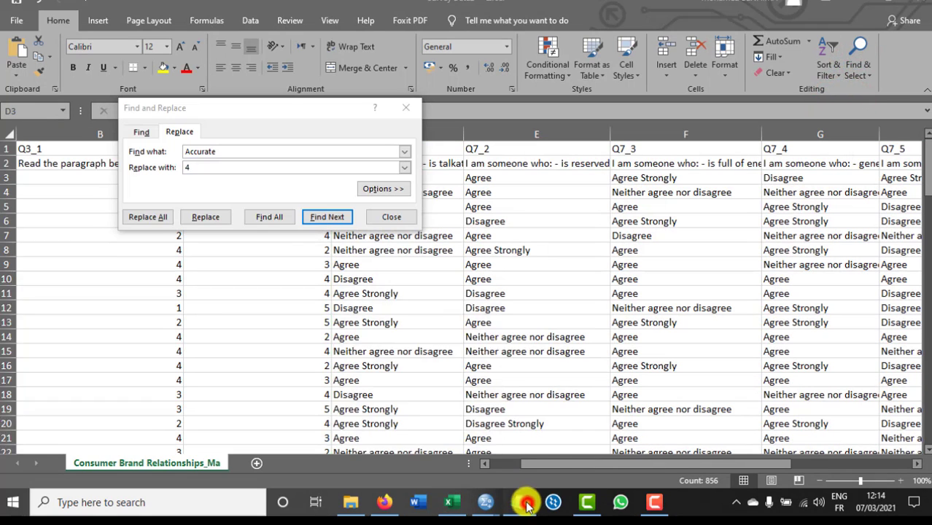
{"action": "left_click", "coordinate": [519, 502]}
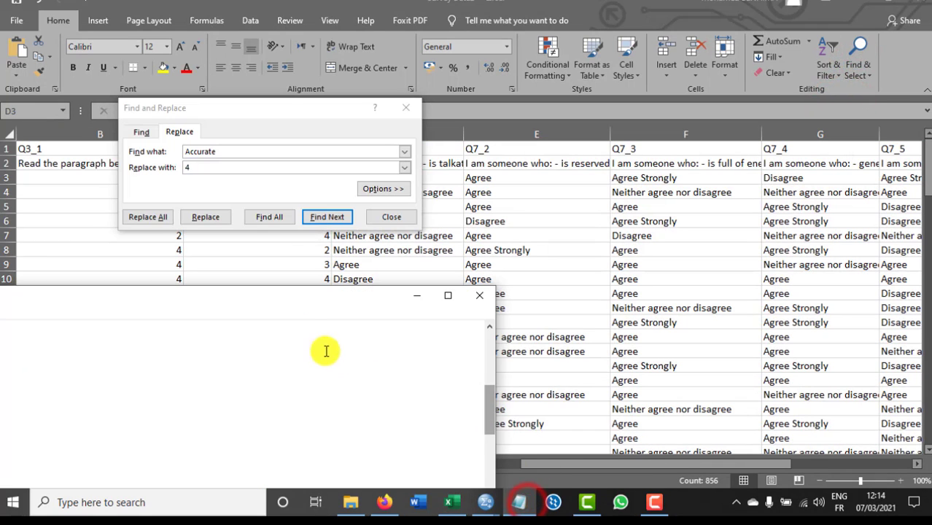
{"action": "left_click_drag", "start_coordinate": [273, 297], "coordinate": [836, 193]}
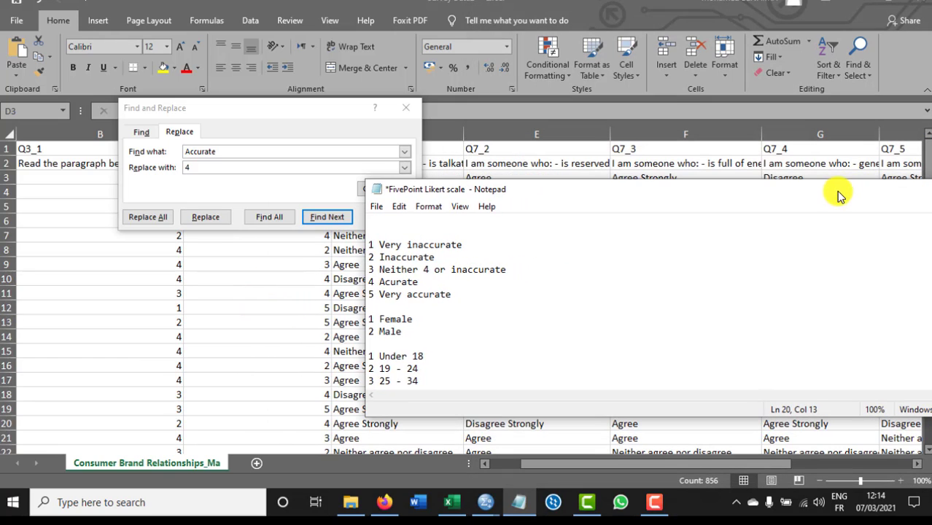
{"action": "scroll", "coordinate": [440, 304], "scroll_direction": "down", "scroll_amount": 2}
{"action": "scroll", "coordinate": [440, 304], "scroll_direction": "down", "scroll_amount": 3}
{"action": "scroll", "coordinate": [437, 292], "scroll_direction": "up", "scroll_amount": 9}
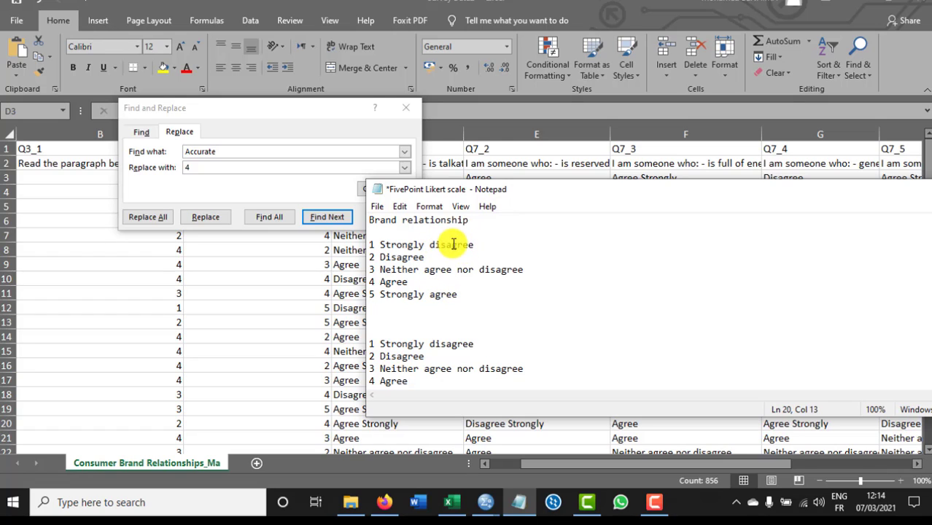
Replace all "Disagree strongly" answers in the selected Q7 range with 1.
{"action": "left_click_drag", "start_coordinate": [473, 245], "coordinate": [433, 245]}
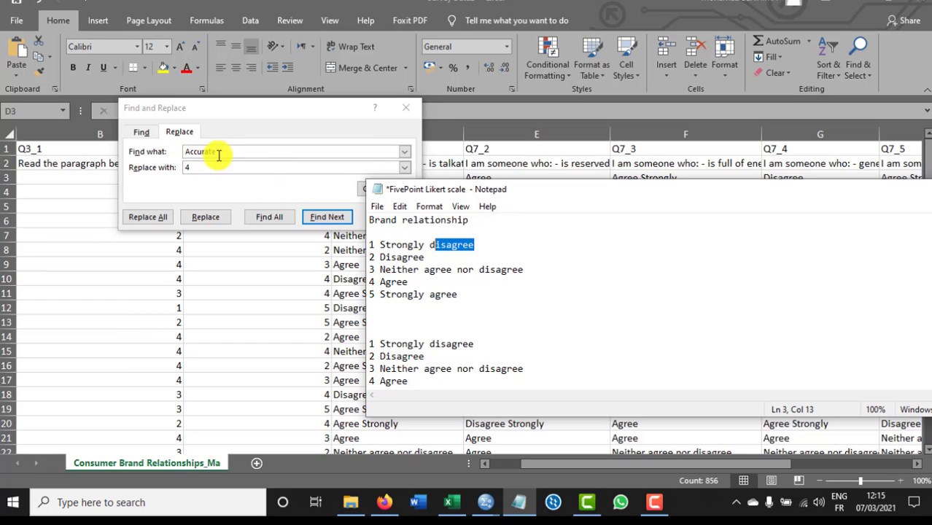
{"action": "left_click_drag", "start_coordinate": [215, 151], "coordinate": [184, 149]}
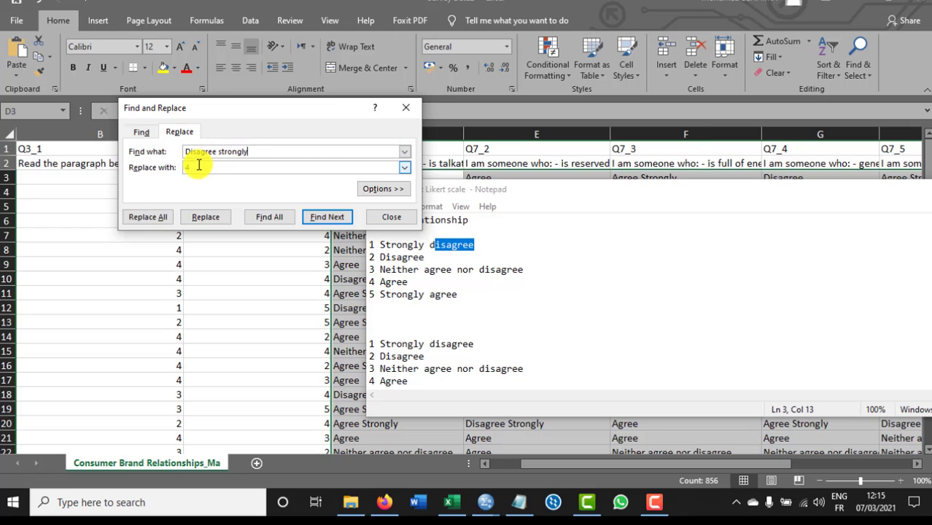
{"action": "left_click", "coordinate": [198, 166]}
{"action": "key", "text": "BackSpace"}
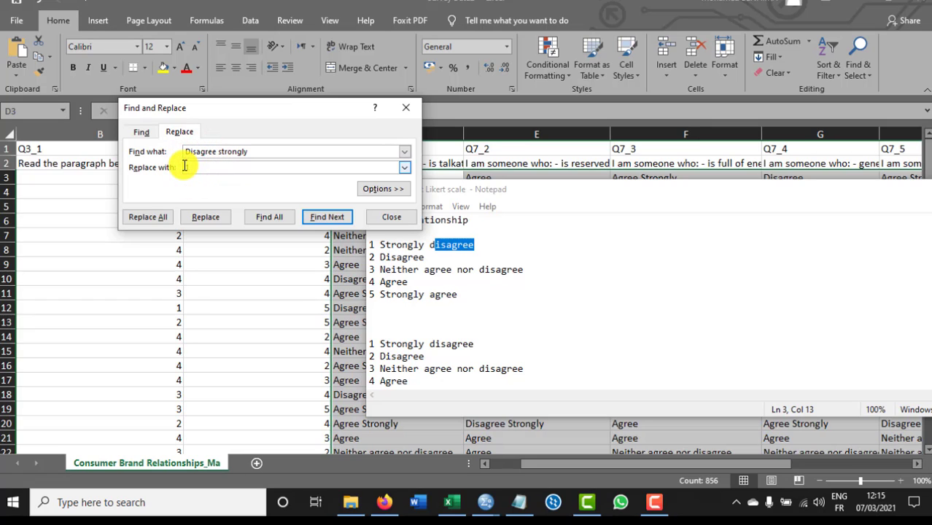
{"action": "type", "text": "1"}
{"action": "left_click", "coordinate": [144, 216]}
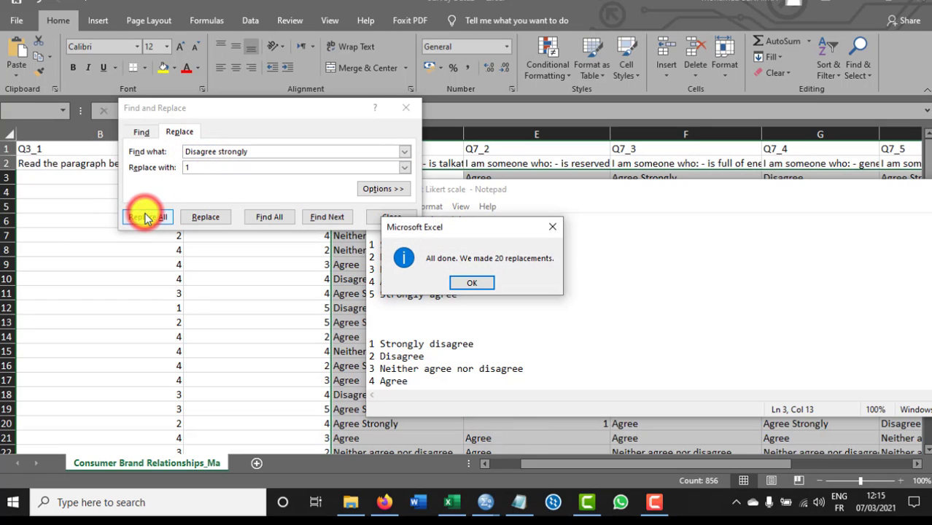
{"action": "left_click", "coordinate": [469, 290]}
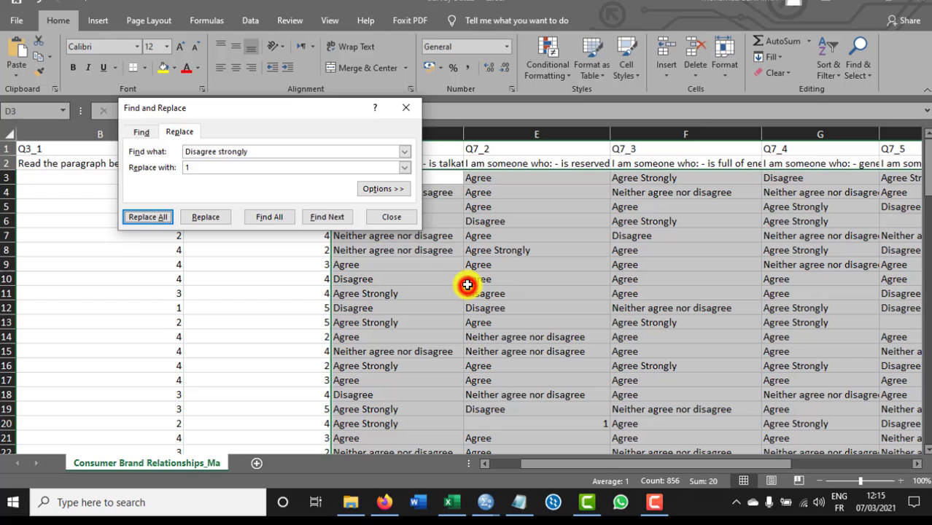
Switch to the Notepad code list and copy the text "Neither agree nor disagree" from the code 3 line.
{"action": "left_click", "coordinate": [254, 149]}
{"action": "triple_click", "coordinate": [256, 150]}
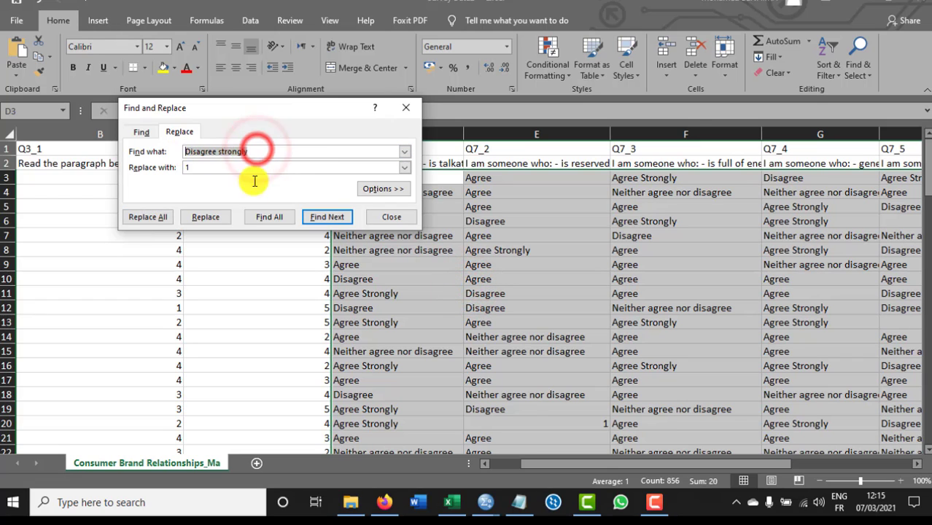
{"action": "left_click", "coordinate": [518, 502]}
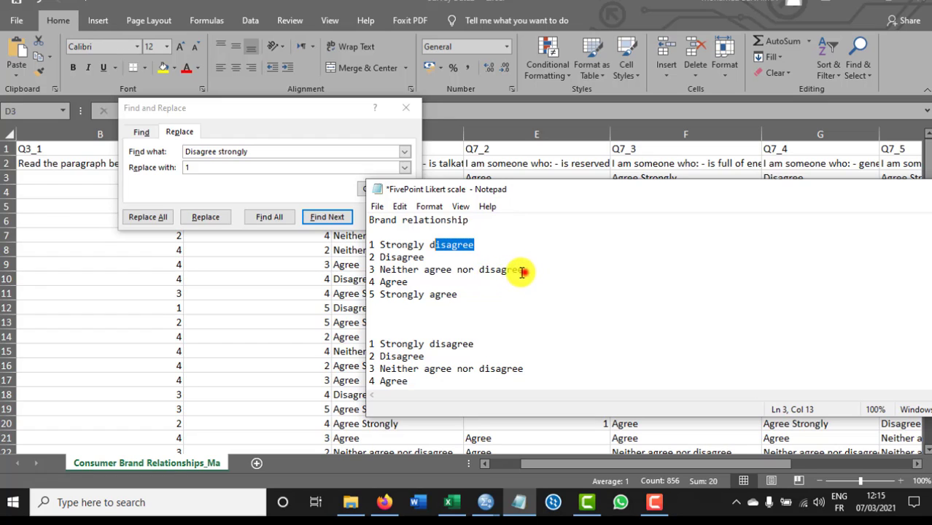
{"action": "left_click_drag", "start_coordinate": [522, 271], "coordinate": [384, 267]}
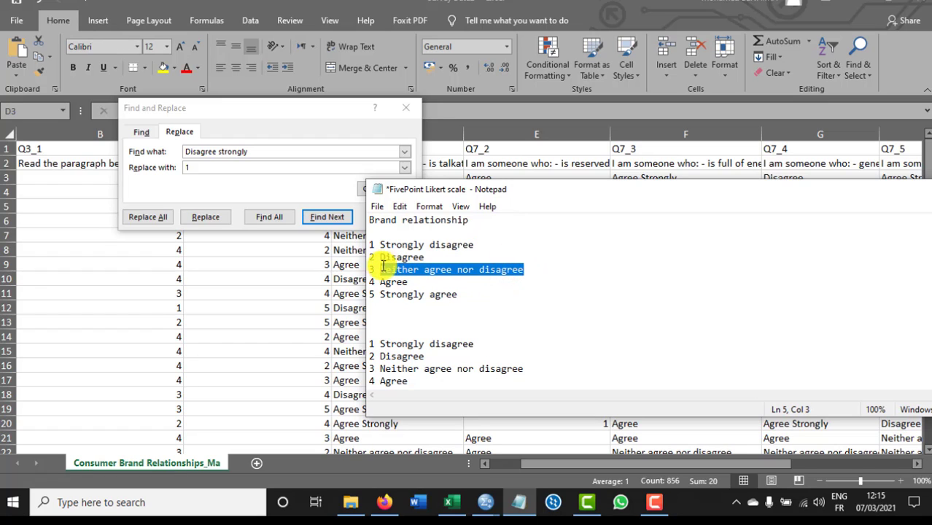
{"action": "right_click", "coordinate": [394, 268]}
{"action": "left_click", "coordinate": [426, 307]}
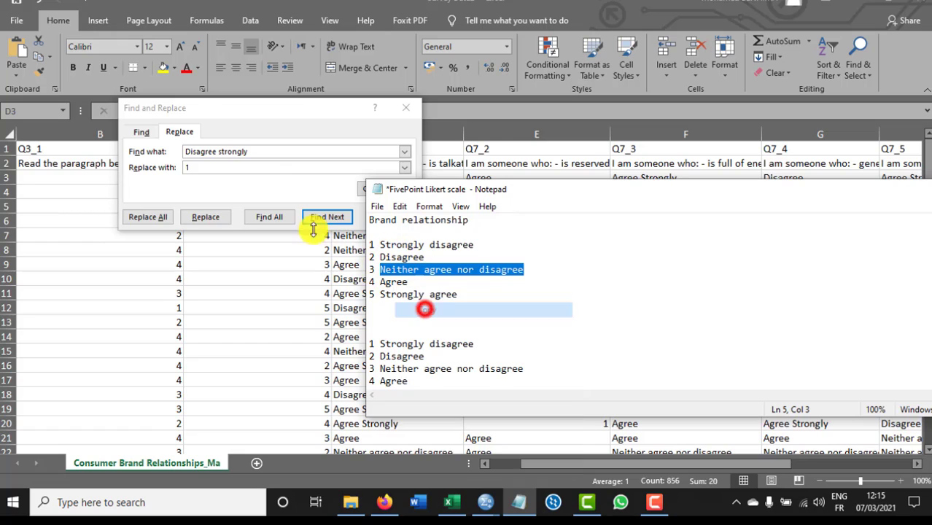
Replace all "Neither agree nor disagree" answers in the selected Q7 range with 3.
{"action": "left_click_drag", "start_coordinate": [264, 154], "coordinate": [183, 151]}
{"action": "key", "text": "ctrl+v"}
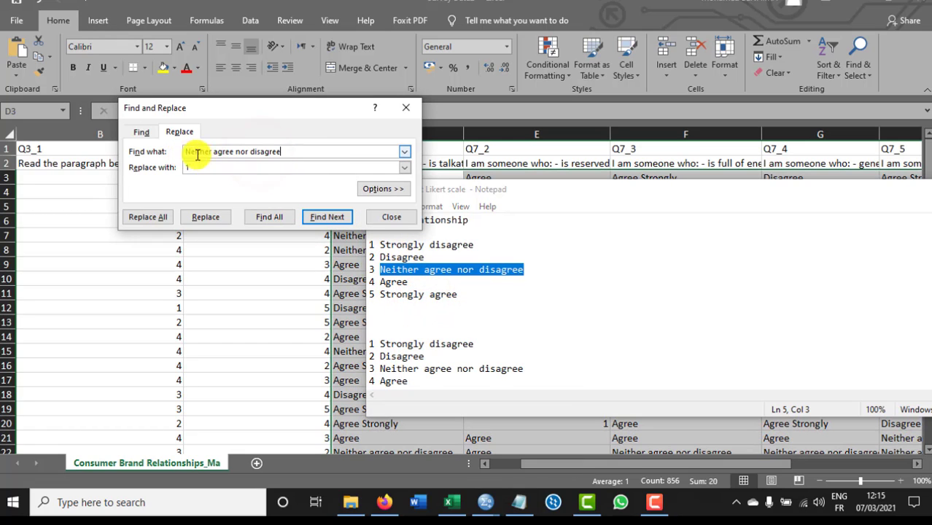
{"action": "double_click", "coordinate": [211, 168]}
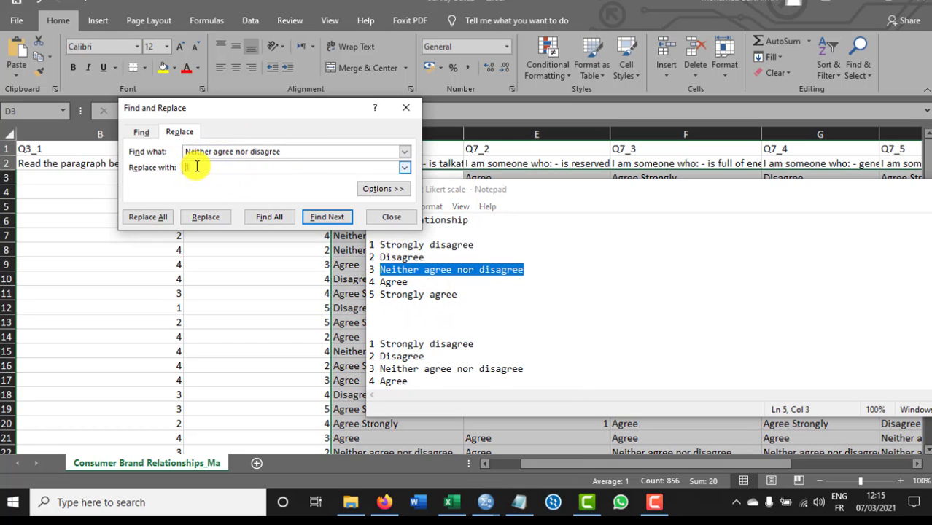
{"action": "type", "text": "3"}
{"action": "left_click", "coordinate": [148, 217]}
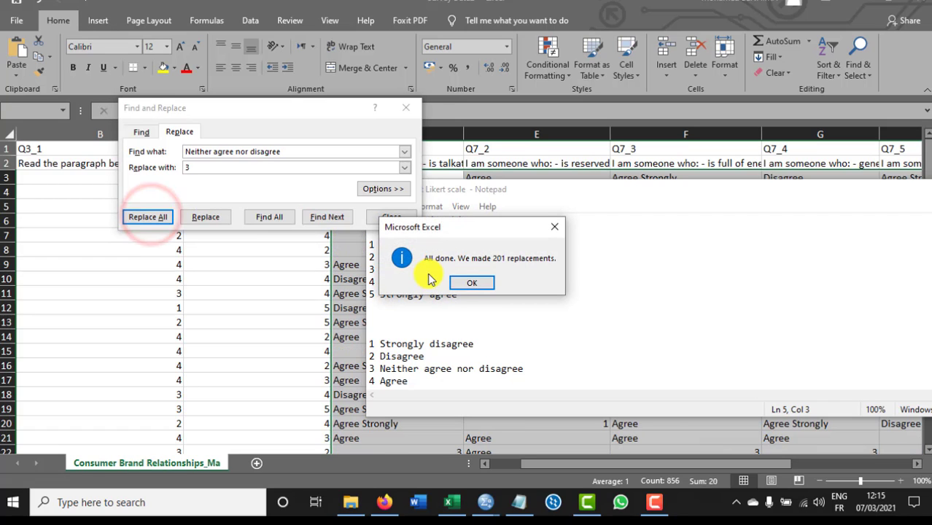
{"action": "left_click", "coordinate": [478, 285]}
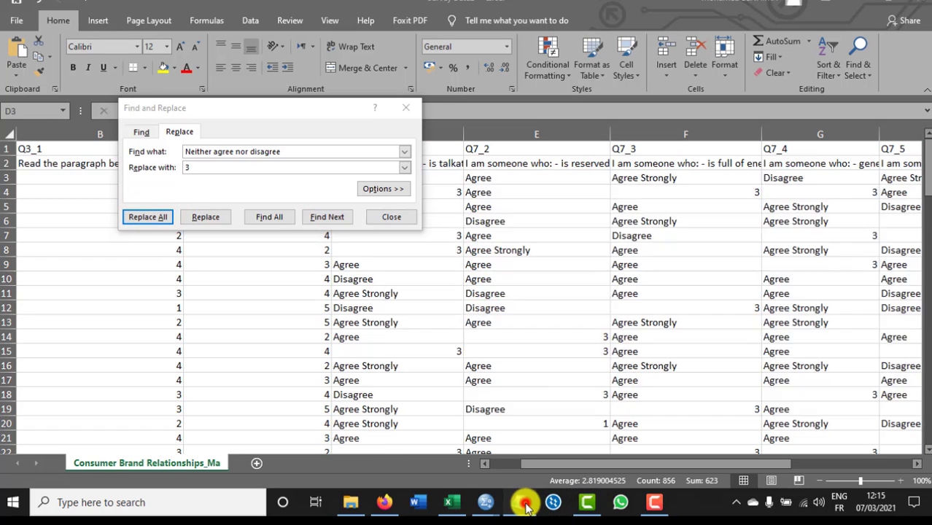
Check the strongest agreement code in Notepad and replace all "Agree Strongly" answers in the selected Q7 range with 4.
{"action": "left_click", "coordinate": [525, 504]}
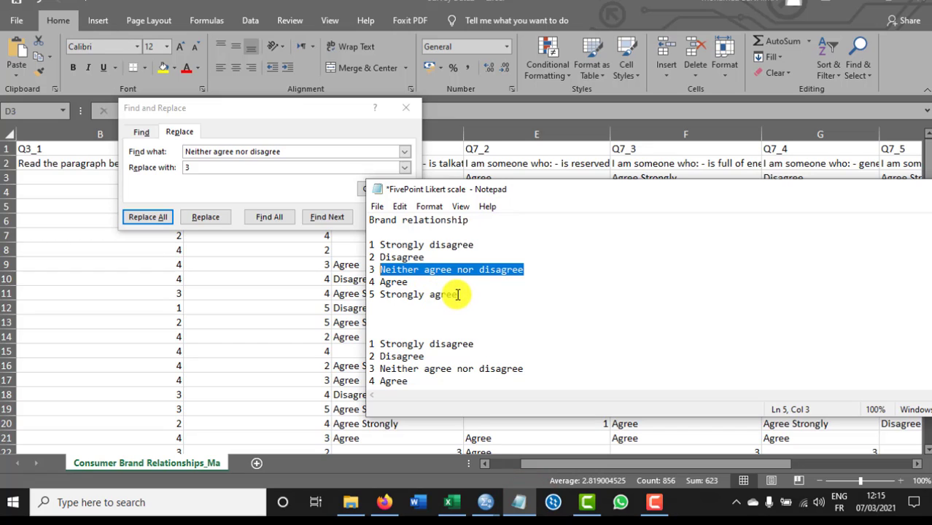
{"action": "left_click_drag", "start_coordinate": [457, 294], "coordinate": [386, 294]}
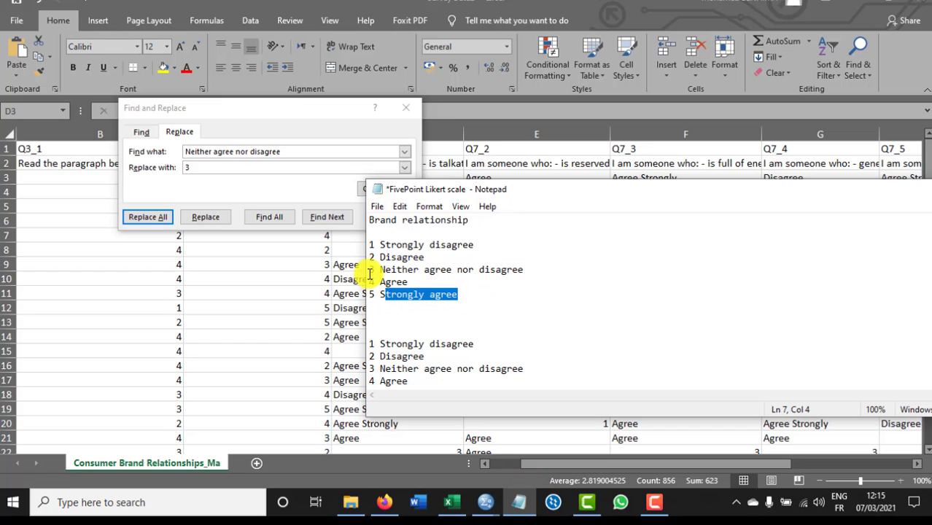
{"action": "left_click_drag", "start_coordinate": [283, 151], "coordinate": [191, 148]}
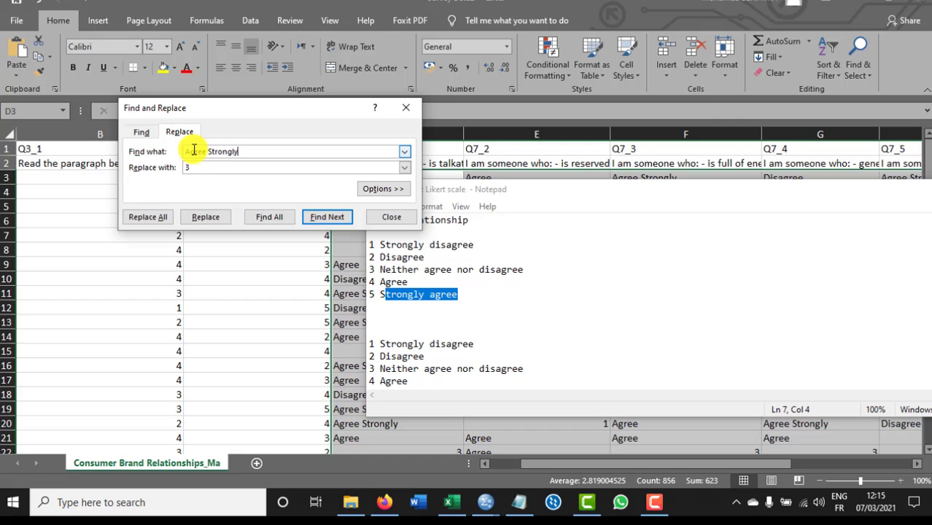
{"action": "double_click", "coordinate": [186, 167]}
{"action": "key", "text": "BackSpace"}
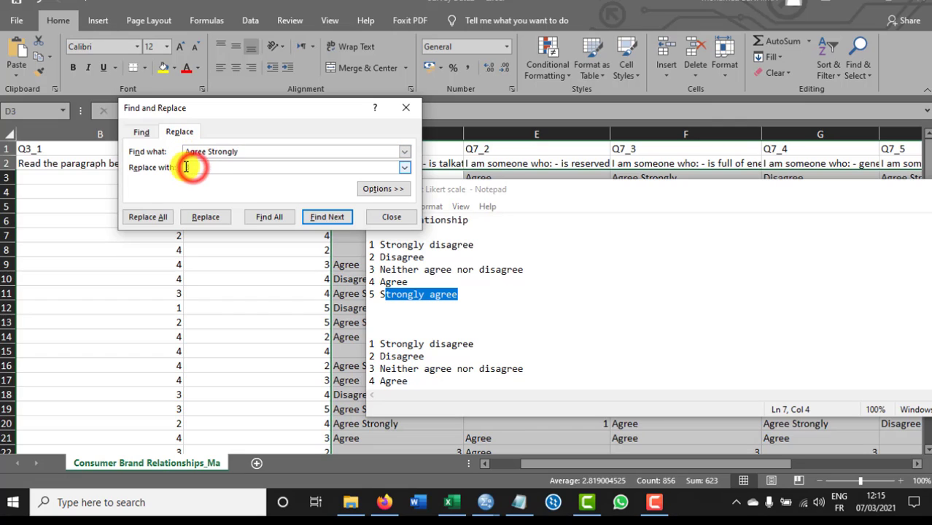
{"action": "type", "text": "4"}
{"action": "left_click", "coordinate": [204, 218]}
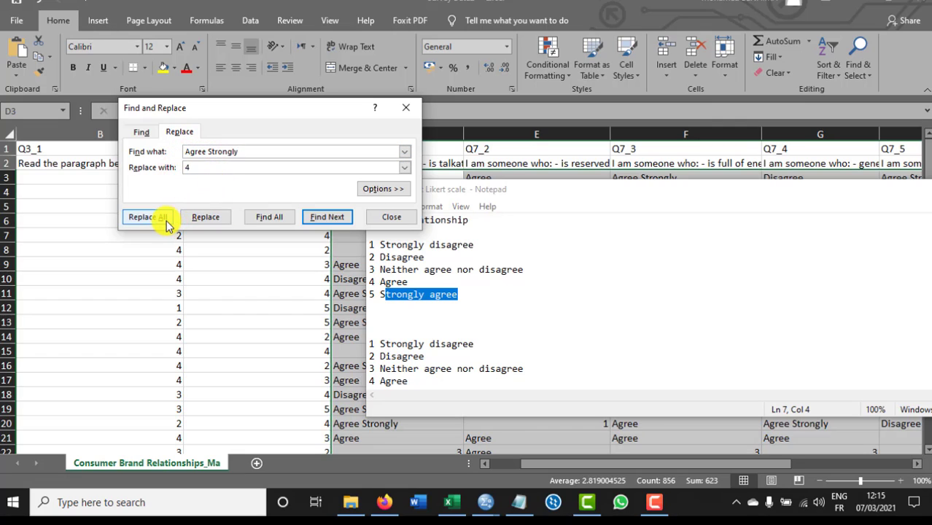
{"action": "left_click", "coordinate": [163, 218]}
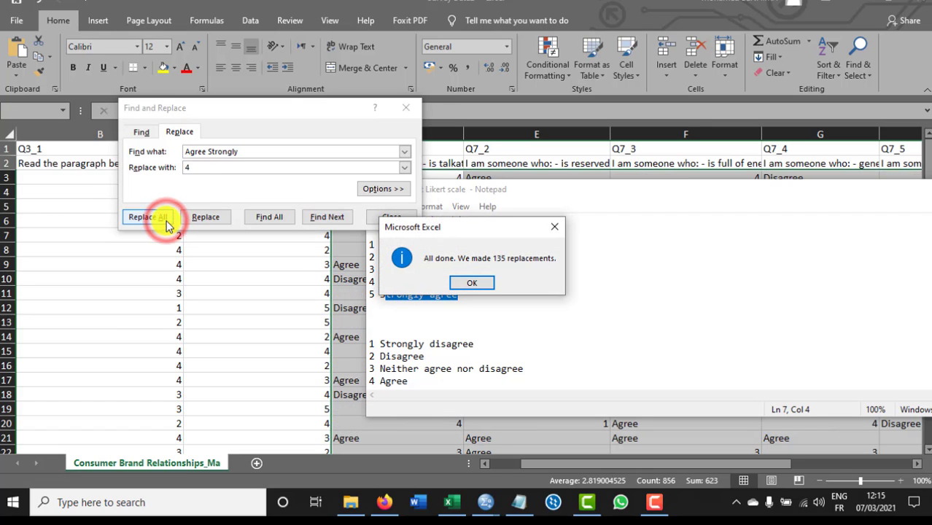
{"action": "left_click", "coordinate": [462, 285]}
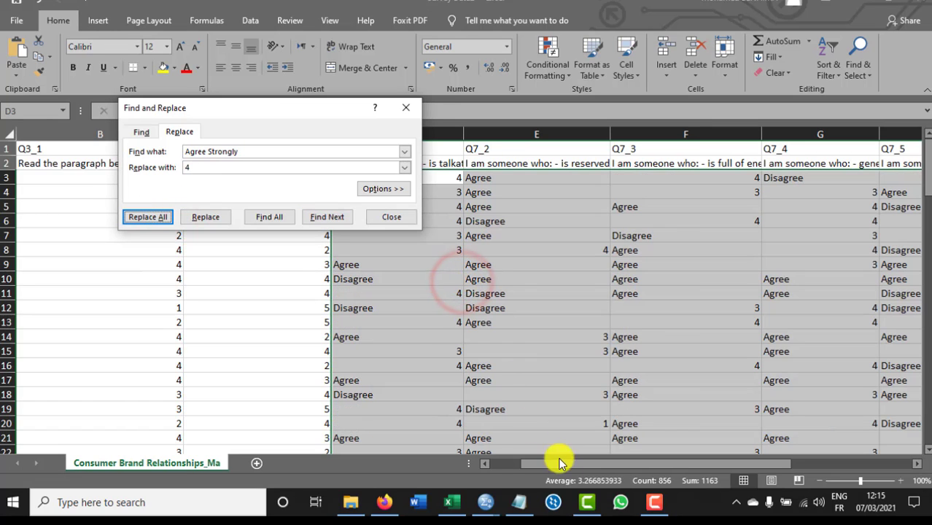
Replace all "Disagree" answers in the selected Q7 range with 2.
{"action": "left_click", "coordinate": [524, 502]}
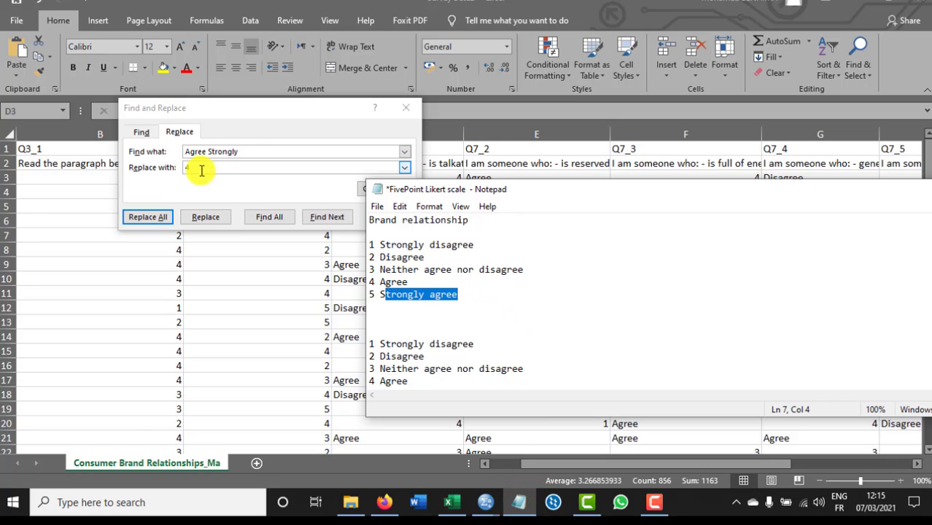
{"action": "left_click_drag", "start_coordinate": [241, 153], "coordinate": [187, 151]}
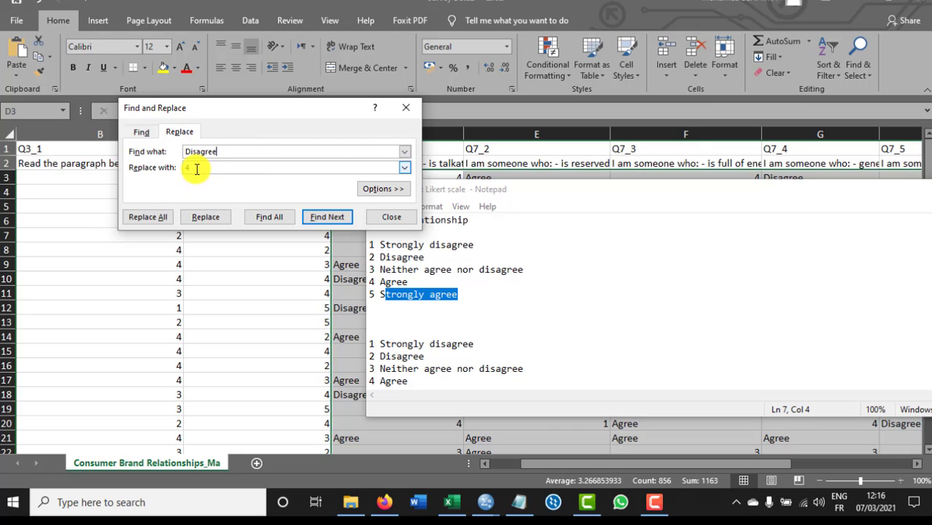
{"action": "left_click", "coordinate": [188, 169]}
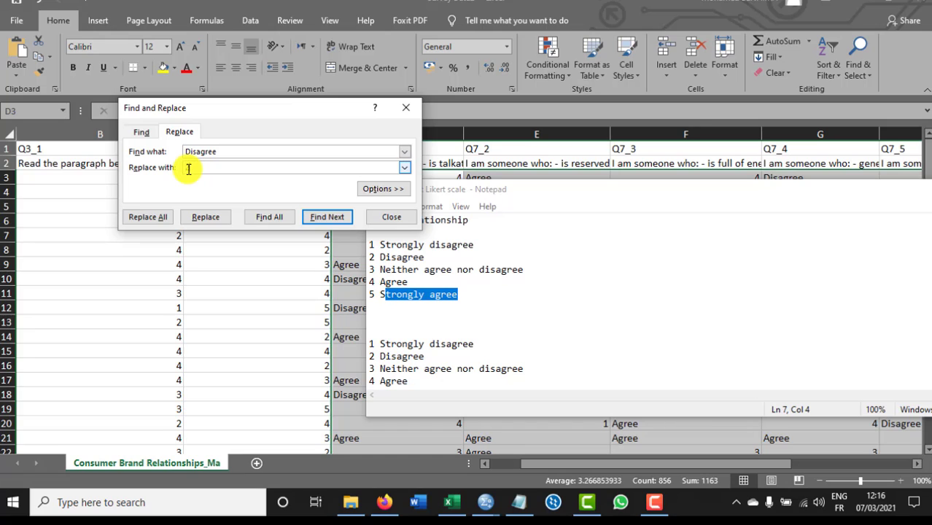
{"action": "type", "text": "2"}
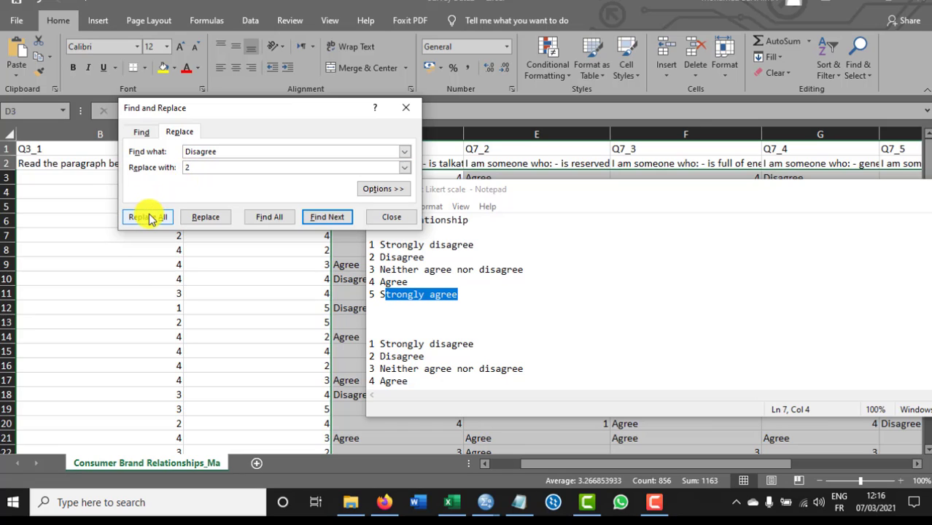
{"action": "left_click", "coordinate": [149, 218]}
{"action": "left_click", "coordinate": [475, 283]}
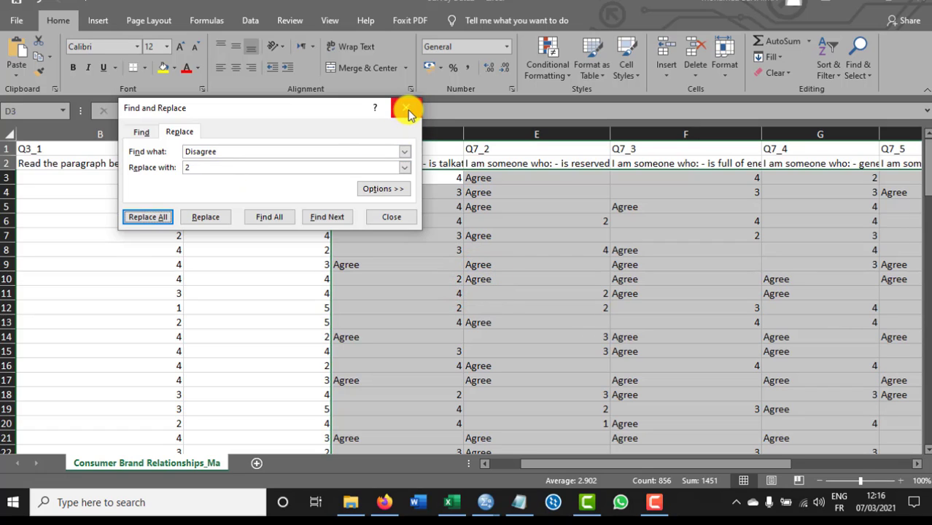
{"action": "left_click", "coordinate": [223, 151]}
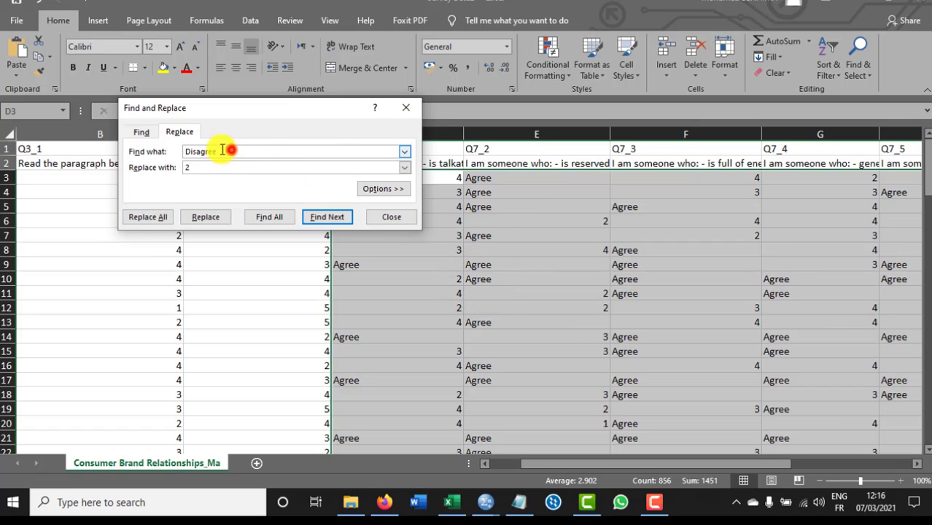
{"action": "left_click_drag", "start_coordinate": [223, 150], "coordinate": [176, 145]}
{"action": "type", "text": "Ag"}
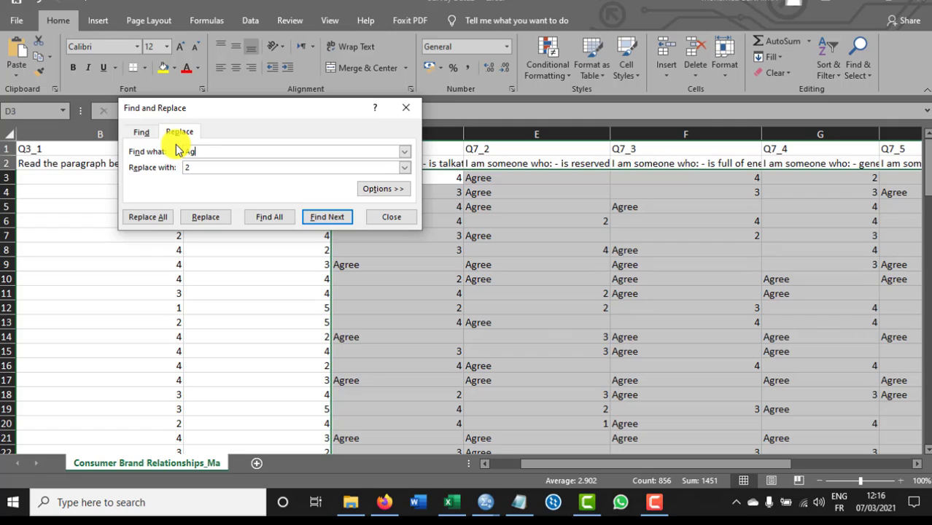
{"action": "type", "text": "ree"}
{"action": "left_click", "coordinate": [198, 167]}
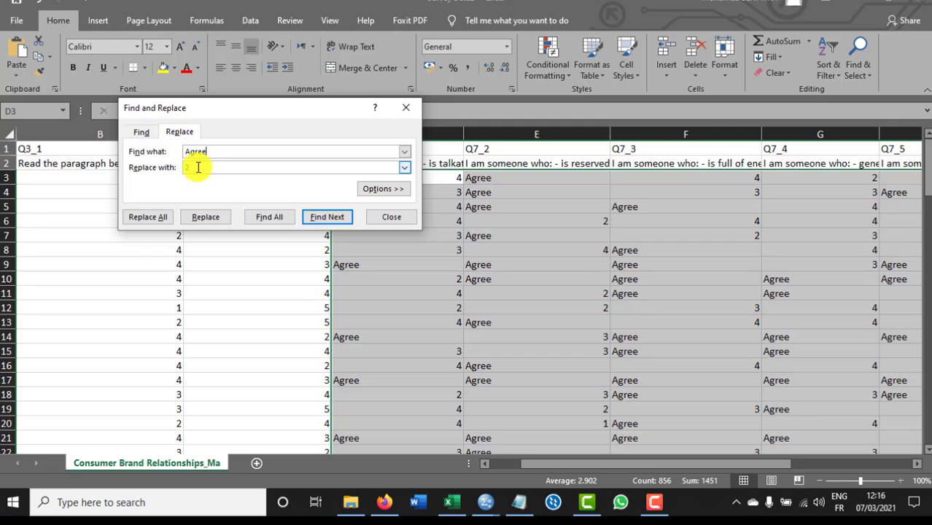
{"action": "type", "text": "2"}
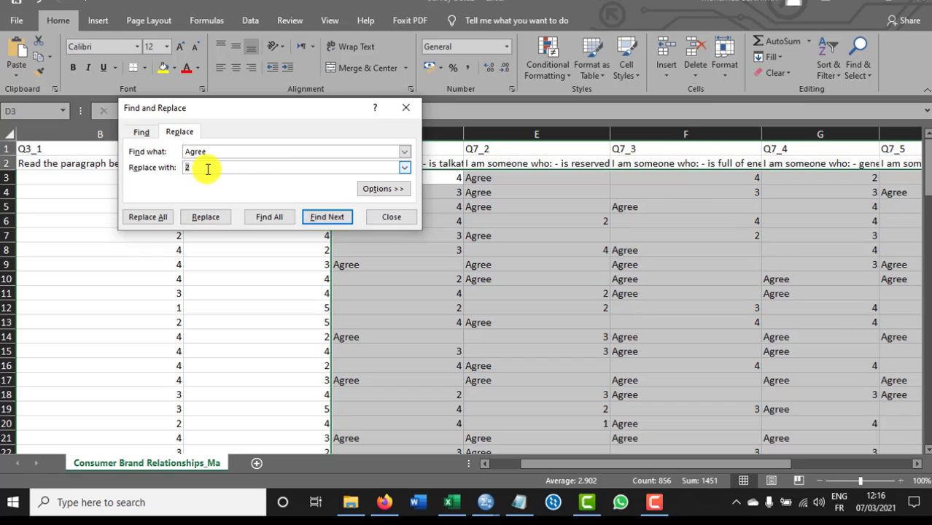
{"action": "key", "text": "Escape"}
Undo the last two bulk replacements, of "Disagree" and of "Agree Strongly", in the Q7 answers.
{"action": "left_click", "coordinate": [36, 3]}
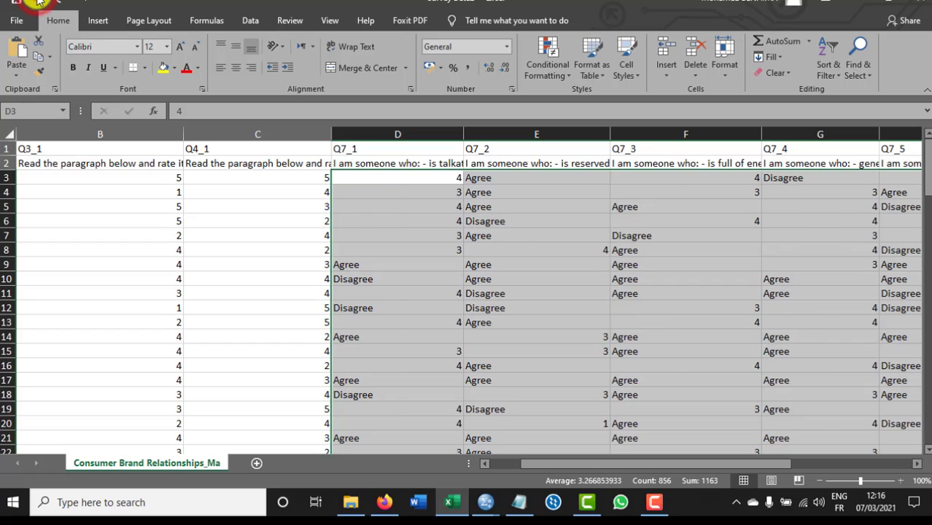
{"action": "left_click", "coordinate": [36, 3]}
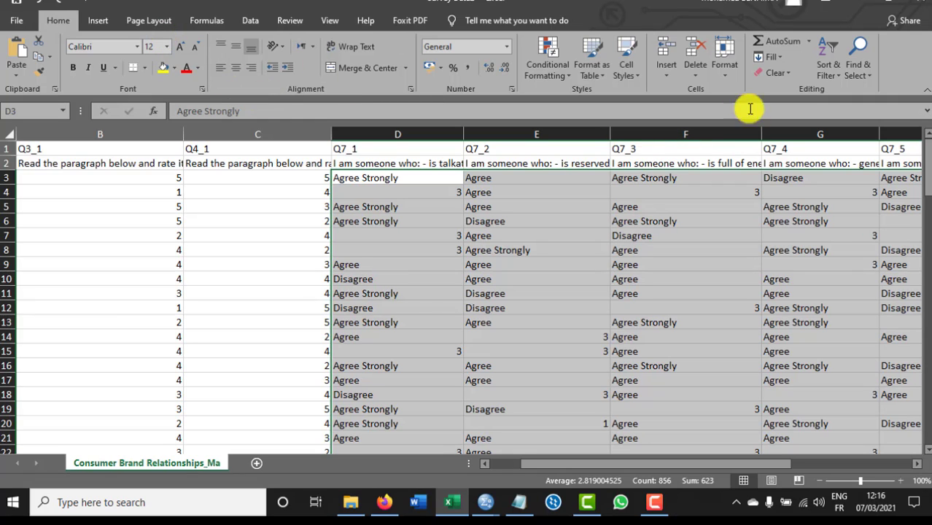
Reopen Find and Replace on the selected Q7 range and set the search text to "Agree Strongly".
{"action": "left_click", "coordinate": [861, 77]}
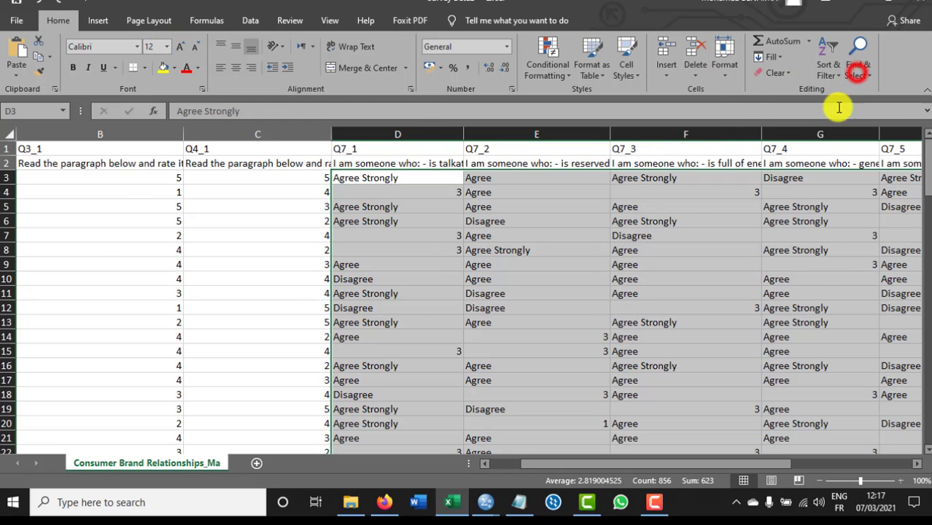
{"action": "left_click", "coordinate": [846, 122]}
{"action": "left_click", "coordinate": [194, 168]}
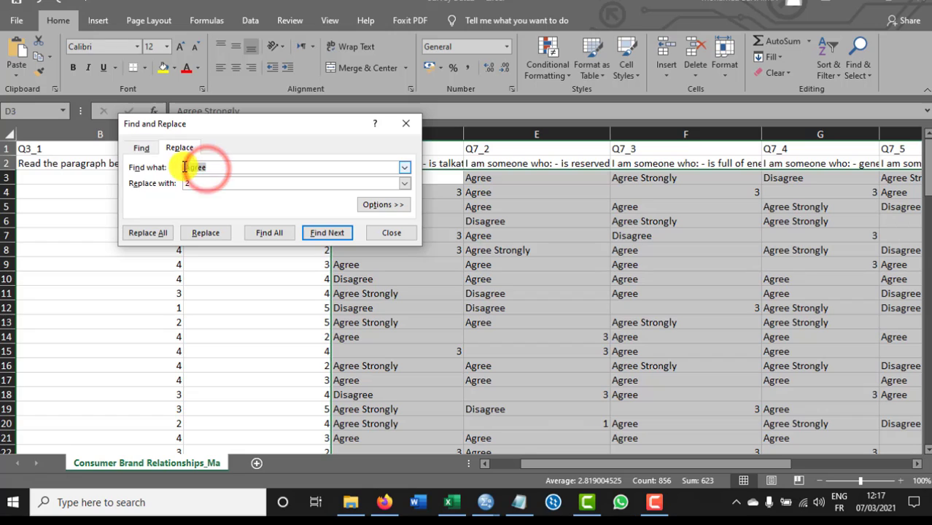
{"action": "type", "text": "st"}
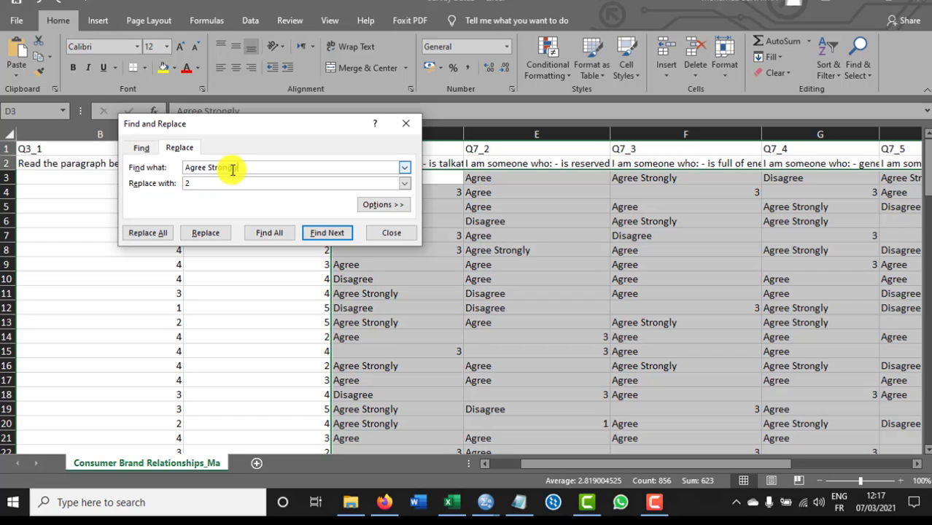
Try replacing all "Agree Strongly" answers with 4 and undo that replacement.
{"action": "left_click", "coordinate": [202, 184]}
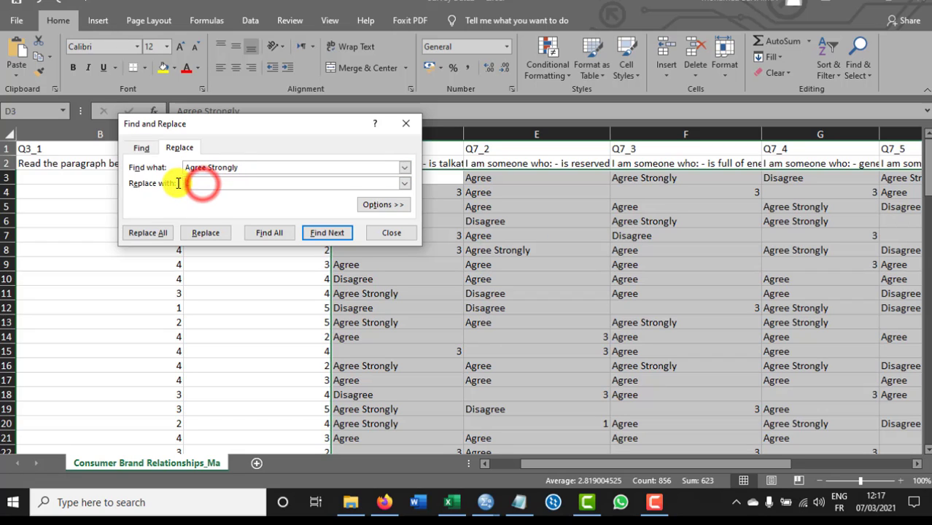
{"action": "key", "text": "BackSpace"}
{"action": "type", "text": "4"}
{"action": "left_click", "coordinate": [146, 232]}
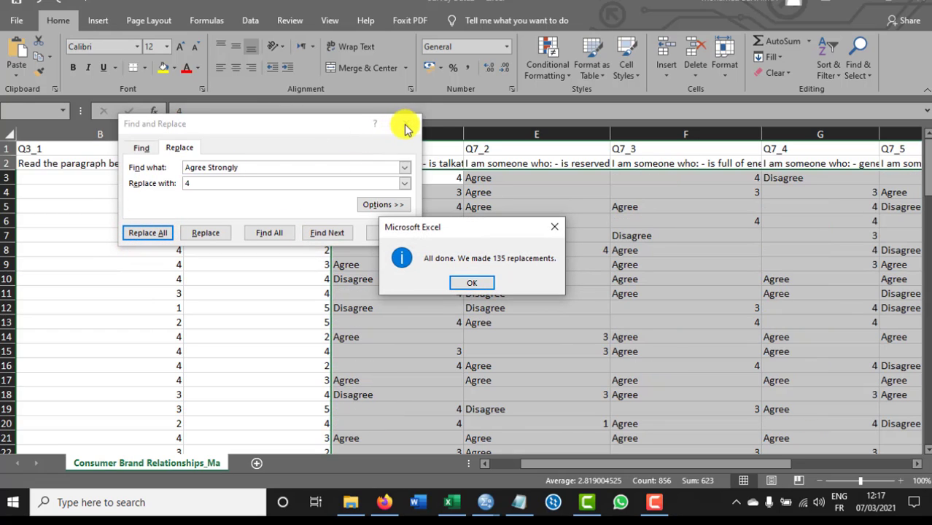
{"action": "left_click", "coordinate": [467, 289]}
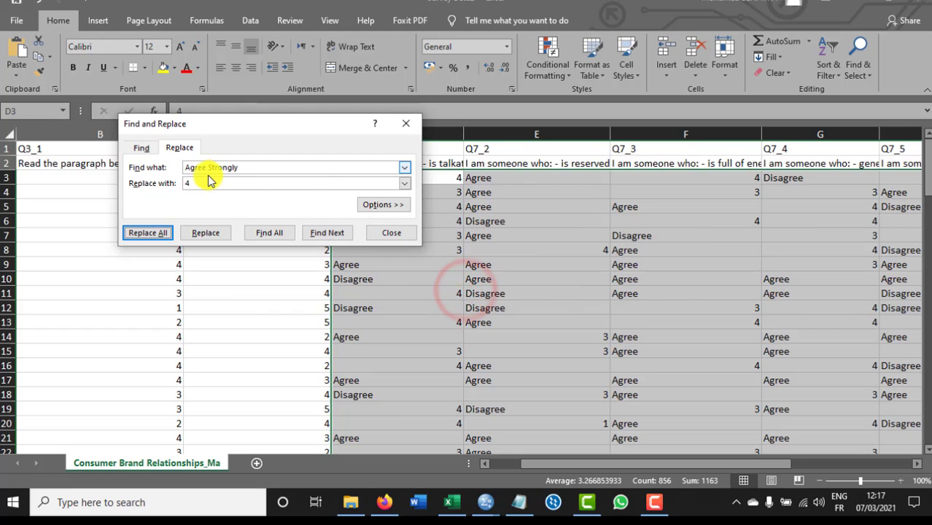
{"action": "left_click", "coordinate": [31, 1]}
Replace all "Agree Strongly" answers in the selected Q7 range with 5.
{"action": "left_click", "coordinate": [188, 100]}
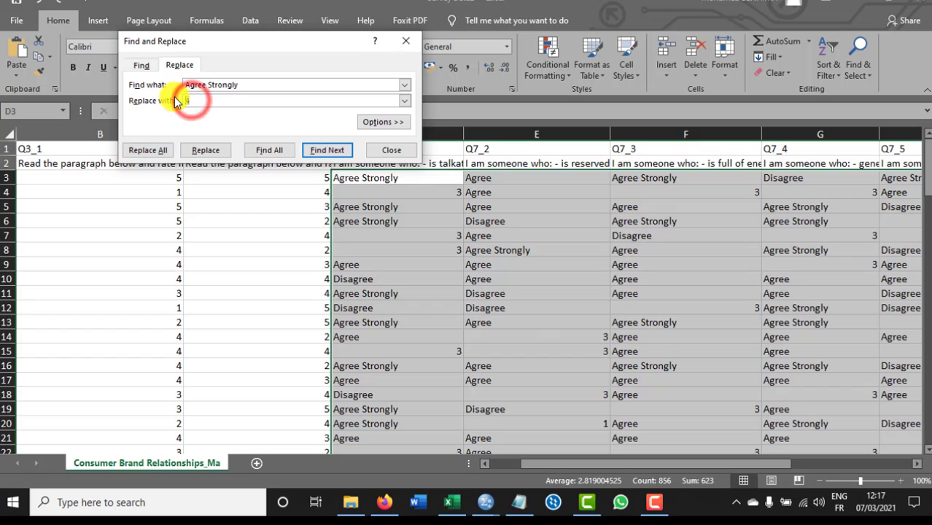
{"action": "left_click", "coordinate": [158, 151]}
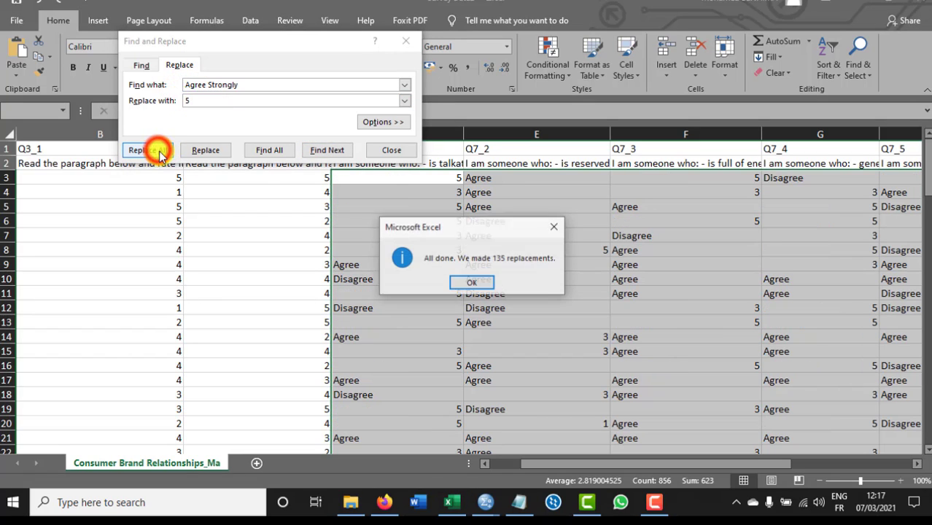
{"action": "left_click", "coordinate": [461, 286]}
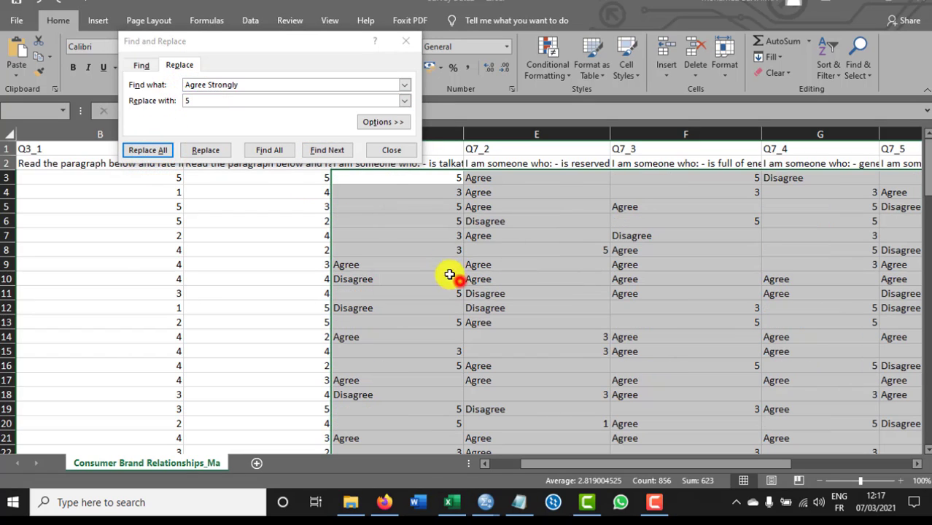
Try replacing all "Agree" text in the selected Q7 range with 4 and undo that replacement.
{"action": "left_click", "coordinate": [243, 85]}
{"action": "left_click_drag", "start_coordinate": [243, 84], "coordinate": [211, 85]}
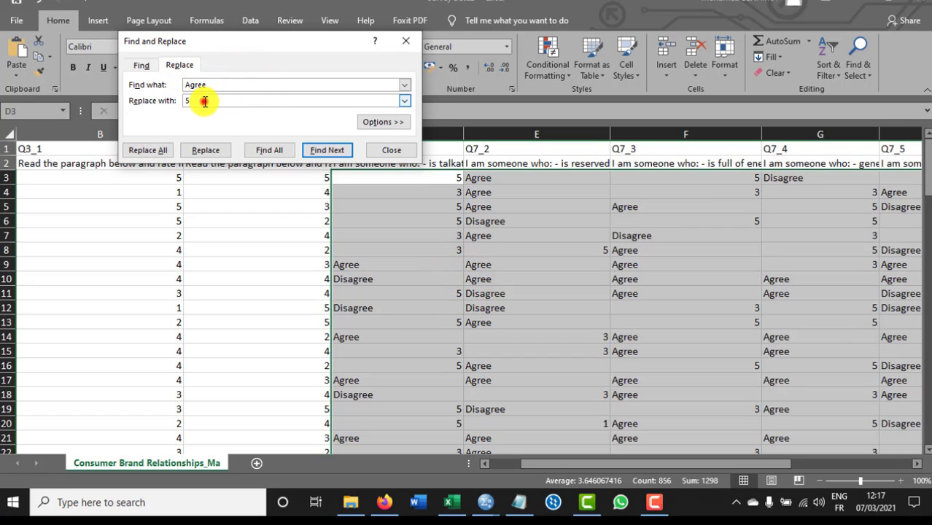
{"action": "double_click", "coordinate": [204, 101]}
{"action": "type", "text": "4"}
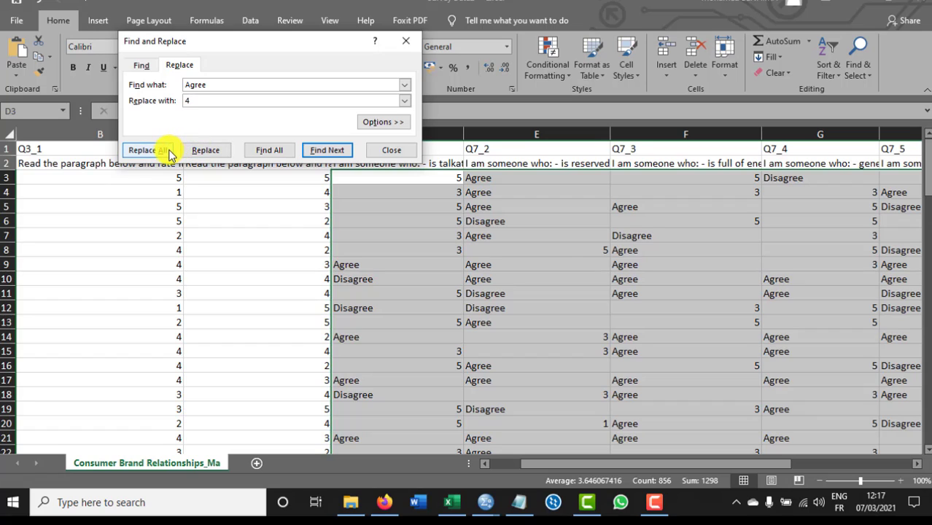
{"action": "left_click", "coordinate": [146, 150]}
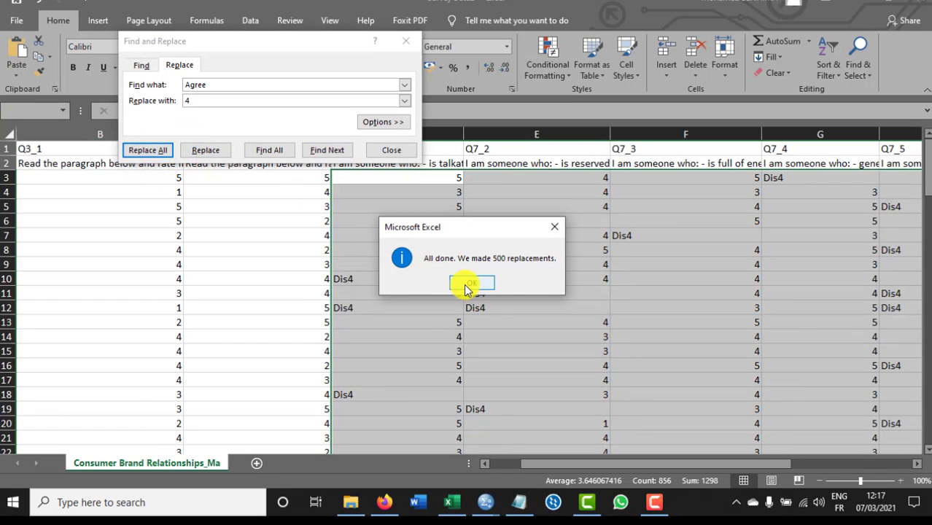
{"action": "left_click", "coordinate": [552, 229]}
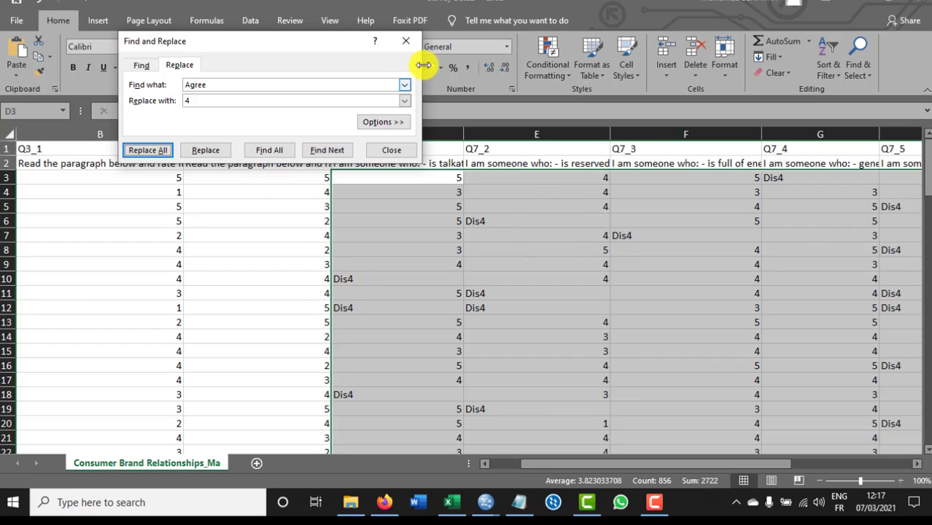
{"action": "left_click_drag", "start_coordinate": [335, 41], "coordinate": [391, 80]}
{"action": "left_click", "coordinate": [35, 4]}
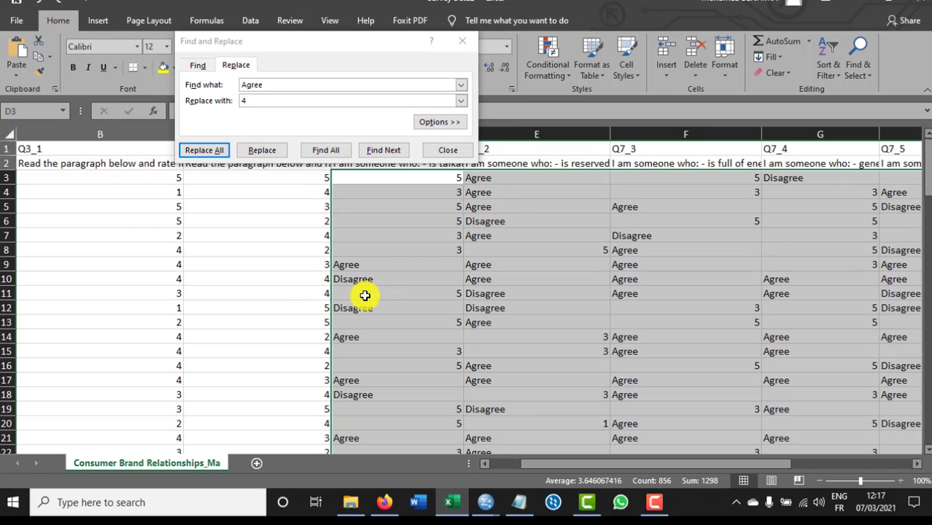
Replace all "Disagree" answers in the selected Q7 range with 2.
{"action": "left_click", "coordinate": [250, 81]}
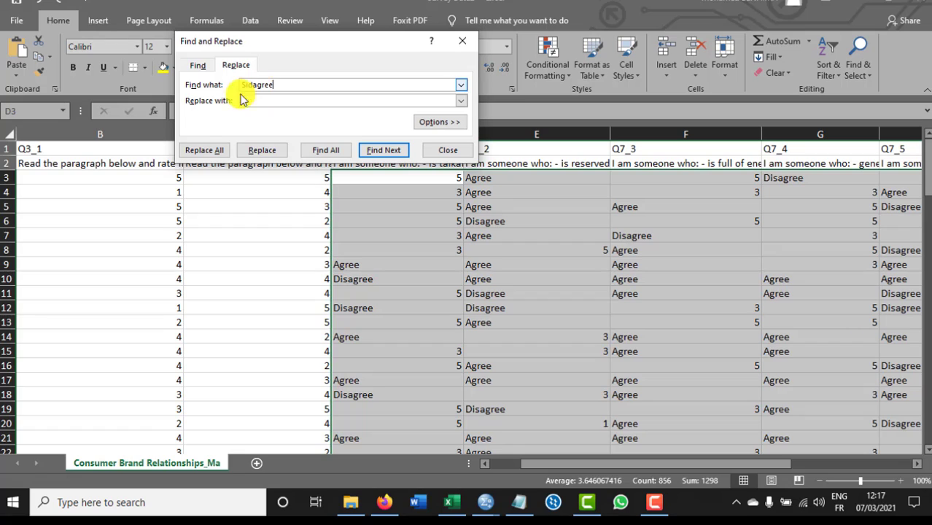
{"action": "left_click", "coordinate": [251, 102]}
{"action": "type", "text": "4"}
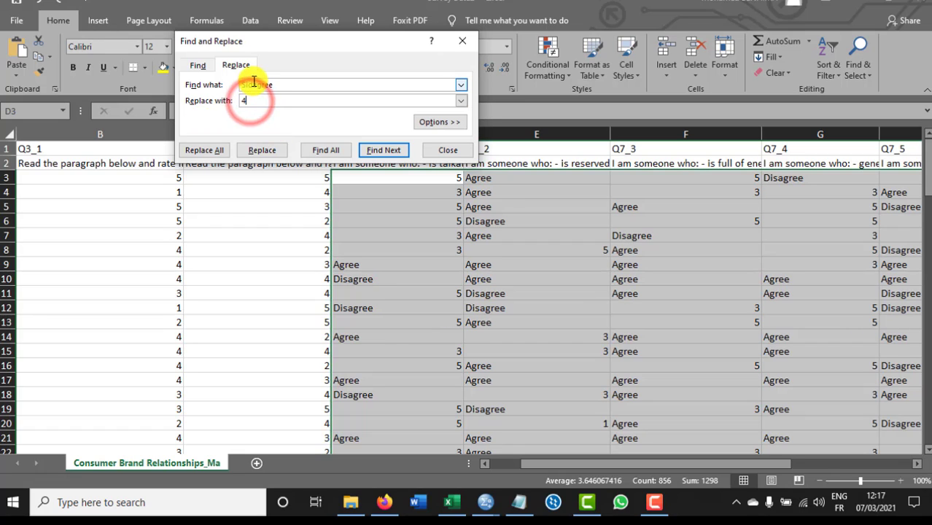
{"action": "double_click", "coordinate": [252, 82]}
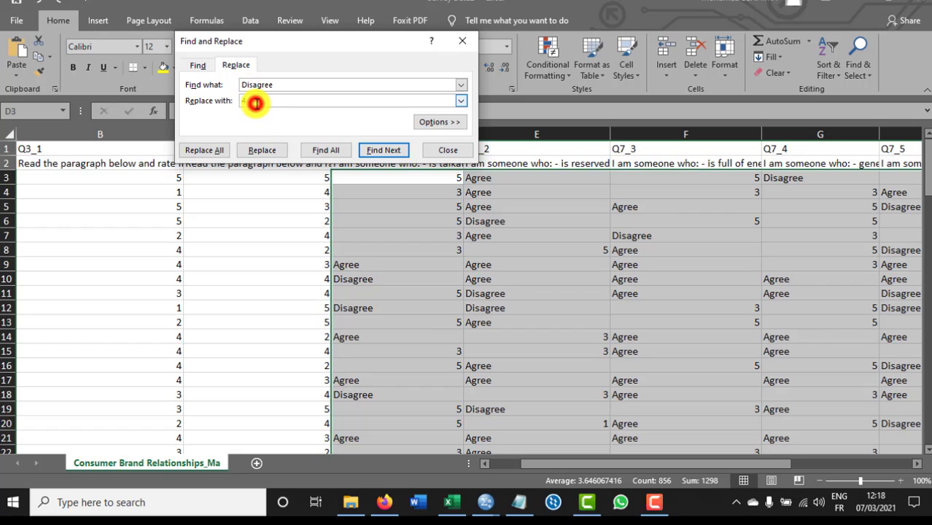
{"action": "key", "text": "BackSpace"}
{"action": "type", "text": "2"}
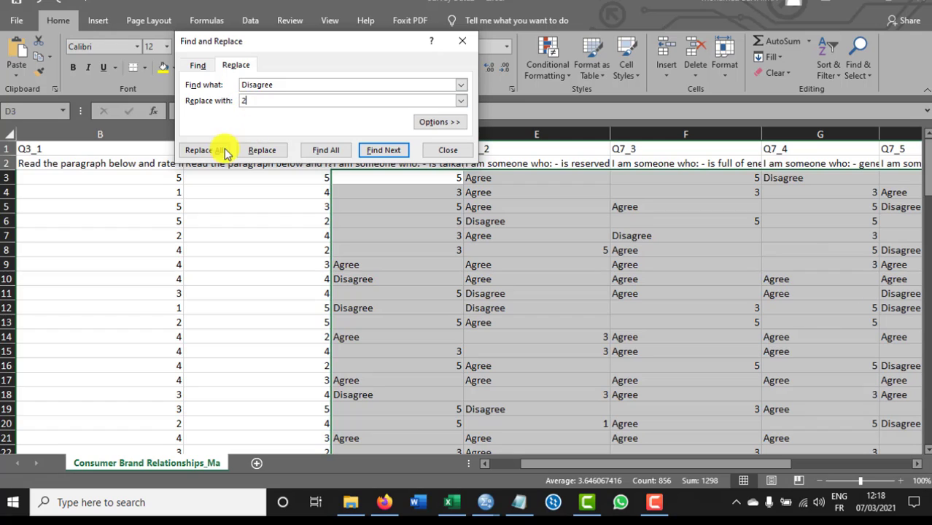
{"action": "left_click", "coordinate": [205, 150]}
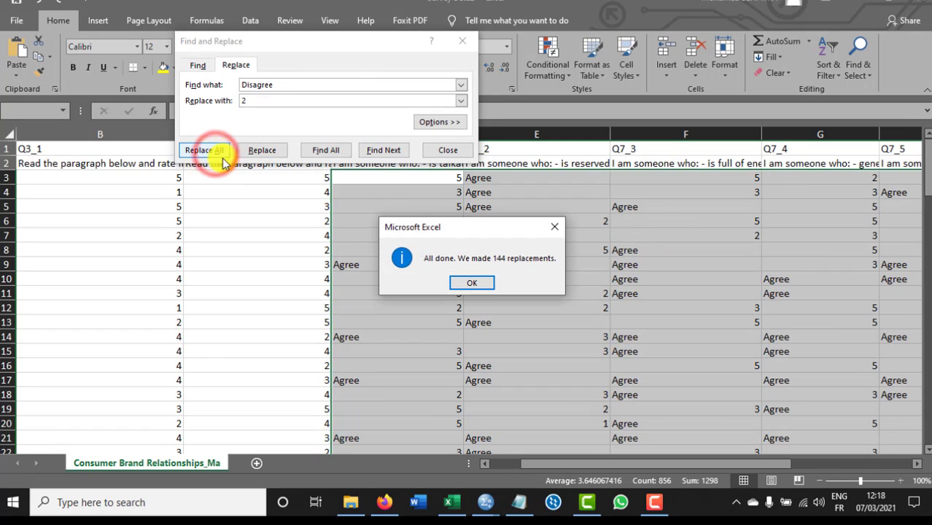
{"action": "left_click", "coordinate": [466, 281]}
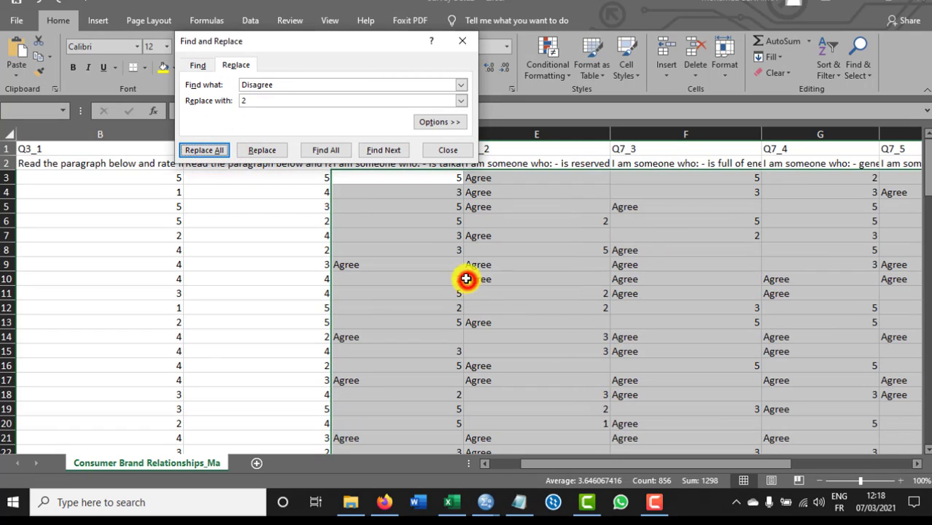
Replace all "Agree" answers in the selected Q7 range with 4 and close Find and Replace.
{"action": "left_click_drag", "start_coordinate": [278, 83], "coordinate": [239, 81]}
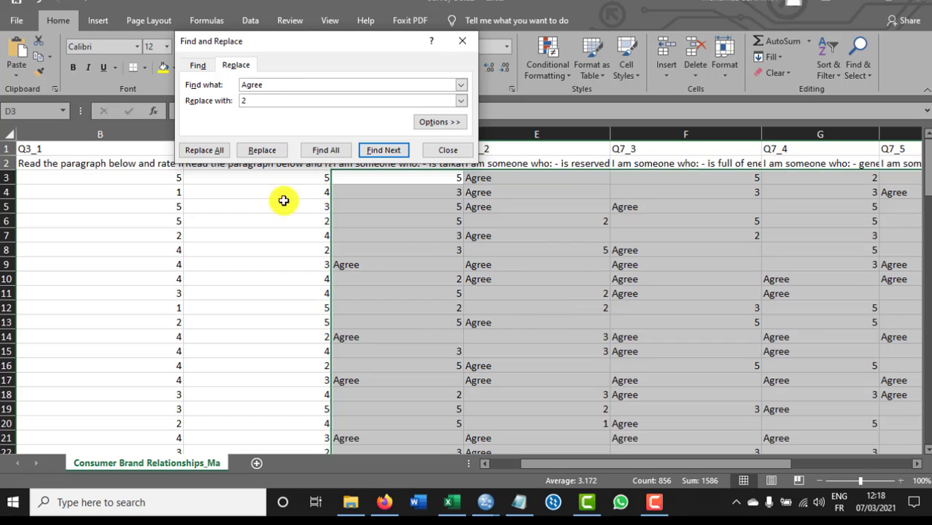
{"action": "left_click", "coordinate": [246, 102]}
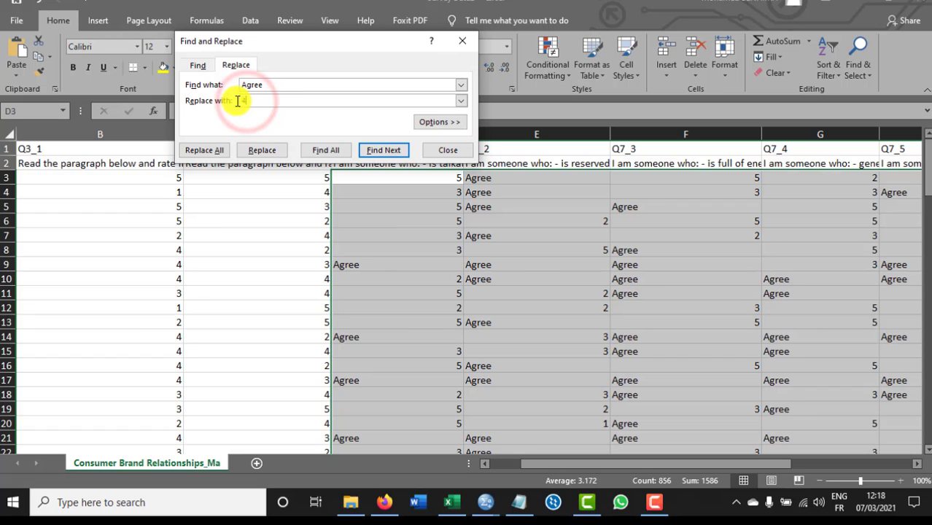
{"action": "type", "text": "4"}
{"action": "left_click", "coordinate": [205, 150]}
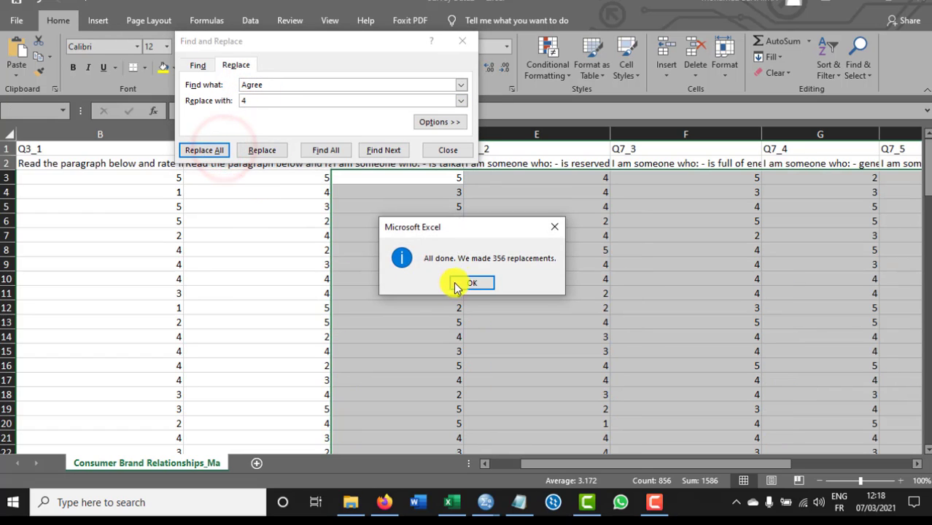
{"action": "left_click", "coordinate": [462, 280]}
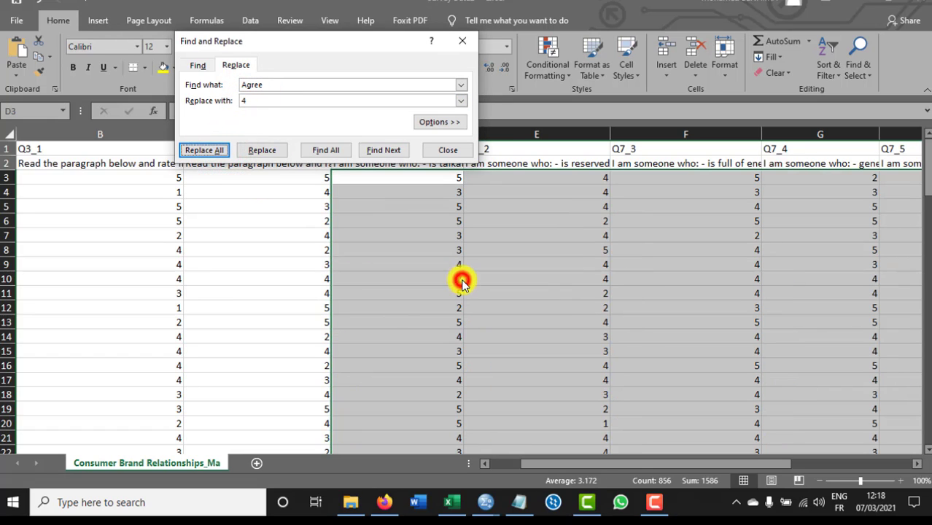
{"action": "left_click", "coordinate": [461, 42]}
Examine the text answers in Q8 to Q10 and check the gender and age group codes in the FivePoint Likert scale notes in Notepad.
{"action": "left_click_drag", "start_coordinate": [540, 462], "coordinate": [697, 460]}
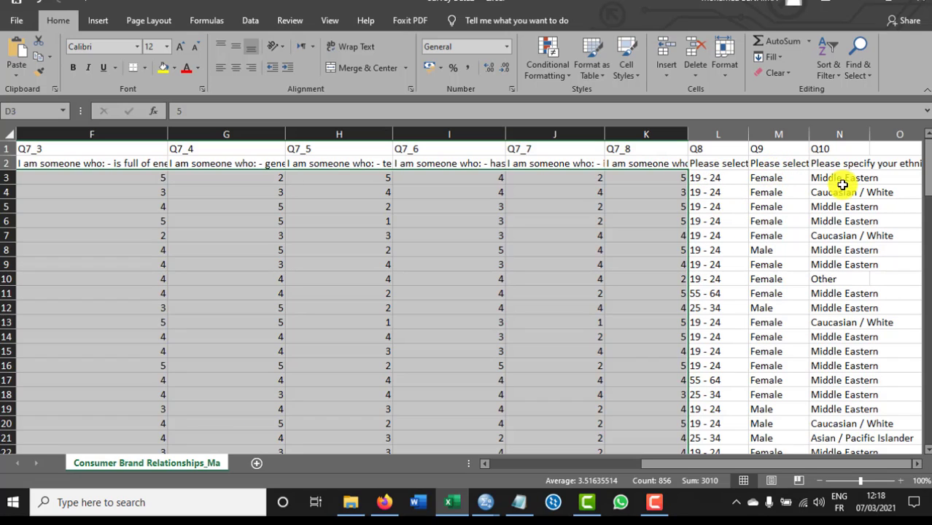
{"action": "left_click_drag", "start_coordinate": [732, 466], "coordinate": [739, 470]}
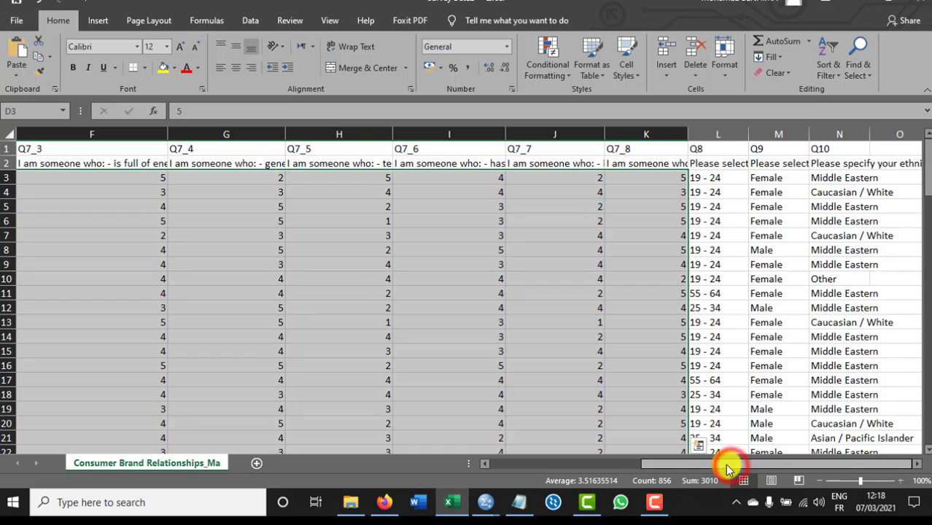
{"action": "left_click", "coordinate": [519, 502]}
{"action": "scroll", "coordinate": [417, 349], "scroll_direction": "down", "scroll_amount": 9}
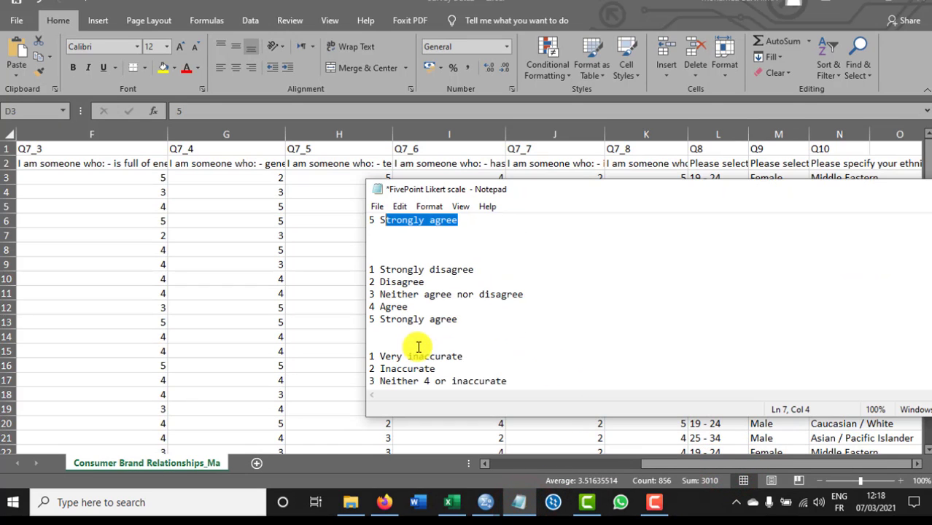
{"action": "scroll", "coordinate": [415, 347], "scroll_direction": "up", "scroll_amount": 2}
{"action": "scroll", "coordinate": [414, 347], "scroll_direction": "up", "scroll_amount": 1}
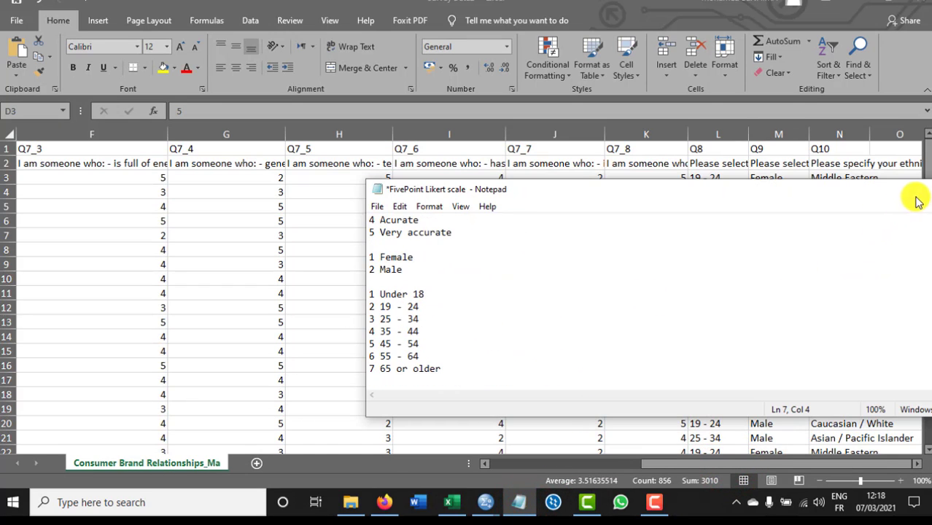
{"action": "left_click_drag", "start_coordinate": [899, 196], "coordinate": [635, 280]}
{"action": "left_click", "coordinate": [642, 276]}
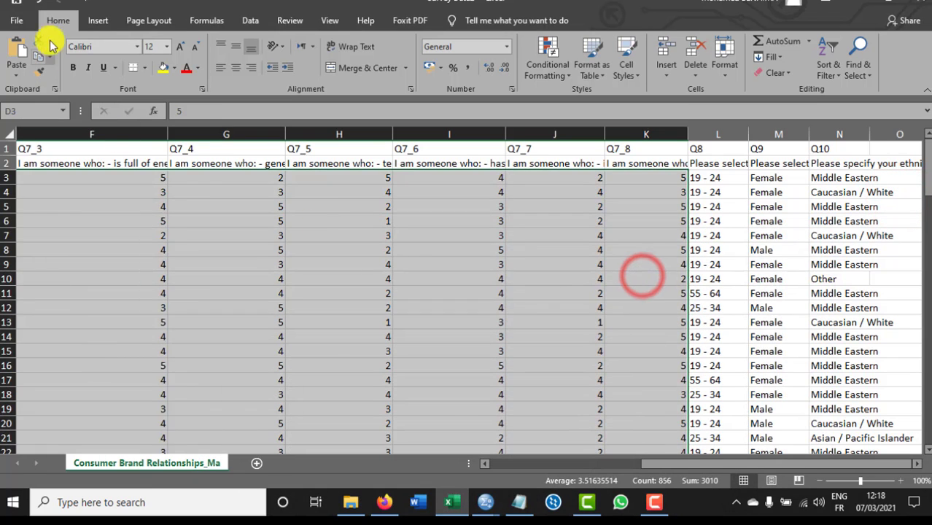
Save the workbook as Survey Data2 in the Desktop location and close Excel.
{"action": "left_click", "coordinate": [16, 5]}
{"action": "left_click", "coordinate": [427, 264]}
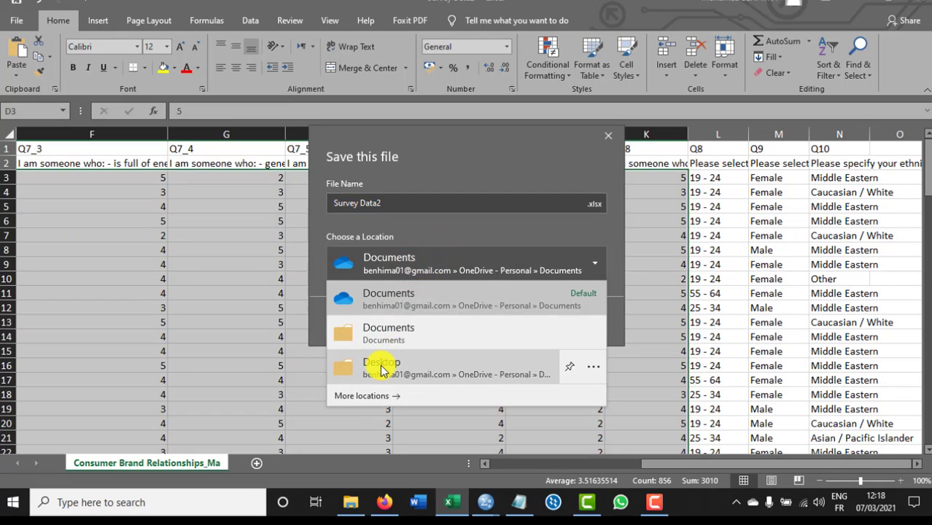
{"action": "left_click", "coordinate": [381, 369]}
{"action": "left_click", "coordinate": [534, 323]}
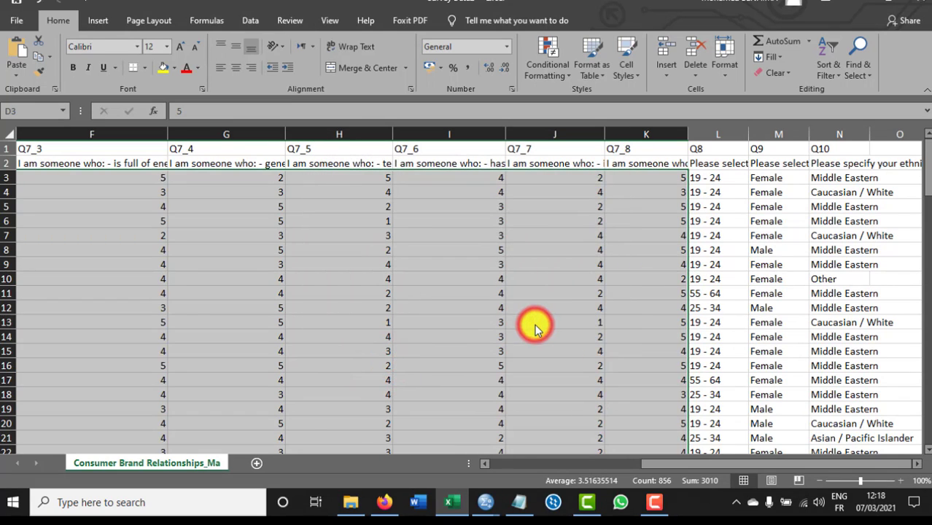
{"action": "left_click", "coordinate": [923, 6]}
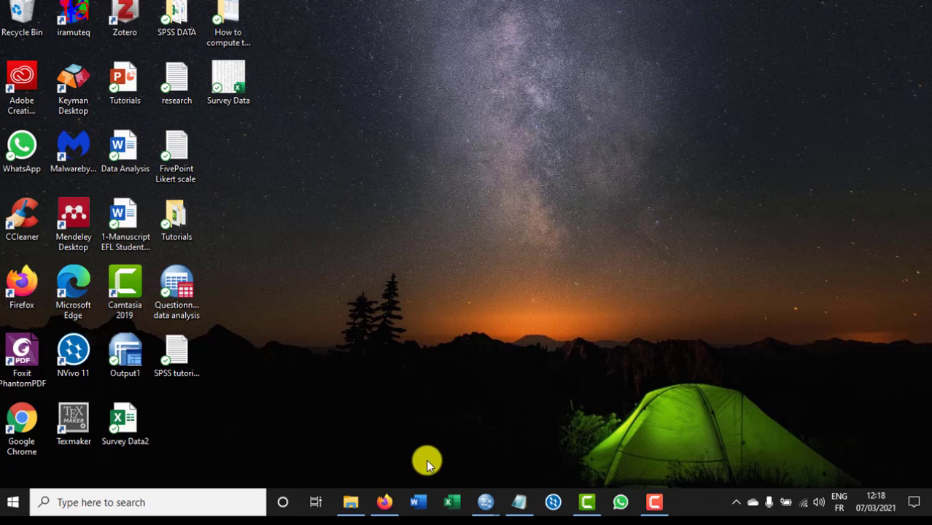
Switch to the empty SPSS Data Editor and open Coded Consumer Brand Relationship Survey2.xlsx from the Desktop's SPSS DATA folder for Excel import.
{"action": "left_click", "coordinate": [482, 505]}
{"action": "left_click", "coordinate": [559, 435]}
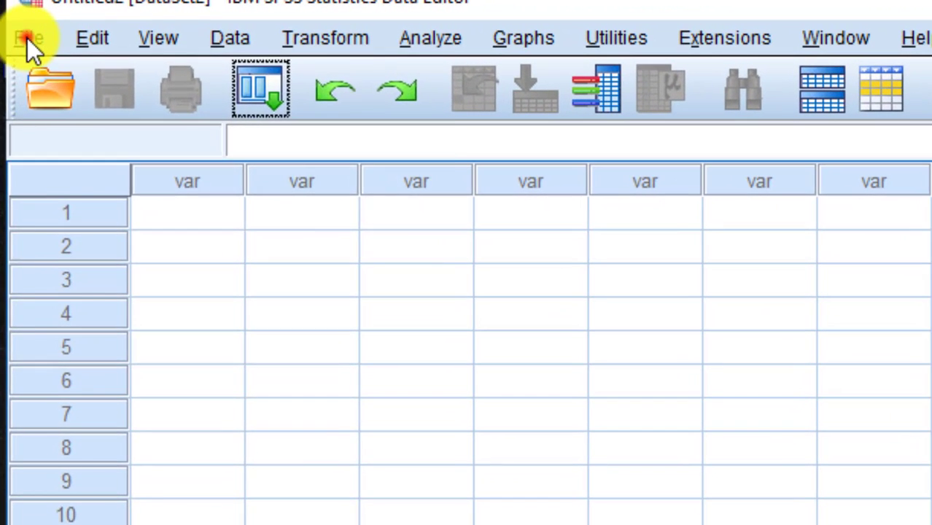
{"action": "left_click", "coordinate": [27, 38]}
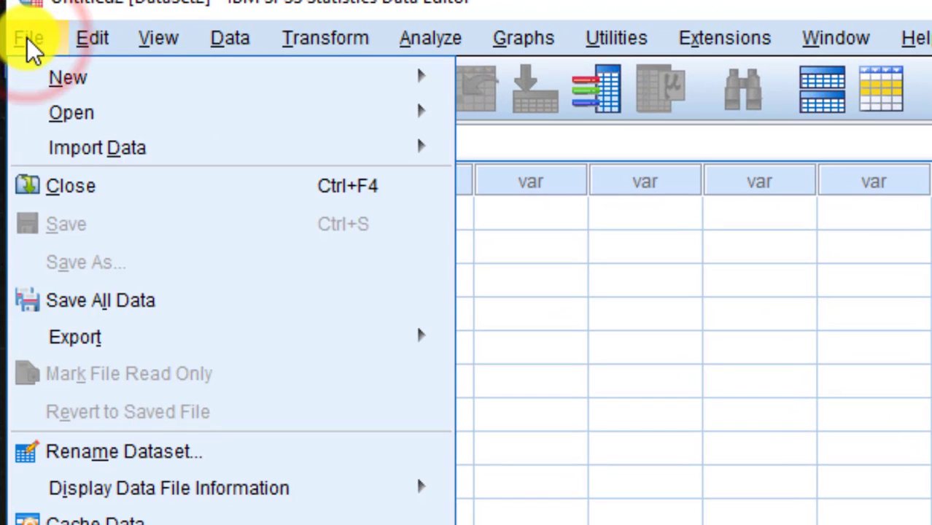
{"action": "mouse_move", "coordinate": [100, 162]}
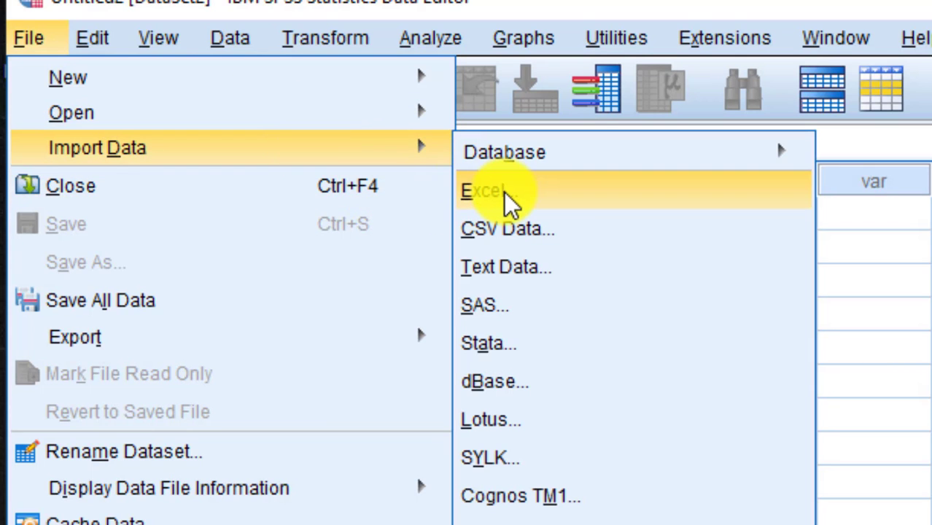
{"action": "left_click", "coordinate": [460, 191]}
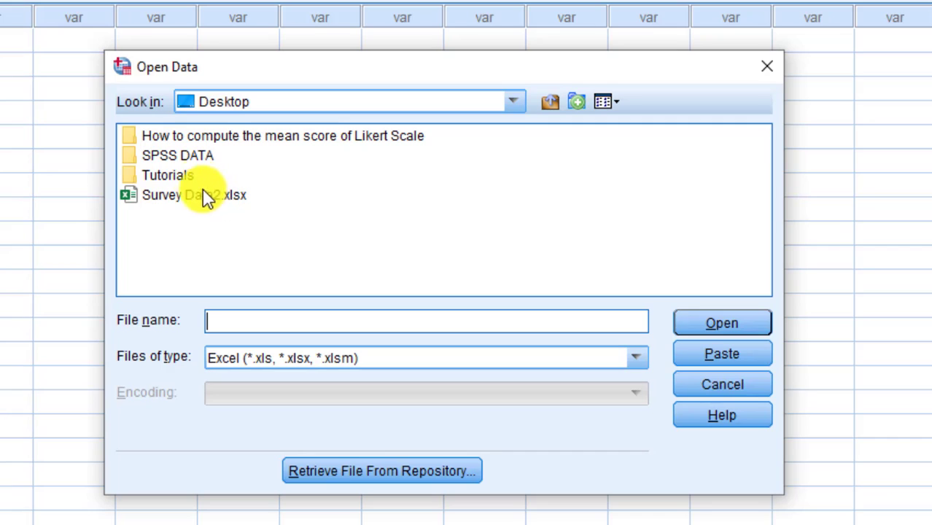
{"action": "double_click", "coordinate": [177, 156]}
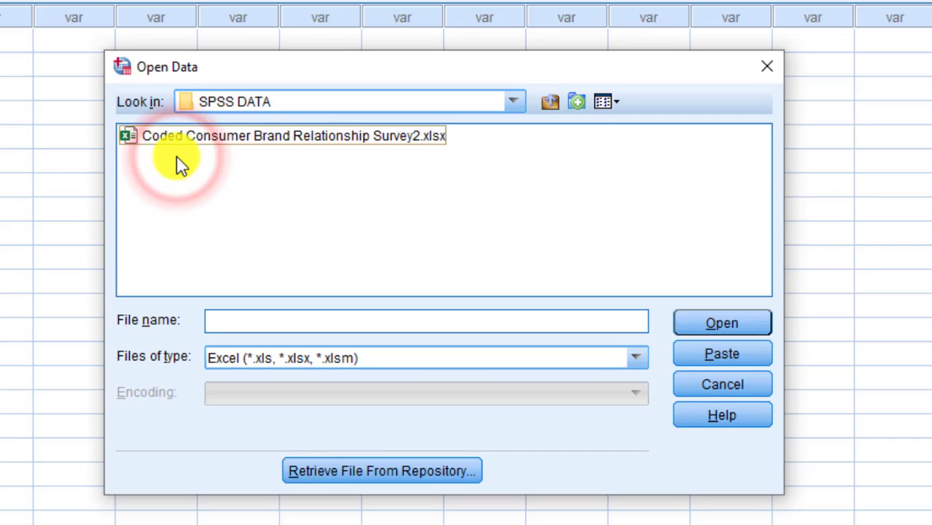
{"action": "left_click", "coordinate": [210, 138]}
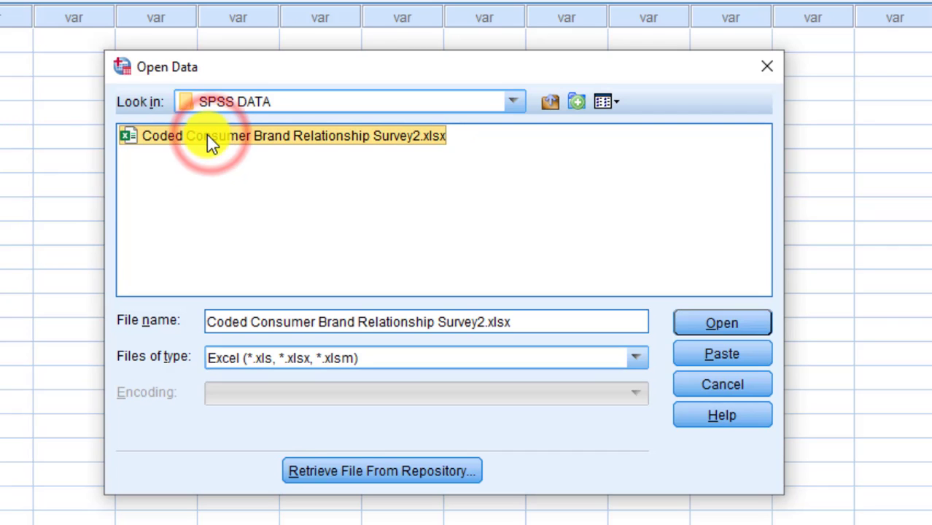
{"action": "left_click", "coordinate": [720, 325]}
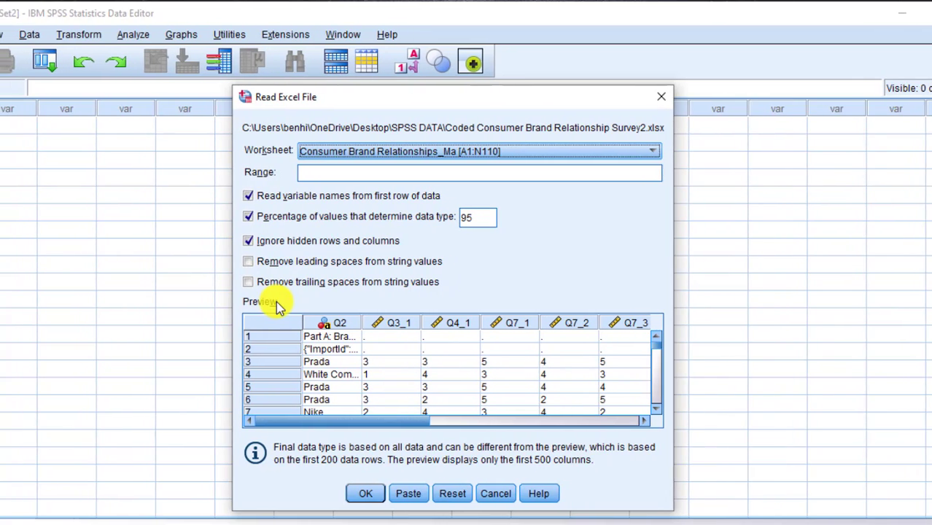
Import the Consumer Brand Relationships worksheet with leading and trailing spaces removed from string values.
{"action": "left_click", "coordinate": [257, 262]}
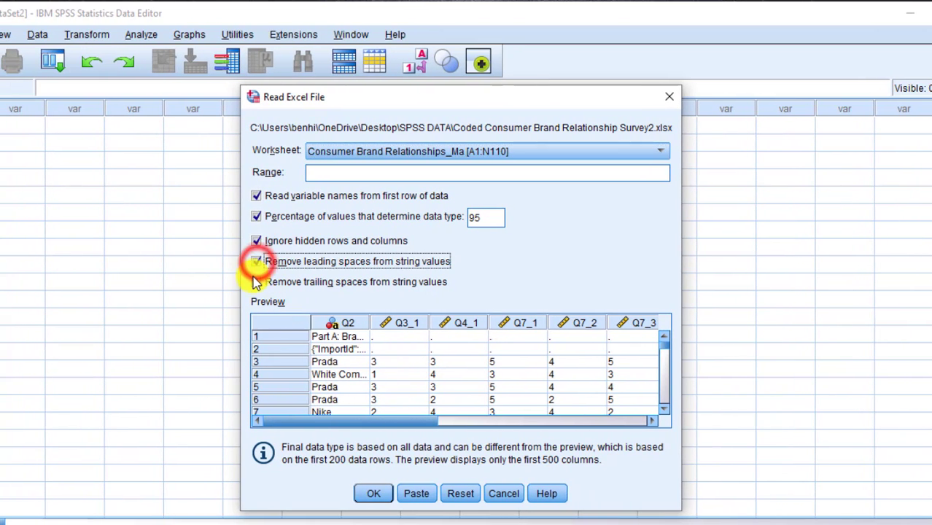
{"action": "left_click", "coordinate": [257, 283]}
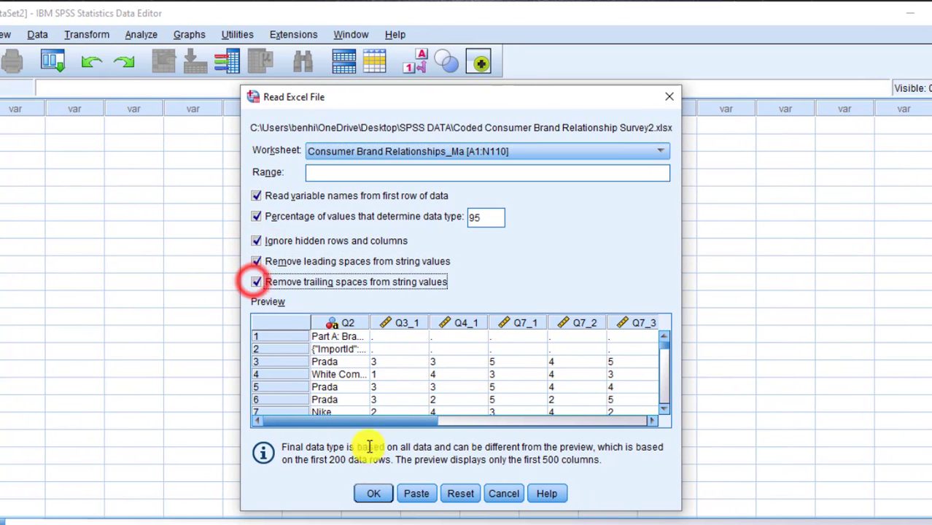
{"action": "left_click", "coordinate": [372, 494]}
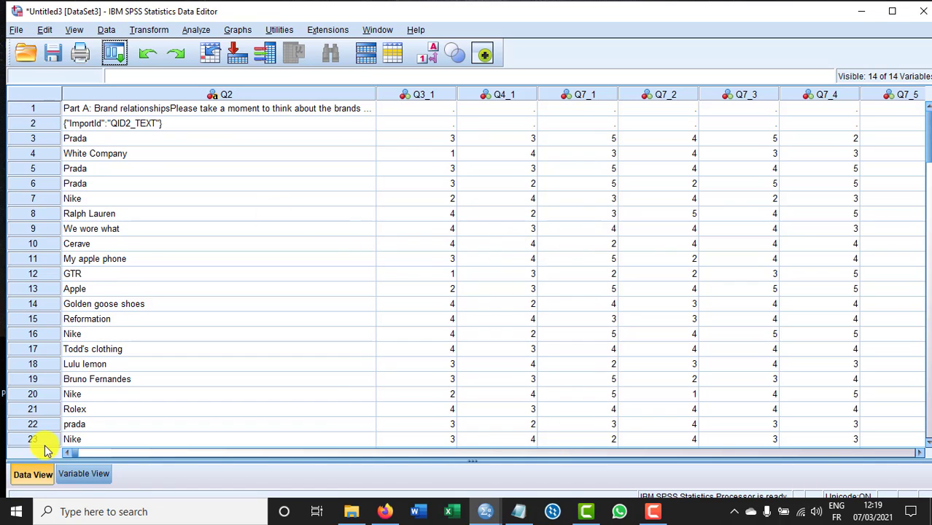
In Variable View, open the value labels of Q7_1 and label value 1 as Disagree Strongly.
{"action": "left_click", "coordinate": [84, 475]}
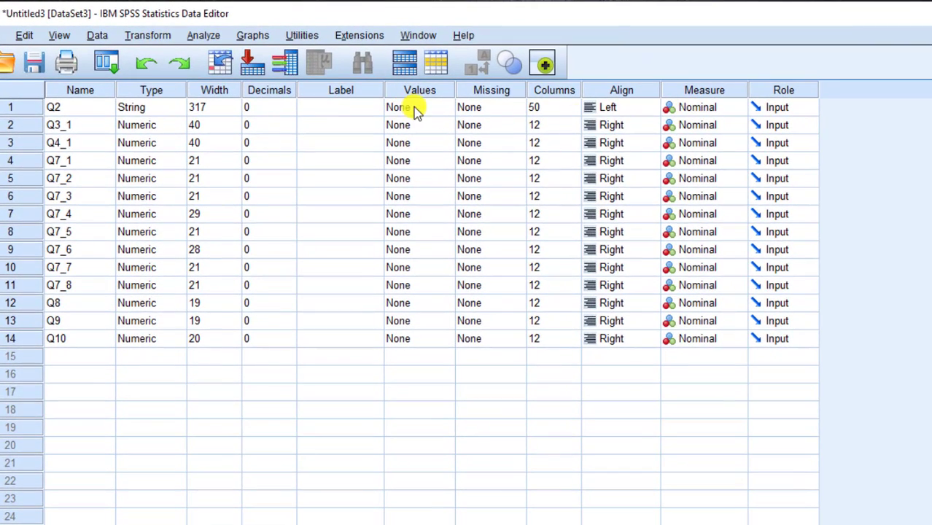
{"action": "left_click", "coordinate": [414, 108]}
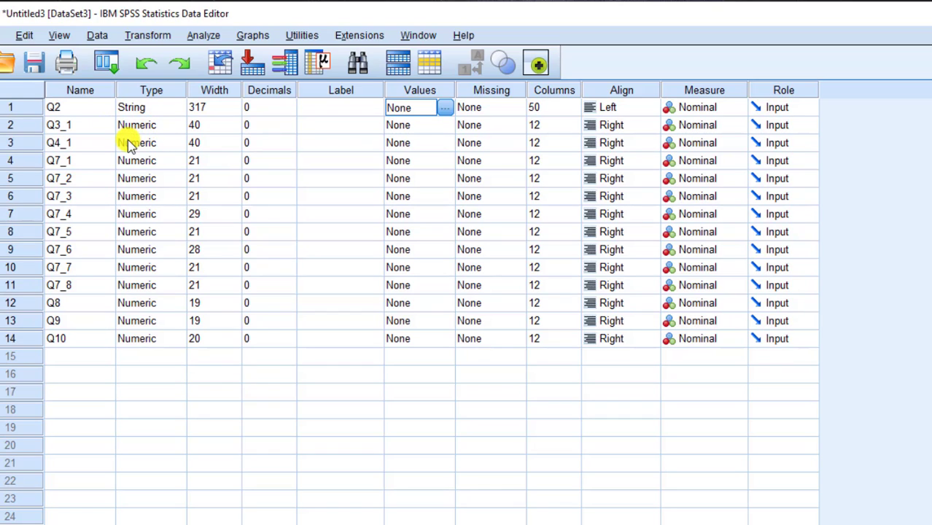
{"action": "left_click", "coordinate": [64, 161]}
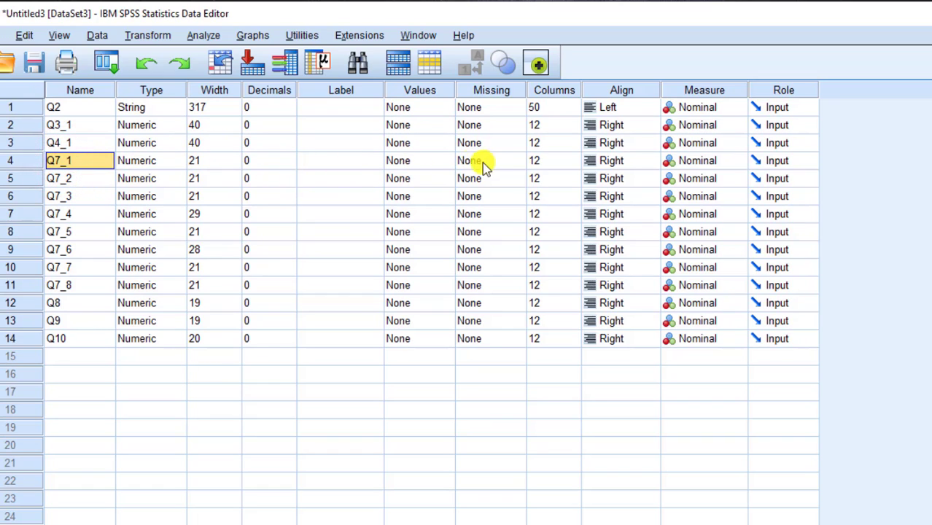
{"action": "left_click", "coordinate": [414, 161]}
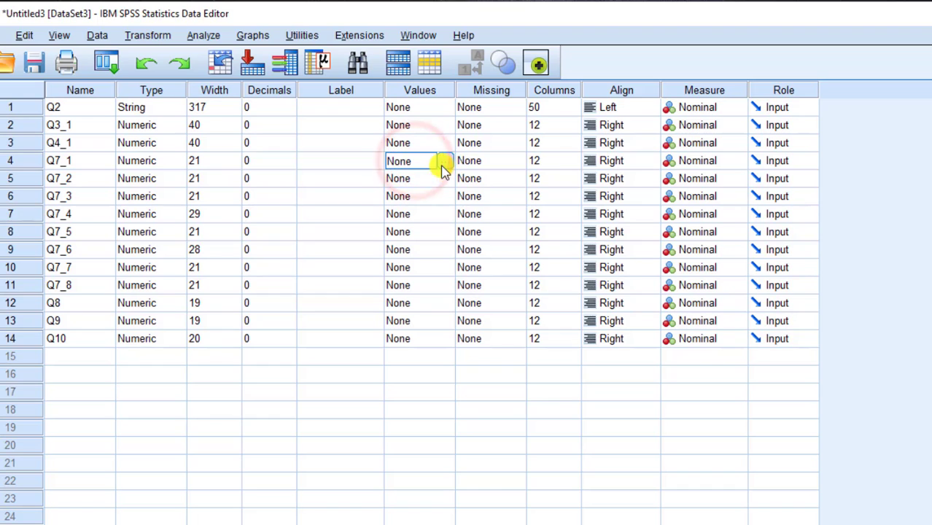
{"action": "left_click", "coordinate": [448, 164]}
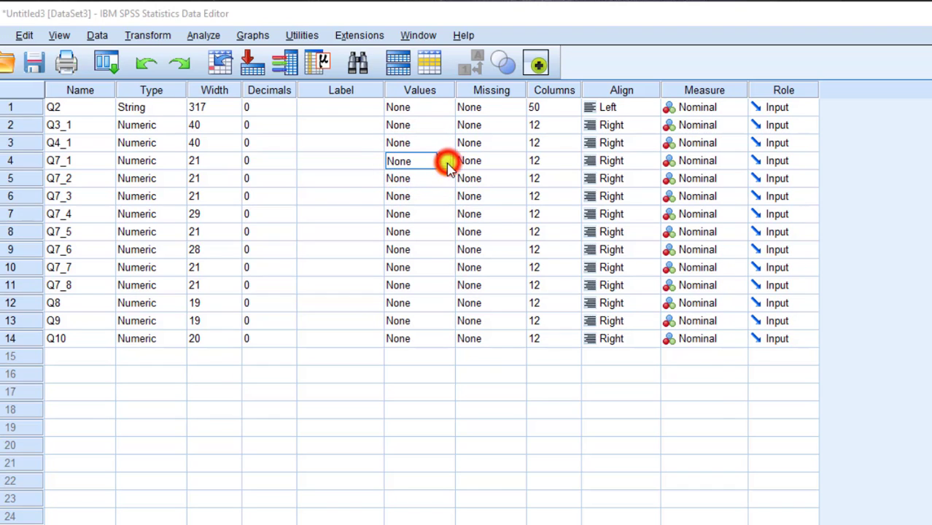
{"action": "left_click", "coordinate": [406, 240]}
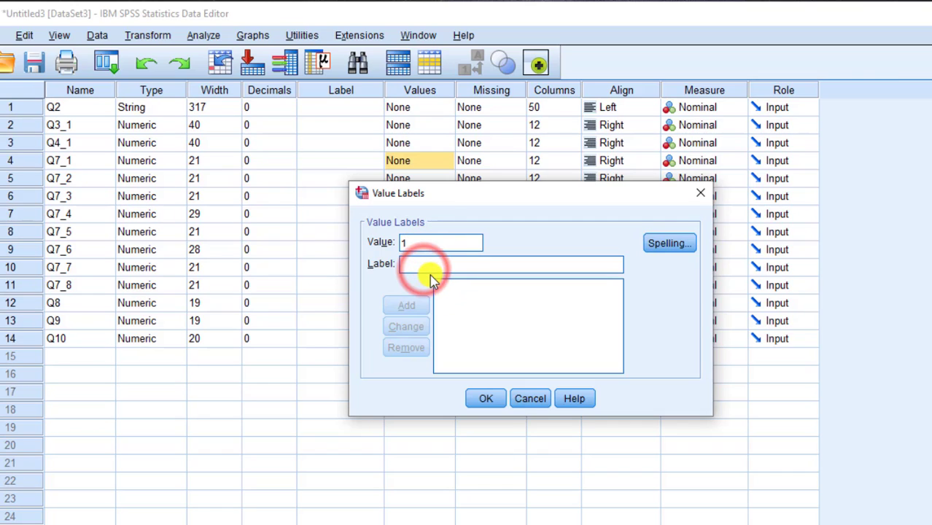
{"action": "type", "text": "St"}
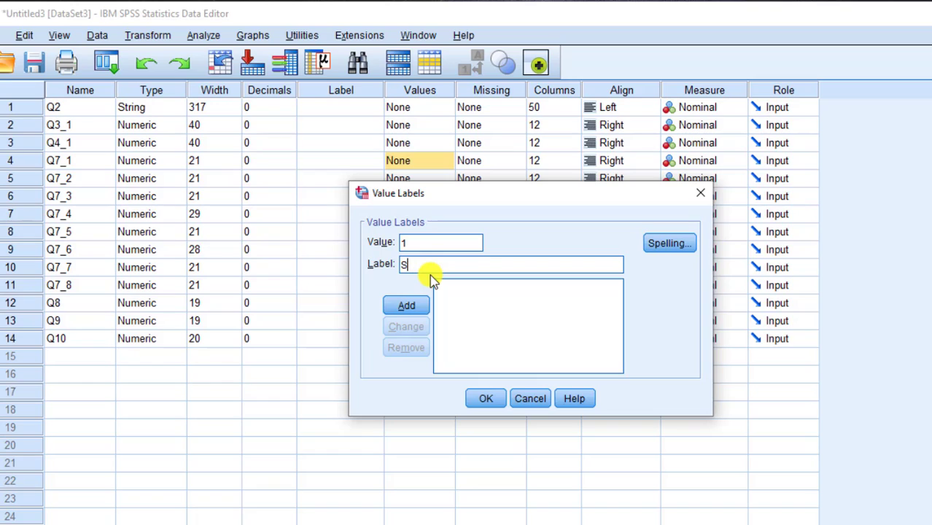
{"action": "key", "text": "BackSpace"}
{"action": "type", "text": "Disagree Strongly"}
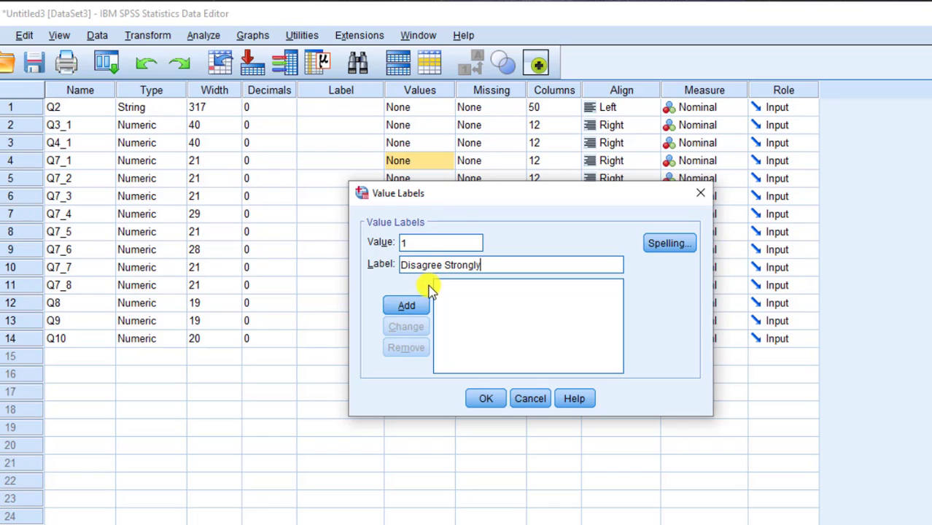
{"action": "left_click", "coordinate": [400, 310]}
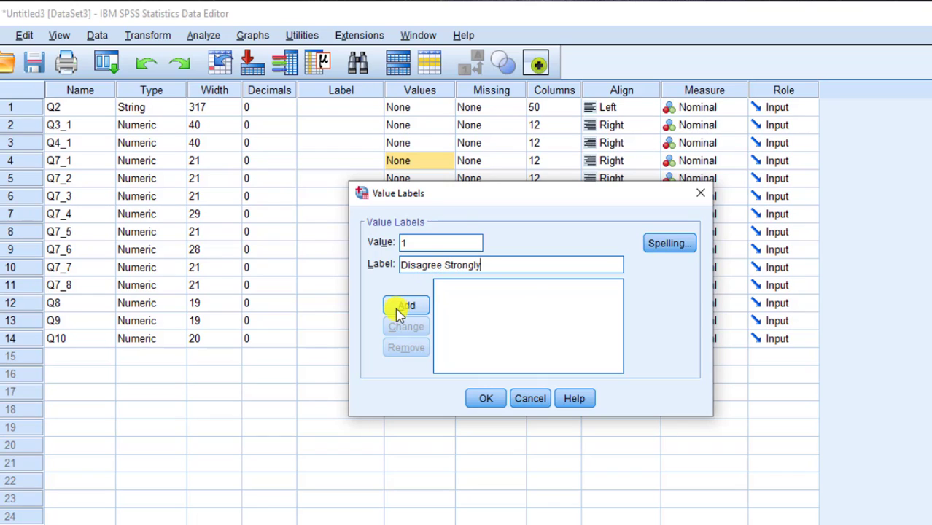
{"action": "left_click", "coordinate": [401, 308]}
Add the value labels 2 = Disagree and 3 = Neither agree nor disagree for Q7_1.
{"action": "left_click", "coordinate": [416, 245]}
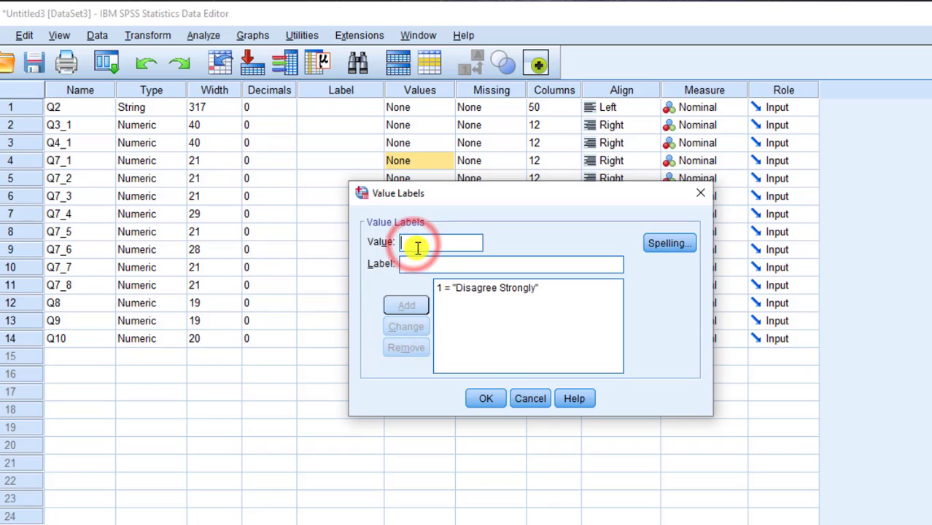
{"action": "type", "text": "2"}
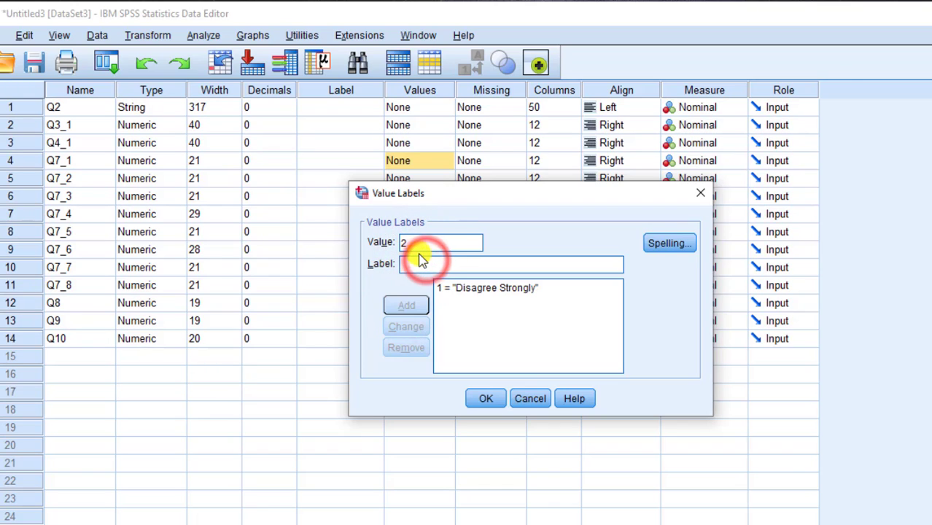
{"action": "left_click", "coordinate": [420, 261]}
{"action": "type", "text": "Disagree"}
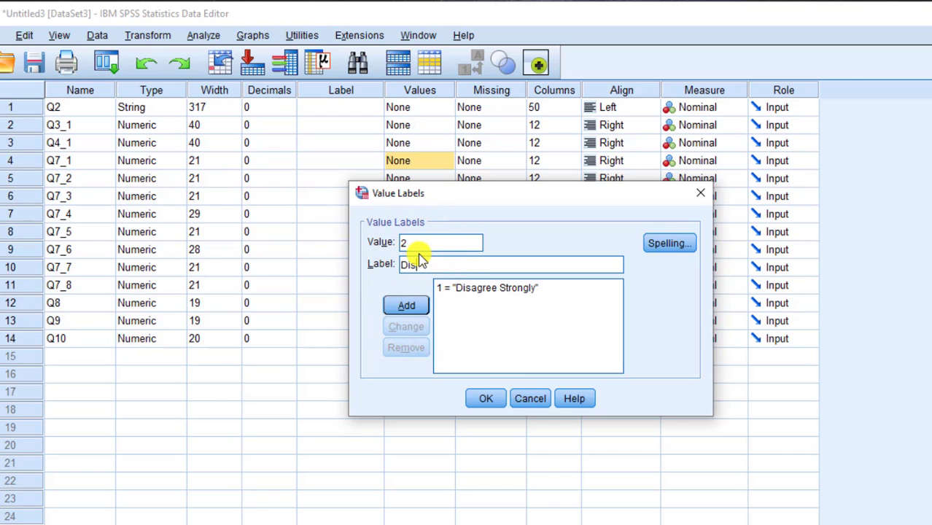
{"action": "left_click", "coordinate": [406, 306]}
{"action": "left_click", "coordinate": [410, 243]}
{"action": "type", "text": "3"}
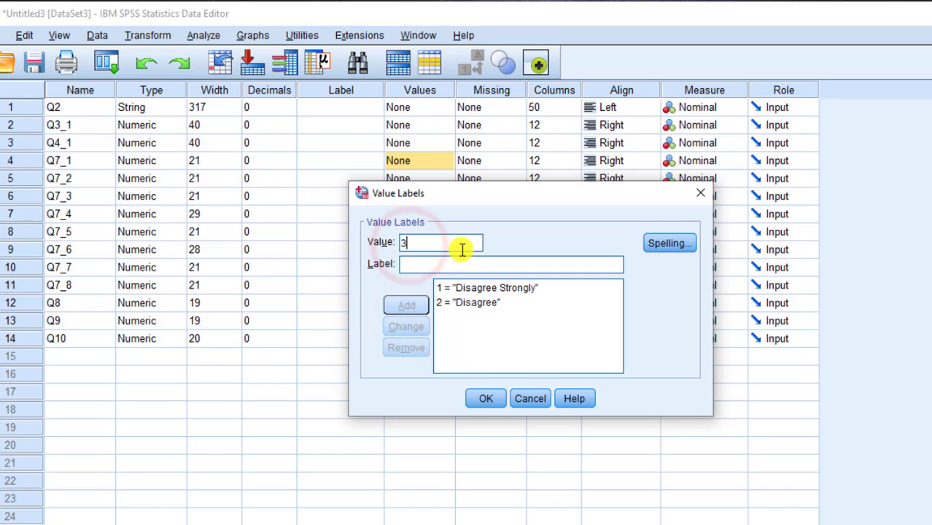
{"action": "left_click", "coordinate": [427, 257]}
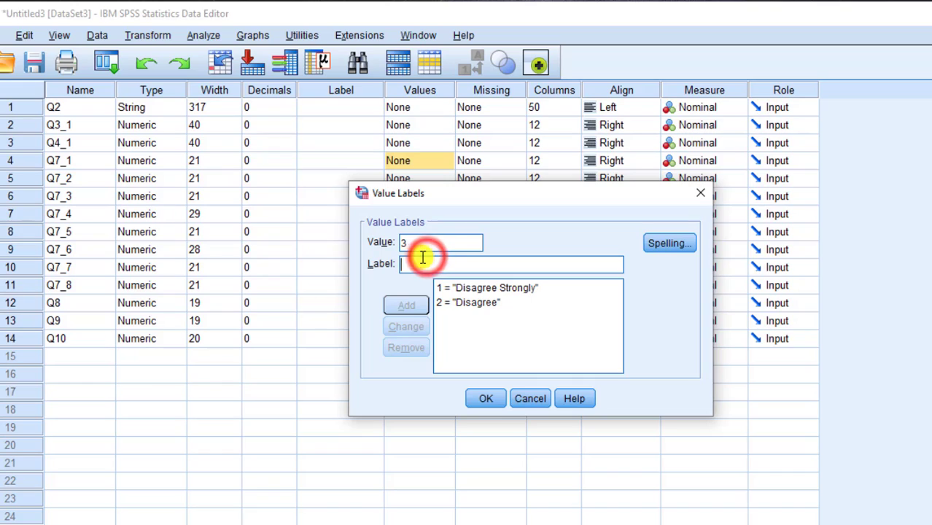
{"action": "type", "text": "Neither agree nor disagree"}
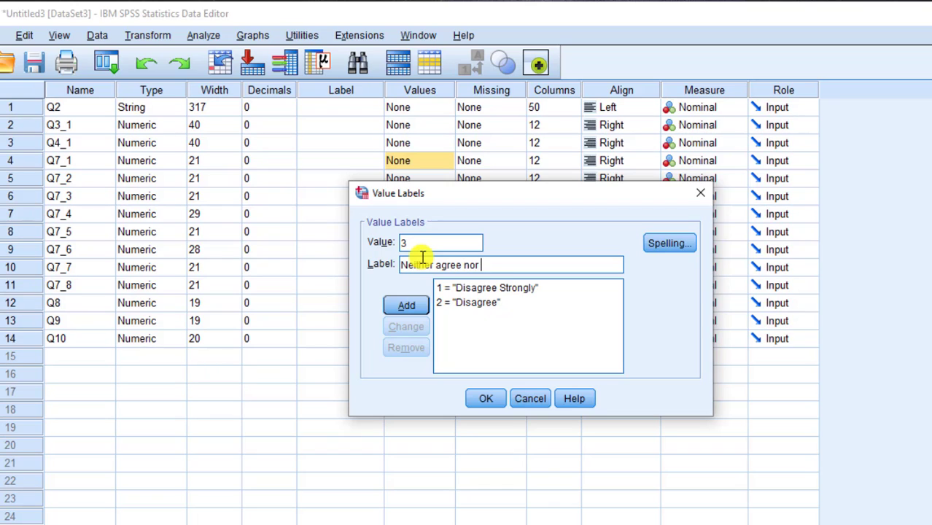
{"action": "left_click", "coordinate": [406, 305]}
Add the value labels 4 = Agree and 5 = Agree Strongly and apply the label set to Q7_1.
{"action": "left_click", "coordinate": [407, 247]}
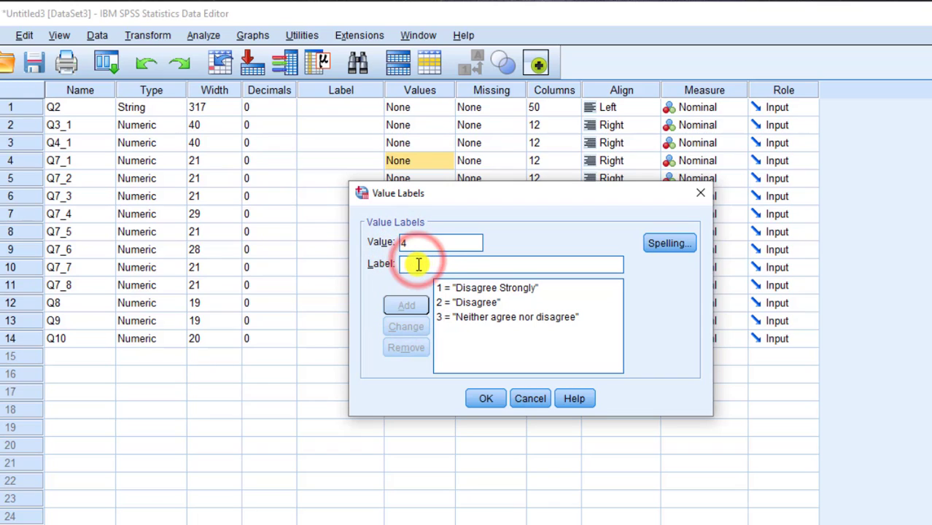
{"action": "type", "text": "Agree"}
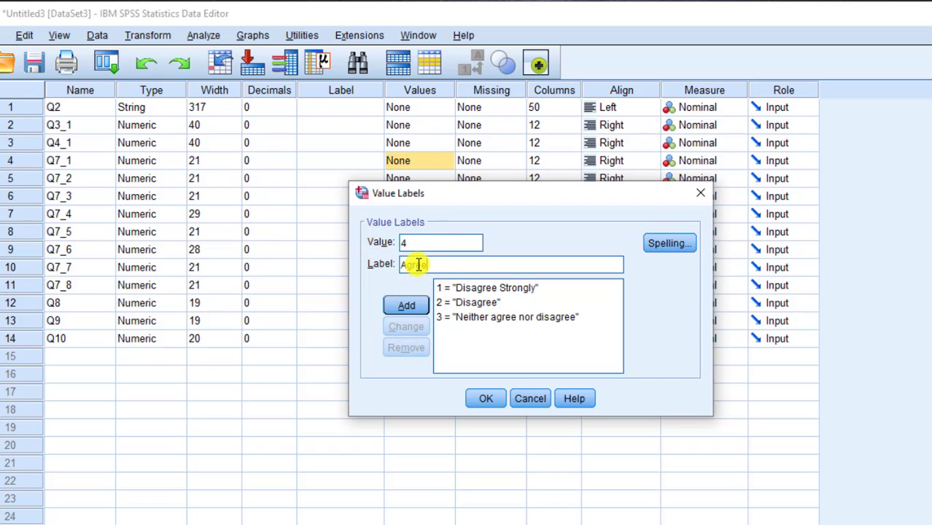
{"action": "left_click", "coordinate": [405, 310]}
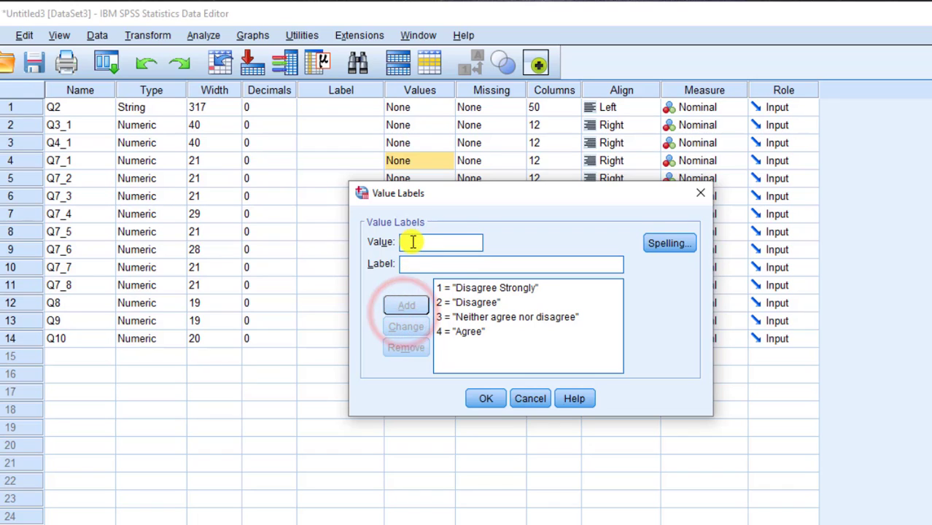
{"action": "left_click", "coordinate": [407, 245]}
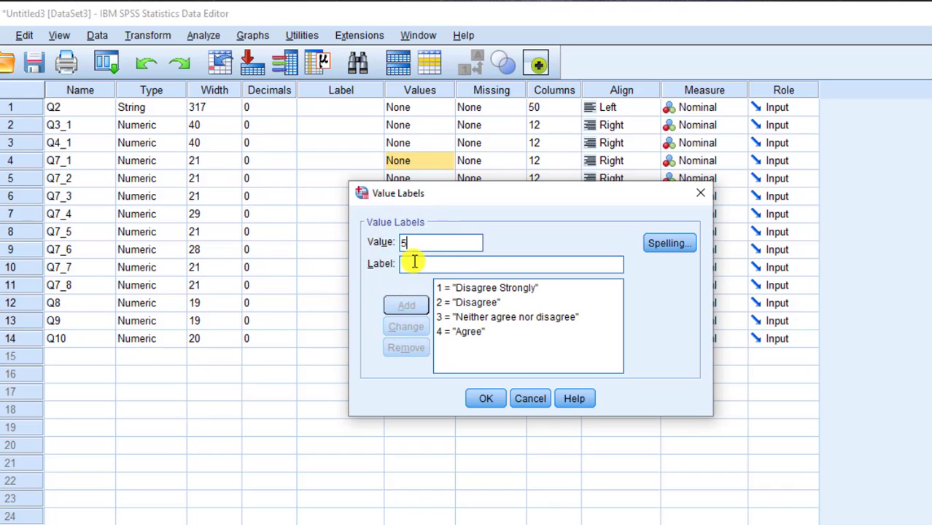
{"action": "type", "text": "Strongly Agree"}
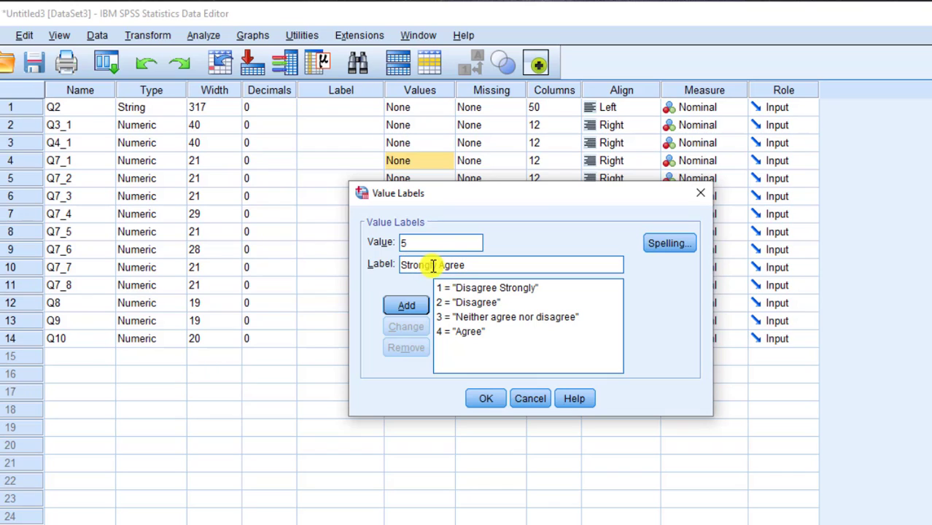
{"action": "double_click", "coordinate": [425, 265]}
{"action": "right_click", "coordinate": [418, 265]}
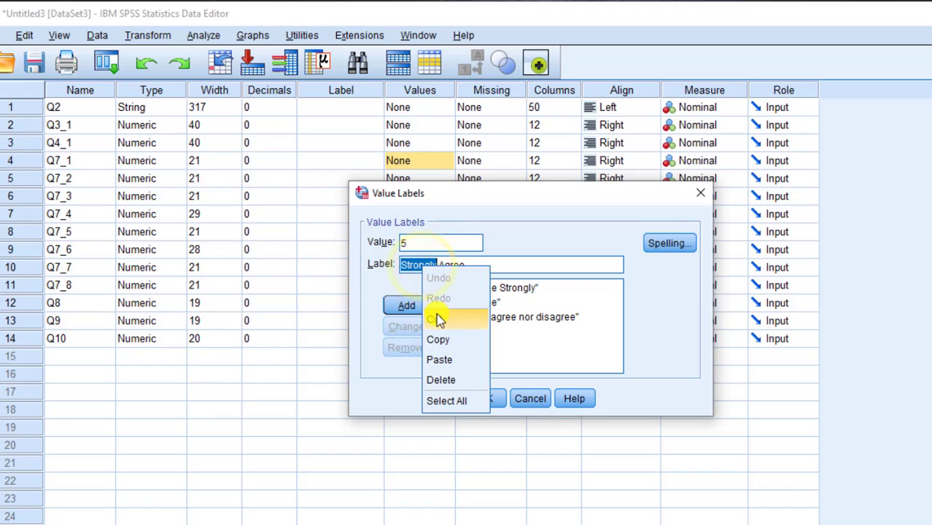
{"action": "left_click", "coordinate": [437, 314]}
{"action": "left_click", "coordinate": [431, 265]}
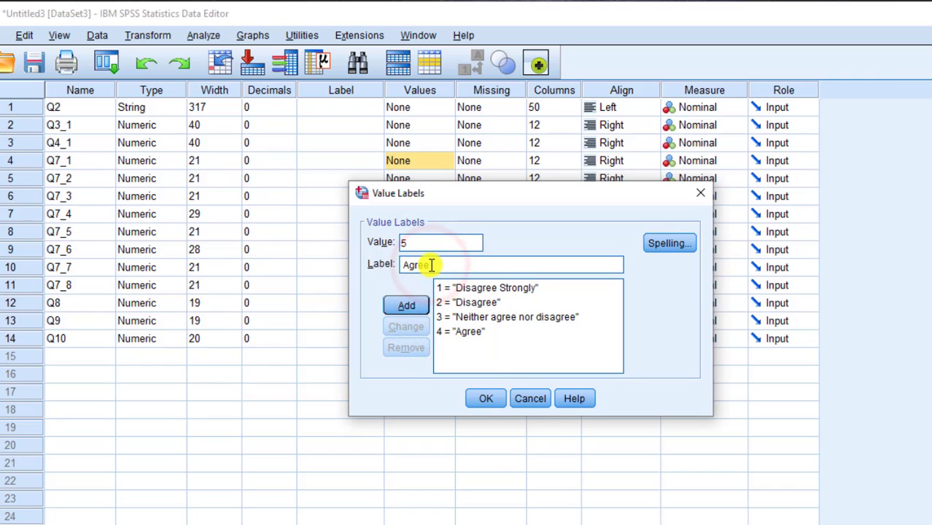
{"action": "left_click", "coordinate": [407, 307]}
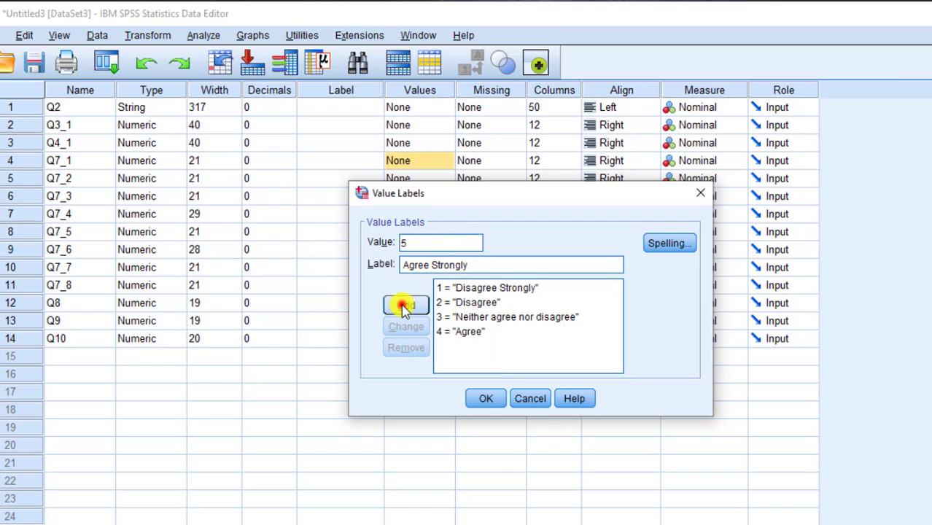
{"action": "left_click", "coordinate": [488, 399]}
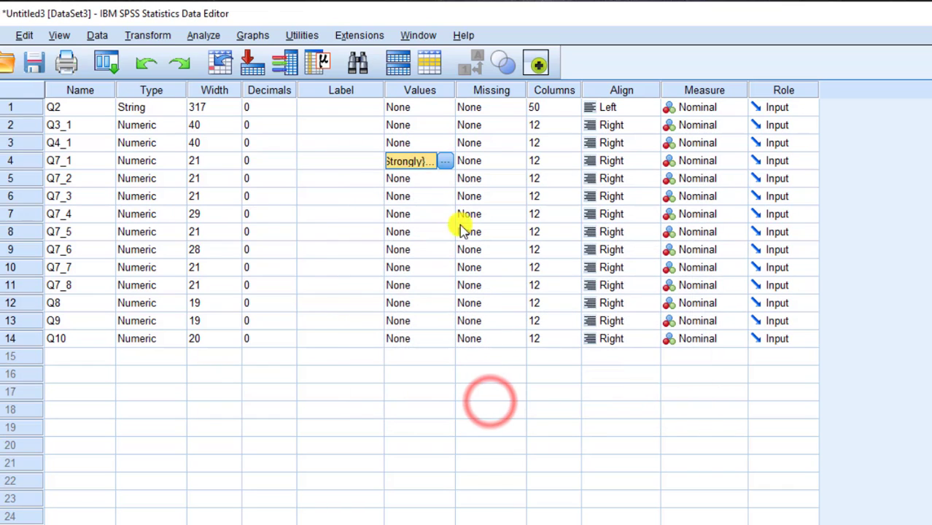
Copy the value labels of Q7_1 and paste them into the values of Q7_2 and Q7_3.
{"action": "right_click", "coordinate": [403, 164]}
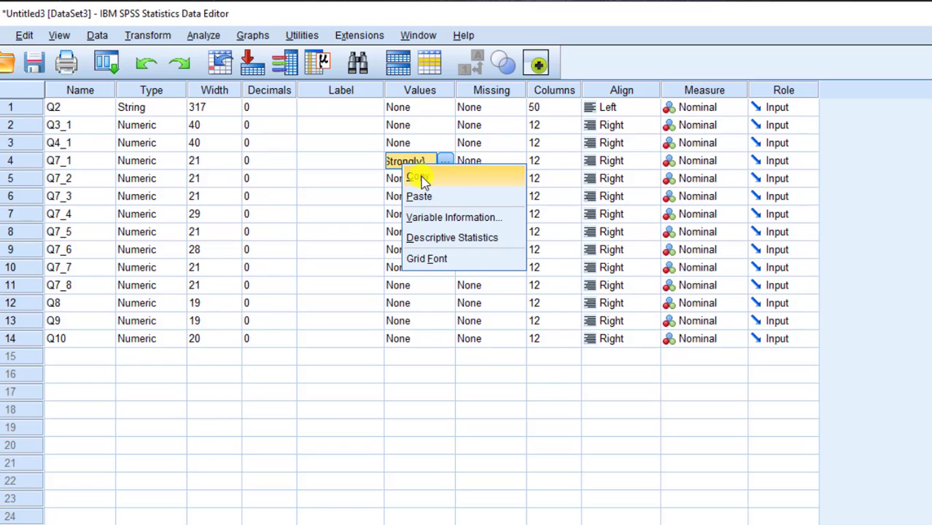
{"action": "left_click", "coordinate": [424, 181]}
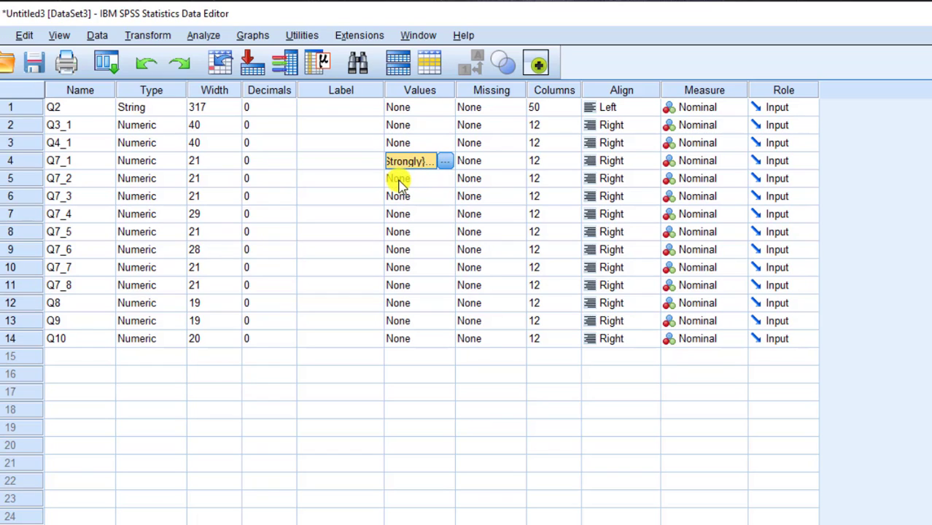
{"action": "left_click", "coordinate": [398, 179]}
{"action": "right_click", "coordinate": [396, 180]}
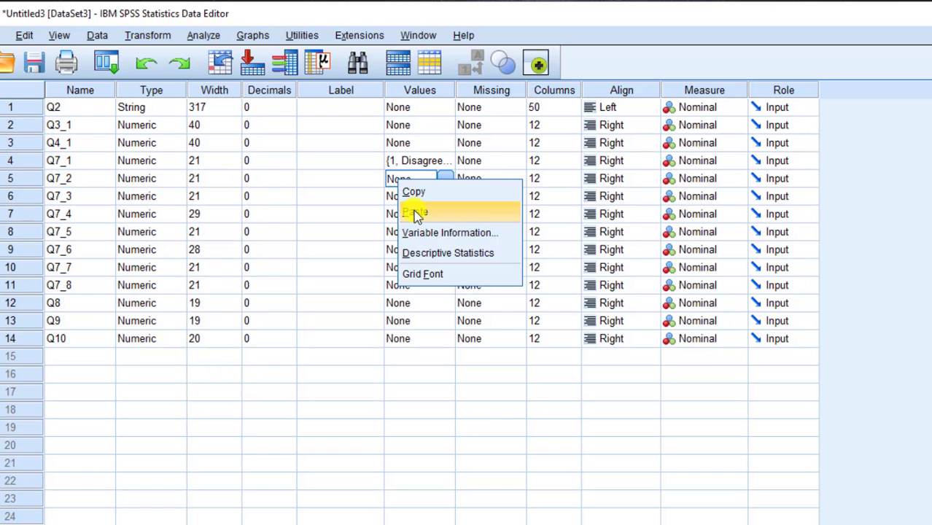
{"action": "left_click", "coordinate": [415, 214]}
{"action": "left_click", "coordinate": [396, 194]}
{"action": "right_click", "coordinate": [403, 198]}
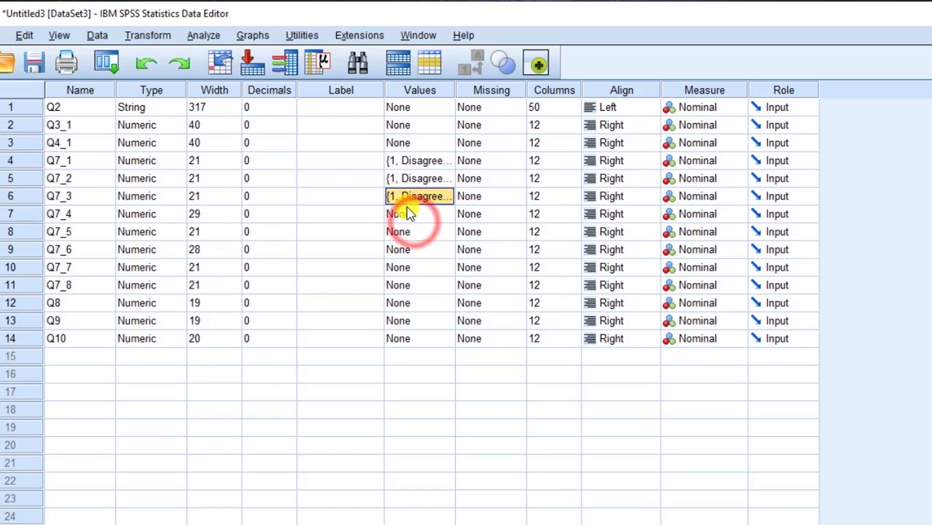
Paste the copied Q7_1 value labels into the values of Q7_4 and Q7_5.
{"action": "left_click", "coordinate": [401, 212]}
{"action": "right_click", "coordinate": [401, 212]}
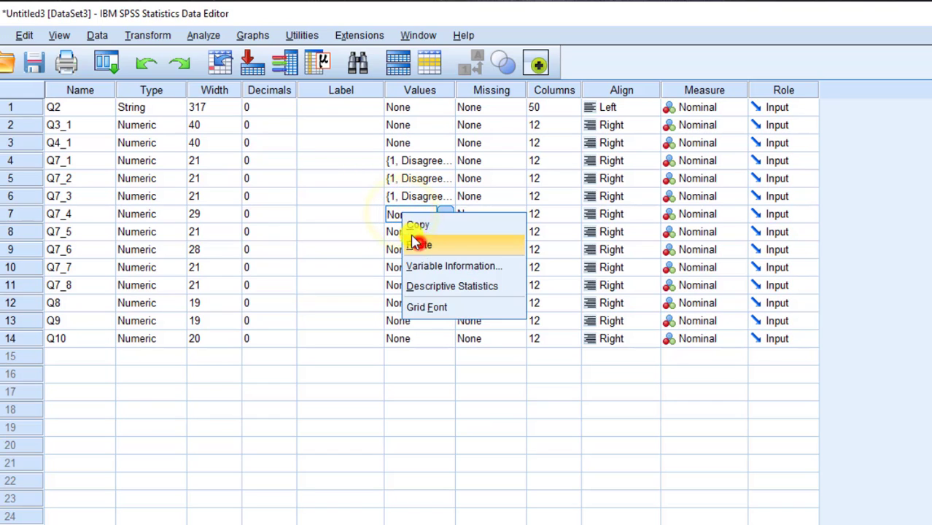
{"action": "left_click", "coordinate": [419, 243]}
{"action": "left_click", "coordinate": [401, 232]}
{"action": "right_click", "coordinate": [403, 231]}
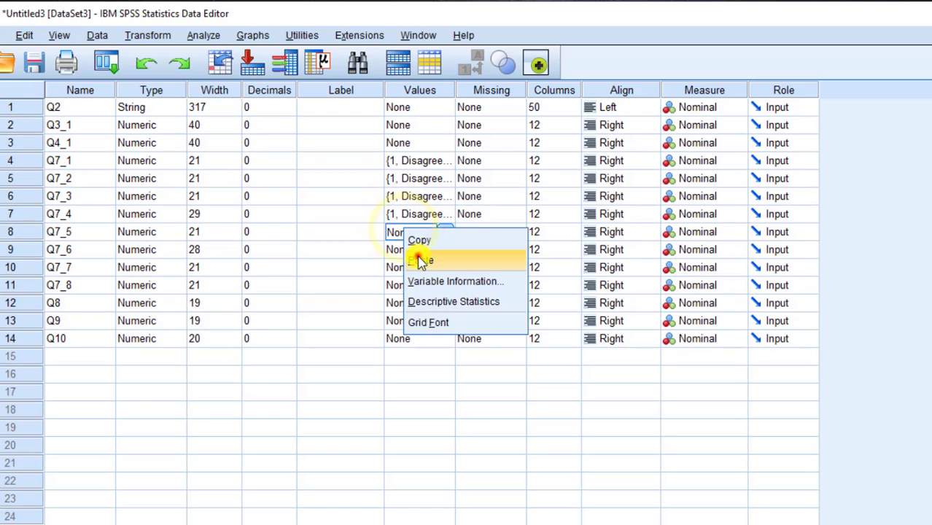
{"action": "left_click", "coordinate": [413, 259]}
Paste the copied Q7_1 value labels into the values of Q7_6, Q7_7 and Q7_8.
{"action": "left_click", "coordinate": [406, 251]}
{"action": "right_click", "coordinate": [406, 250]}
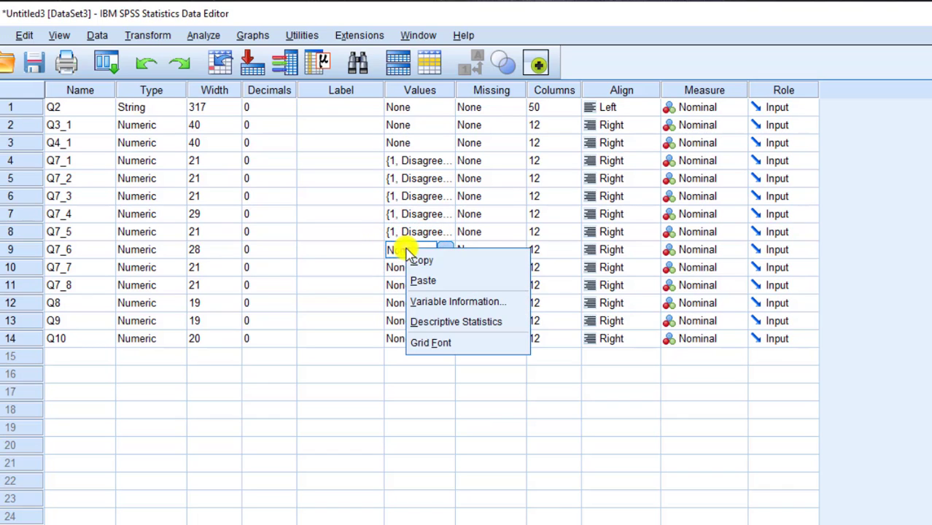
{"action": "left_click", "coordinate": [420, 279]}
{"action": "left_click", "coordinate": [410, 269]}
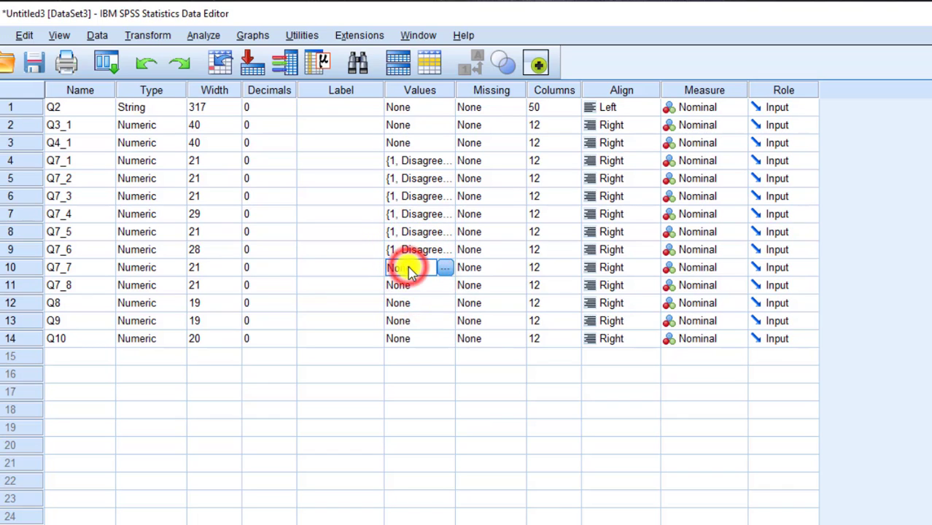
{"action": "right_click", "coordinate": [409, 268]}
{"action": "left_click", "coordinate": [421, 299]}
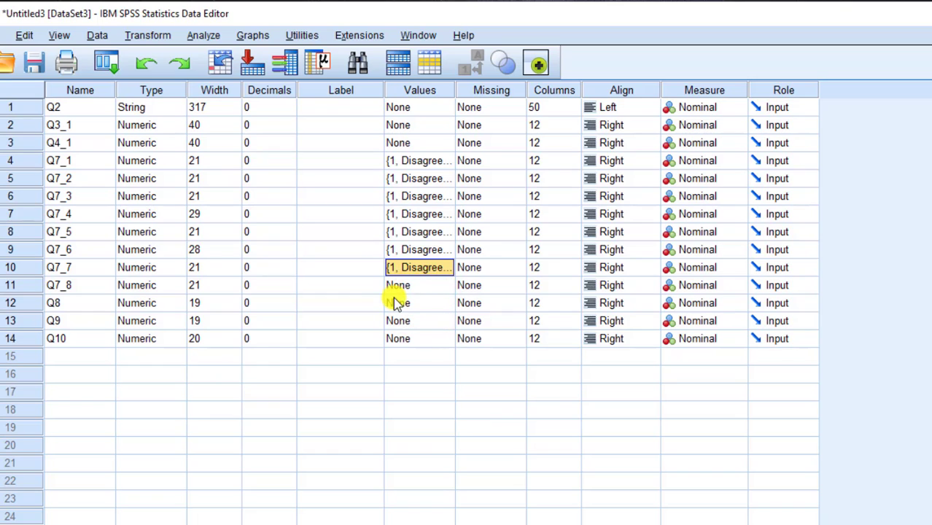
{"action": "left_click", "coordinate": [406, 285]}
{"action": "right_click", "coordinate": [405, 287]}
{"action": "left_click", "coordinate": [423, 318]}
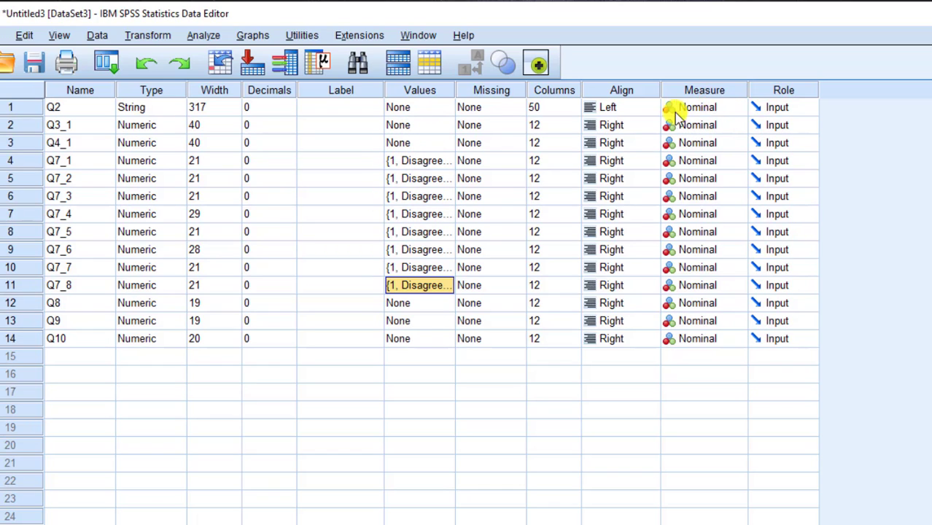
Examine the variable type settings of Q2, leaving them as they are.
{"action": "left_click", "coordinate": [131, 110]}
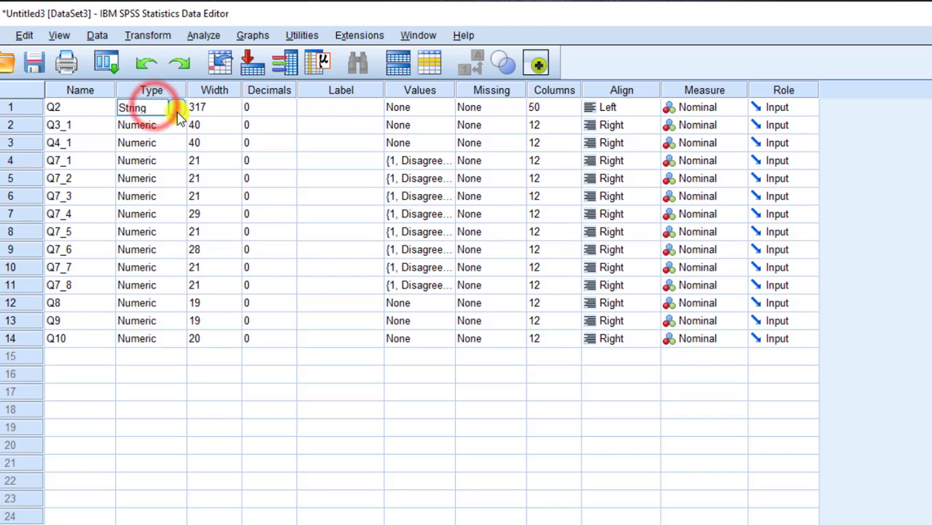
{"action": "left_click", "coordinate": [177, 110]}
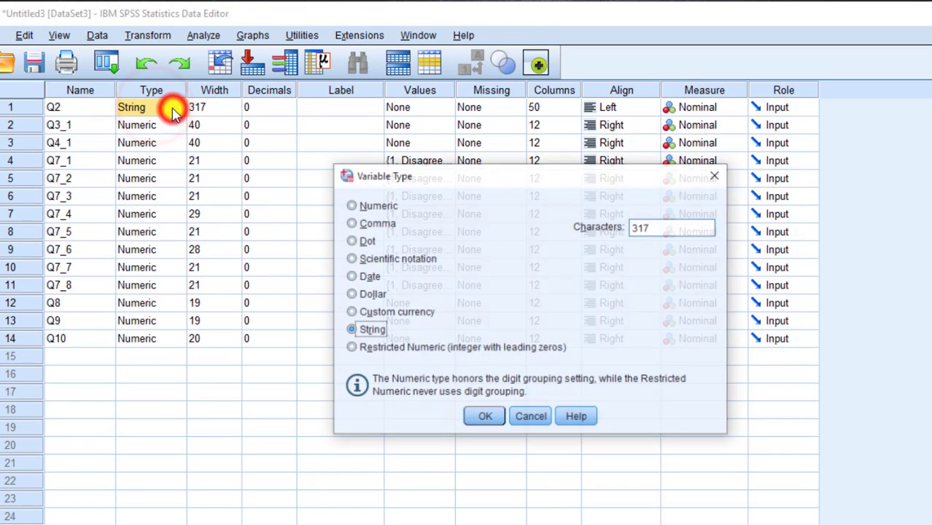
{"action": "left_click", "coordinate": [715, 175]}
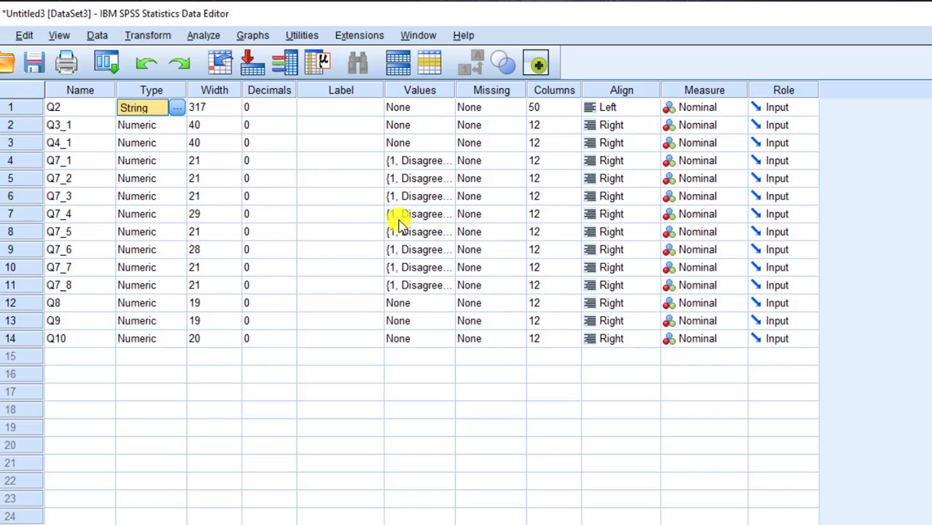
Set the measurement level of Q3_1 and Q4_1 to Ordinal.
{"action": "left_click", "coordinate": [702, 126]}
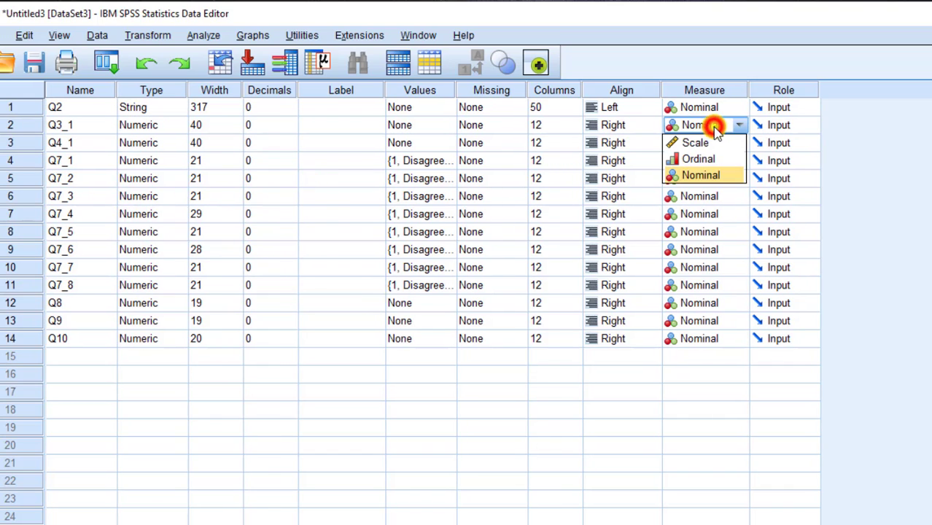
{"action": "left_click", "coordinate": [698, 159]}
{"action": "left_click", "coordinate": [697, 143]}
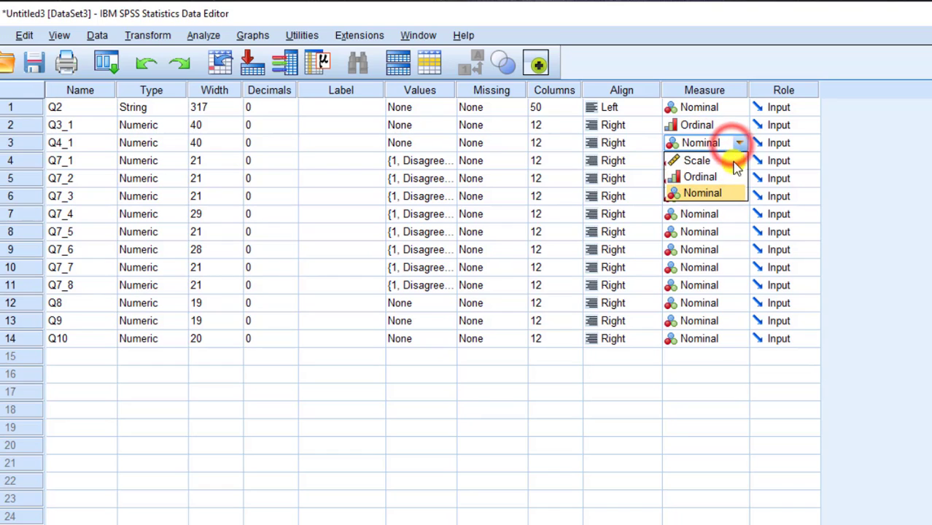
{"action": "left_click", "coordinate": [704, 178]}
Set the measurement level of Q7_1, Q7_2, Q7_3 and Q7_4 to Ordinal.
{"action": "left_click", "coordinate": [723, 160]}
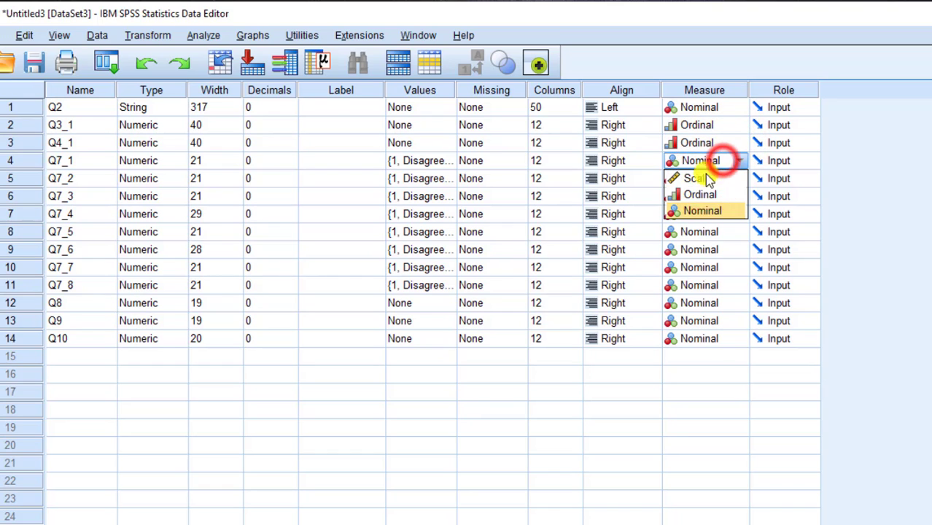
{"action": "left_click", "coordinate": [700, 196]}
{"action": "left_click", "coordinate": [706, 178]}
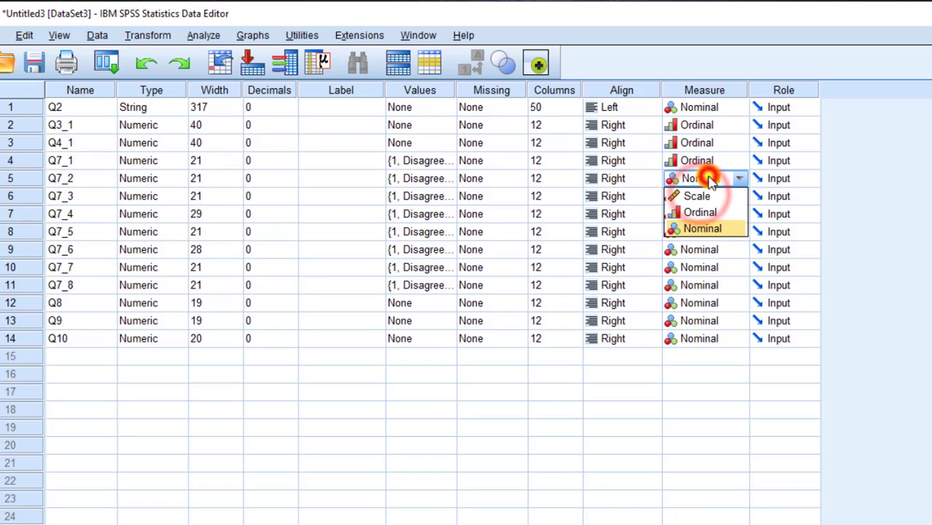
{"action": "left_click", "coordinate": [701, 212]}
{"action": "left_click", "coordinate": [705, 197]}
{"action": "left_click", "coordinate": [699, 230]}
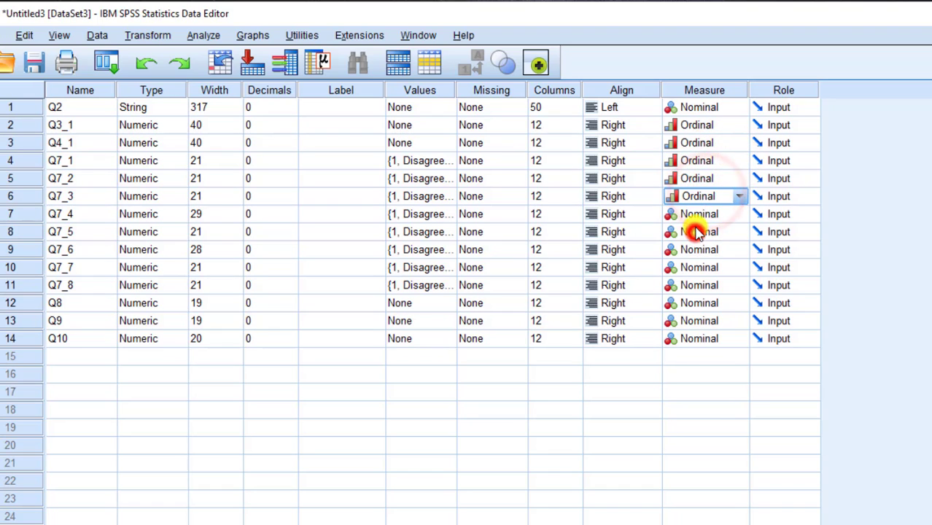
{"action": "left_click", "coordinate": [697, 214]}
{"action": "left_click", "coordinate": [699, 248]}
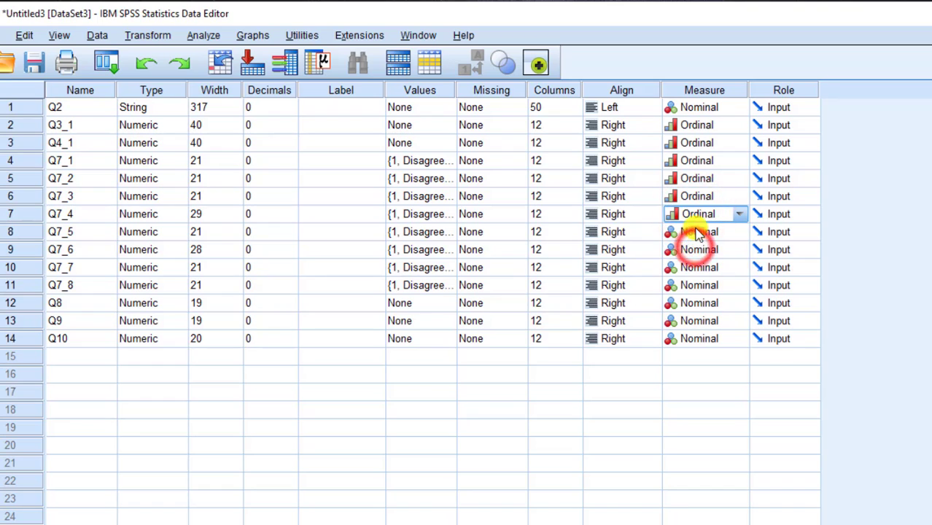
Set the measurement level of Q7_5, Q7_6, Q7_7 and Q7_8 to Ordinal.
{"action": "left_click", "coordinate": [698, 232]}
{"action": "left_click", "coordinate": [701, 267]}
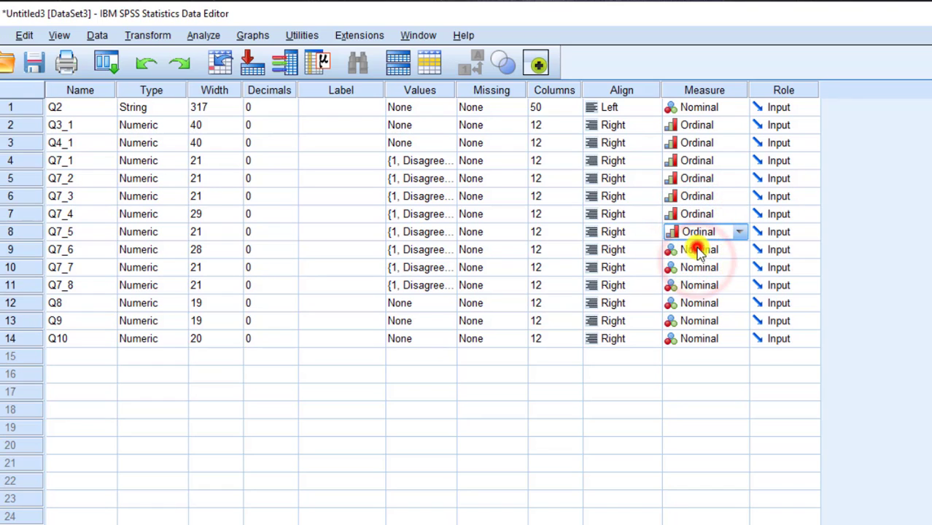
{"action": "left_click", "coordinate": [698, 250]}
{"action": "left_click", "coordinate": [700, 284]}
{"action": "left_click", "coordinate": [698, 268]}
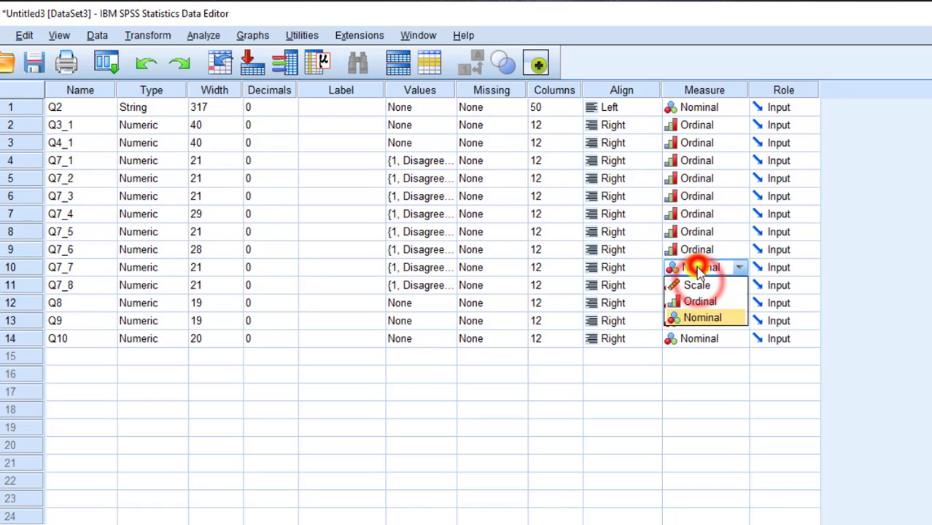
{"action": "left_click", "coordinate": [698, 301]}
{"action": "left_click", "coordinate": [698, 285]}
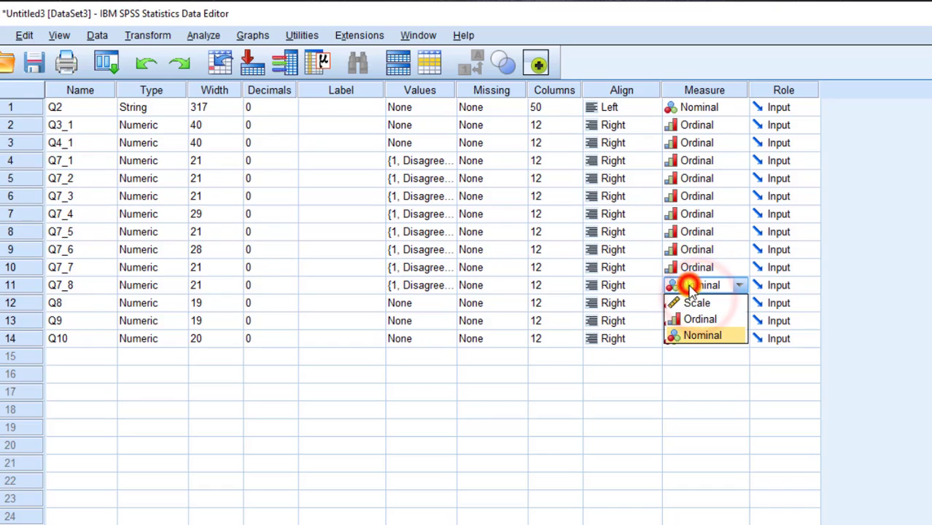
{"action": "left_click", "coordinate": [695, 321]}
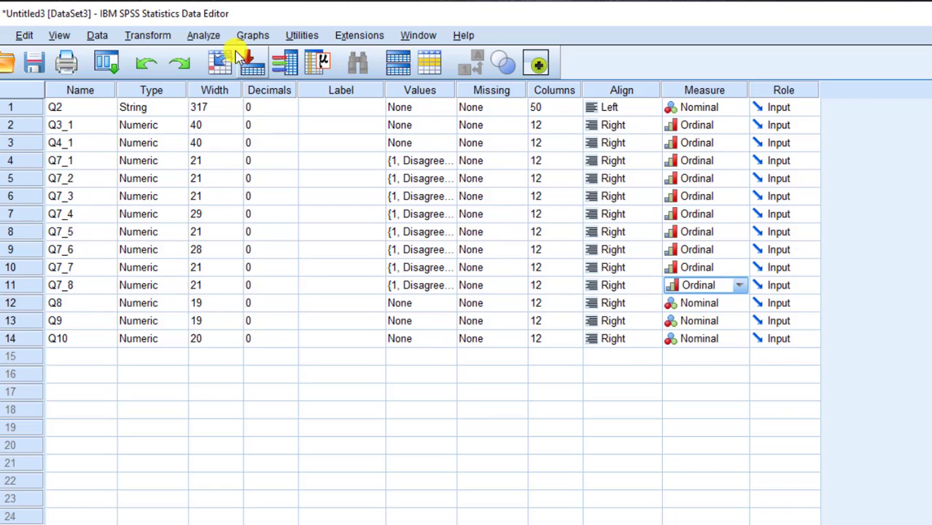
{"action": "left_click", "coordinate": [206, 38]}
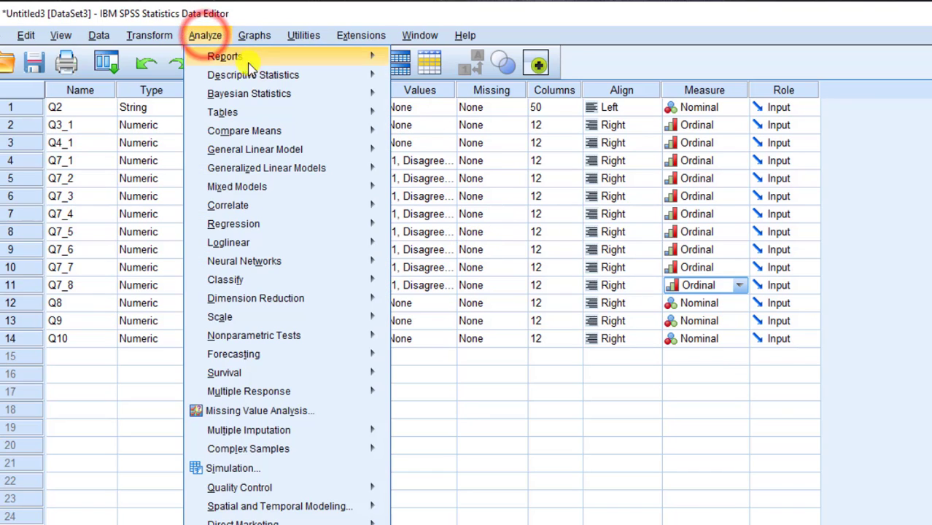
{"action": "mouse_move", "coordinate": [257, 79]}
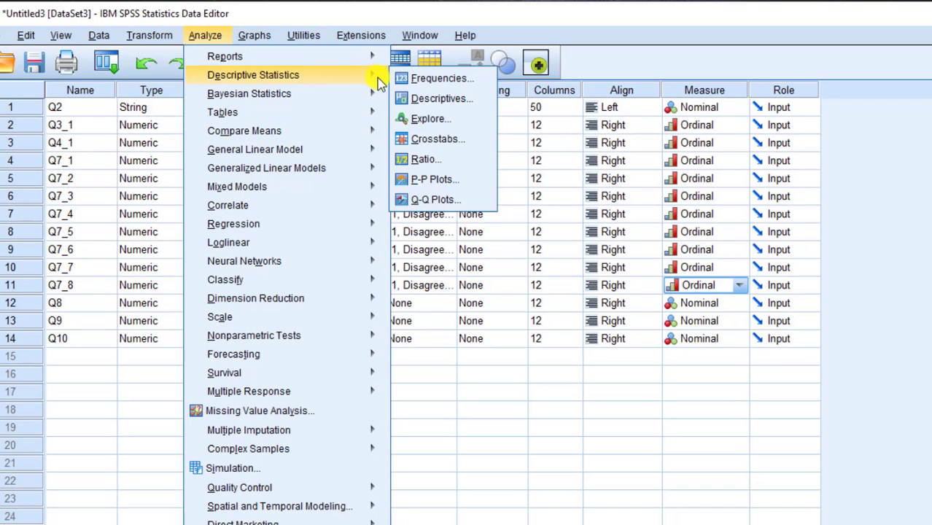
{"action": "mouse_move", "coordinate": [376, 130]}
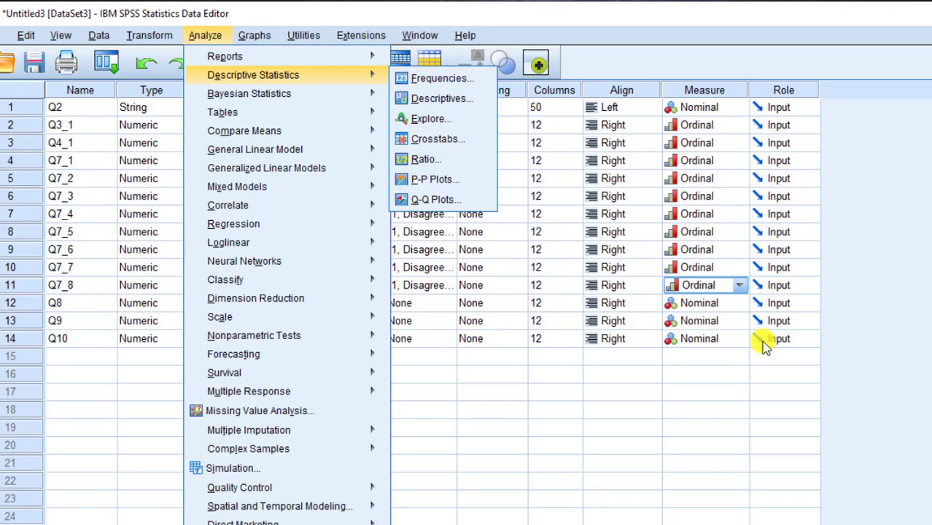
{"action": "left_click", "coordinate": [688, 359]}
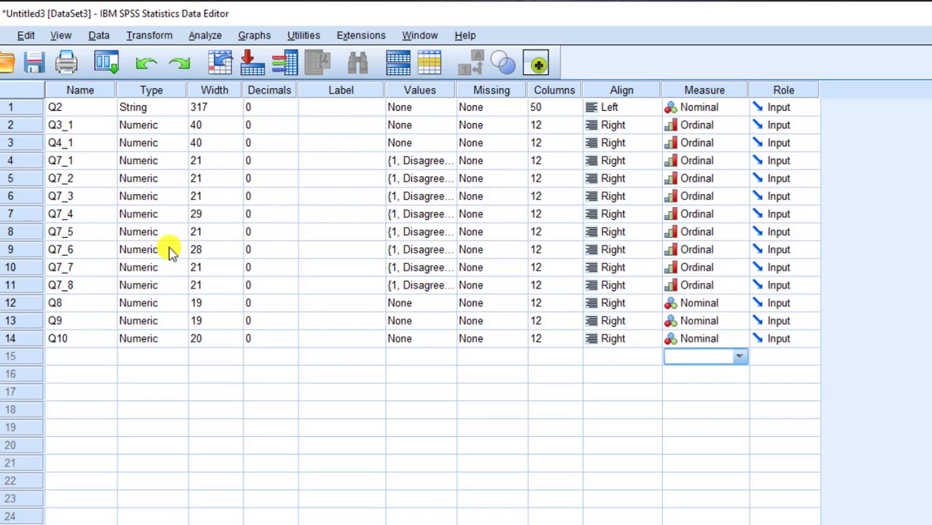
{"action": "left_click", "coordinate": [339, 91]}
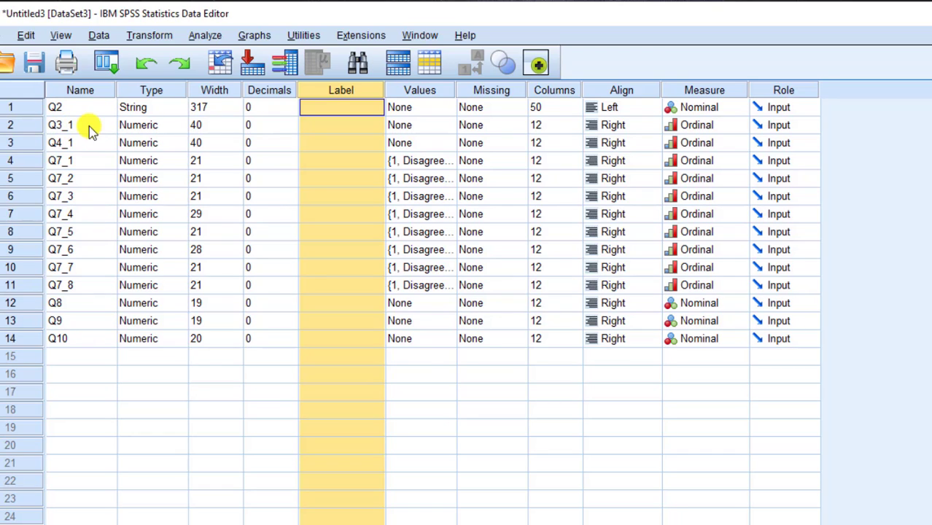
{"action": "left_click", "coordinate": [329, 125]}
{"action": "left_click", "coordinate": [329, 142]}
{"action": "left_click", "coordinate": [329, 143]}
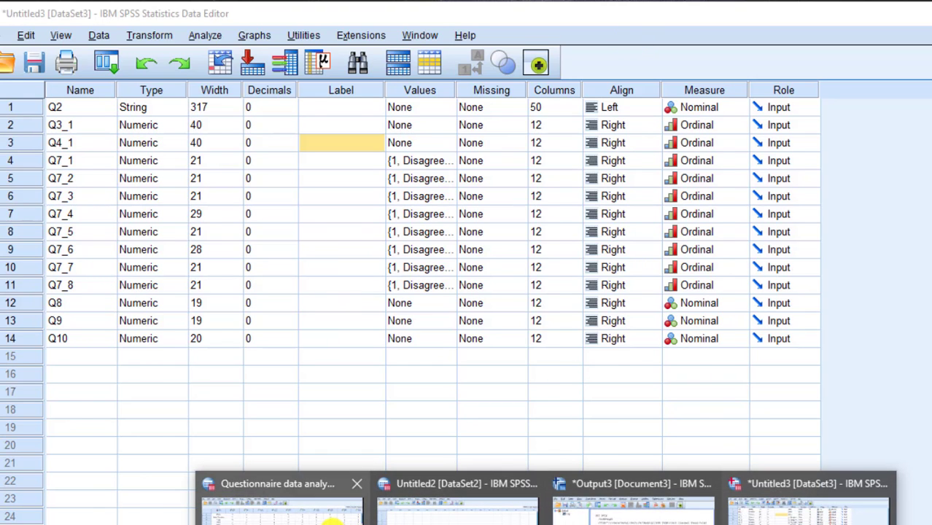
Switch to the Questionnaire data analysis.sav dataset and display its variable definitions.
{"action": "left_click", "coordinate": [332, 520]}
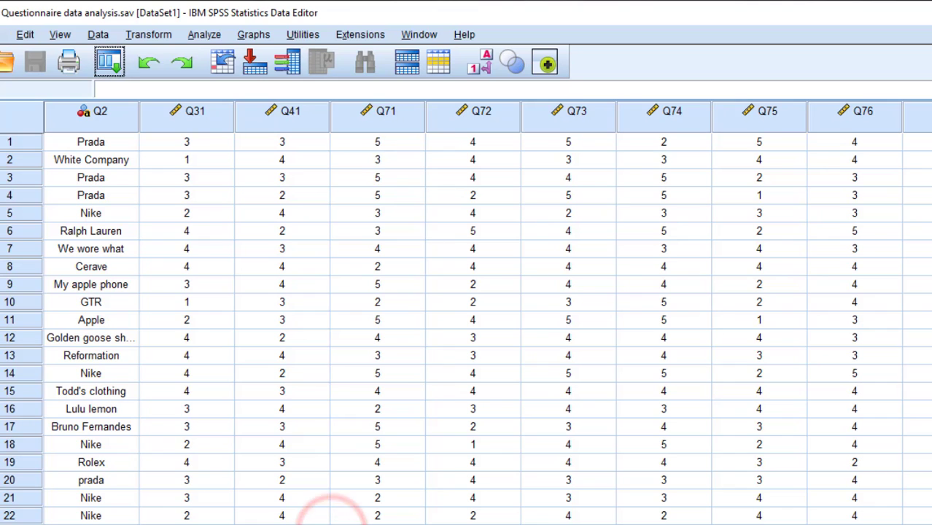
{"action": "key", "text": "ctrl+t"}
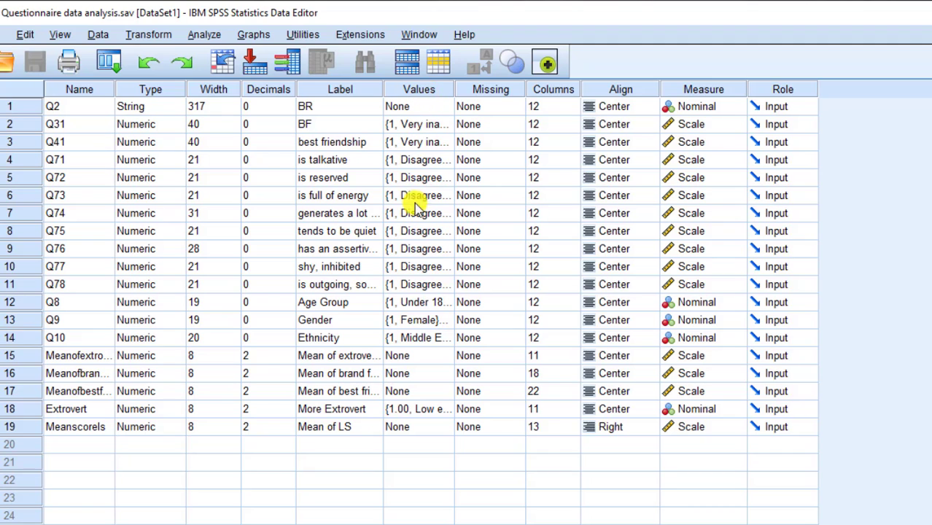
Examine the value labels defined for the Gender variable Q9.
{"action": "left_click", "coordinate": [420, 320]}
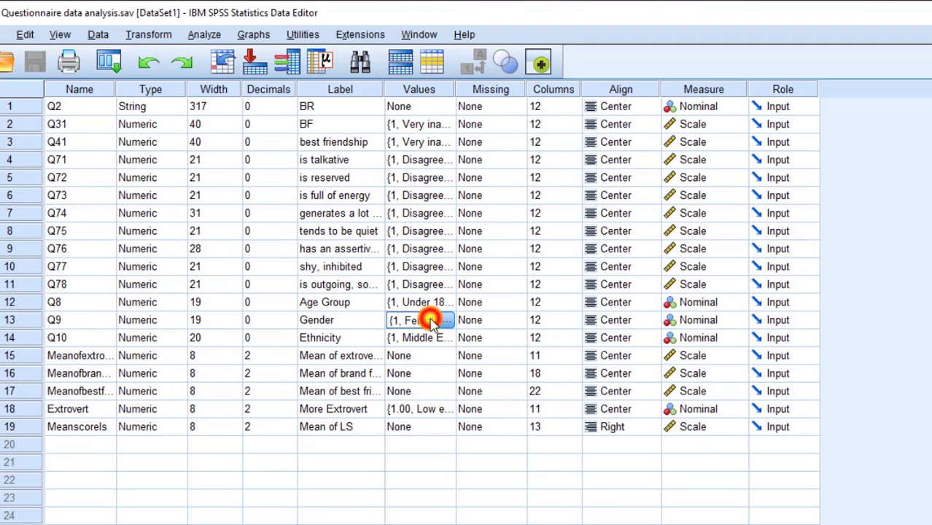
{"action": "left_click", "coordinate": [442, 321]}
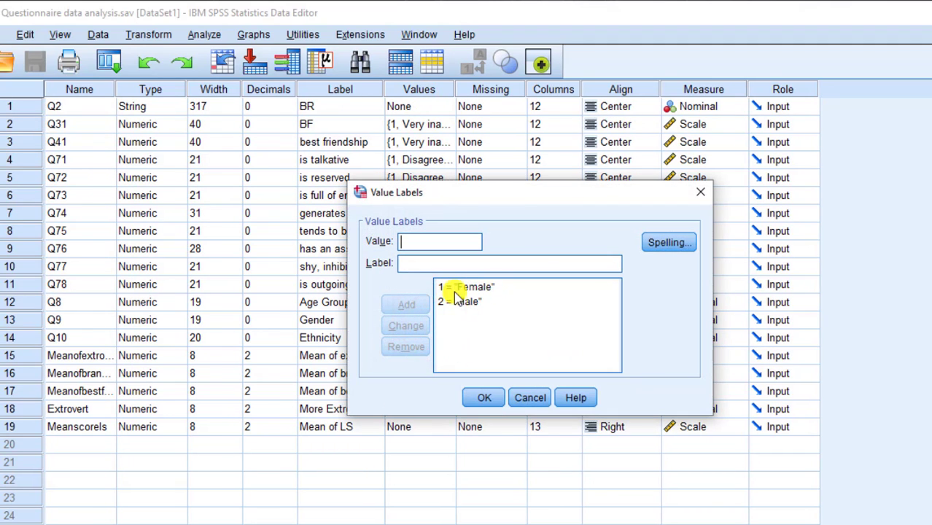
{"action": "left_click", "coordinate": [700, 192]}
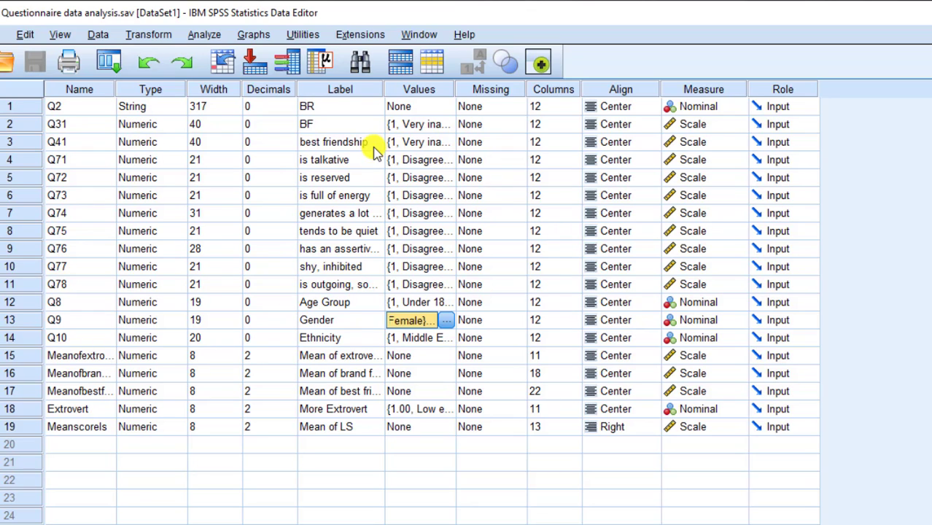
Start Recode into Different Variables and look through the list of source variables.
{"action": "left_click", "coordinate": [153, 36]}
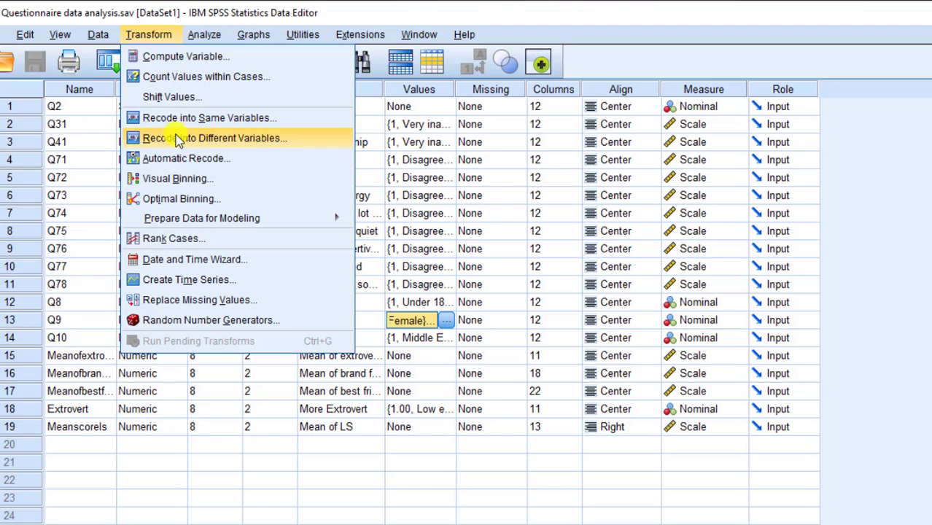
{"action": "left_click", "coordinate": [147, 35]}
{"action": "left_click", "coordinate": [147, 35]}
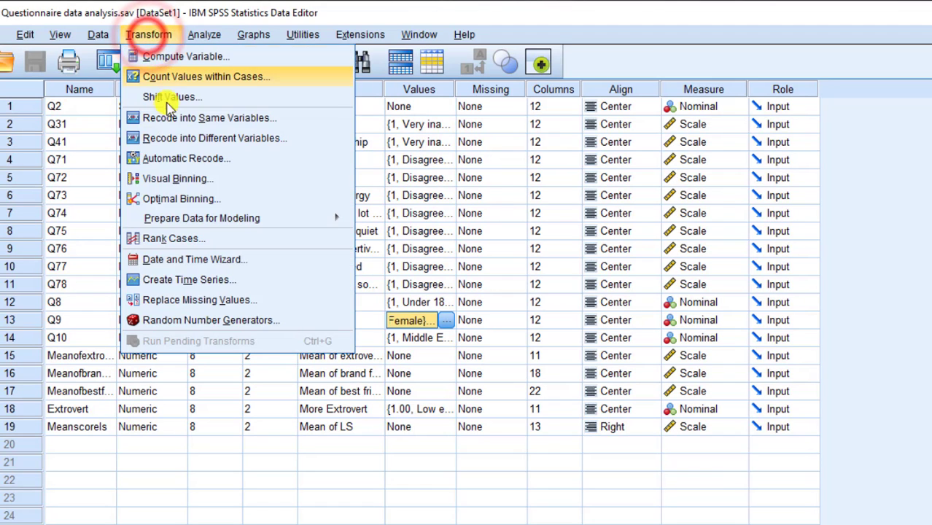
{"action": "left_click", "coordinate": [175, 138]}
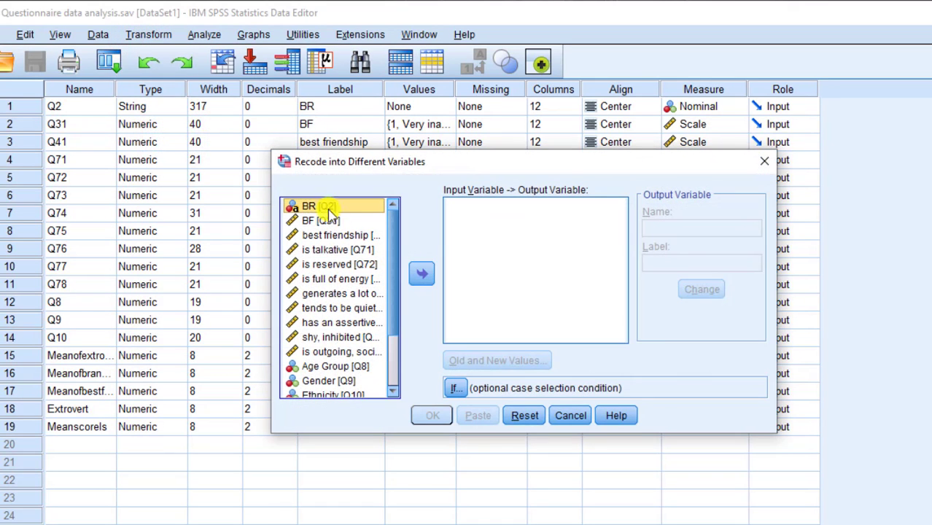
{"action": "left_click", "coordinate": [394, 321]}
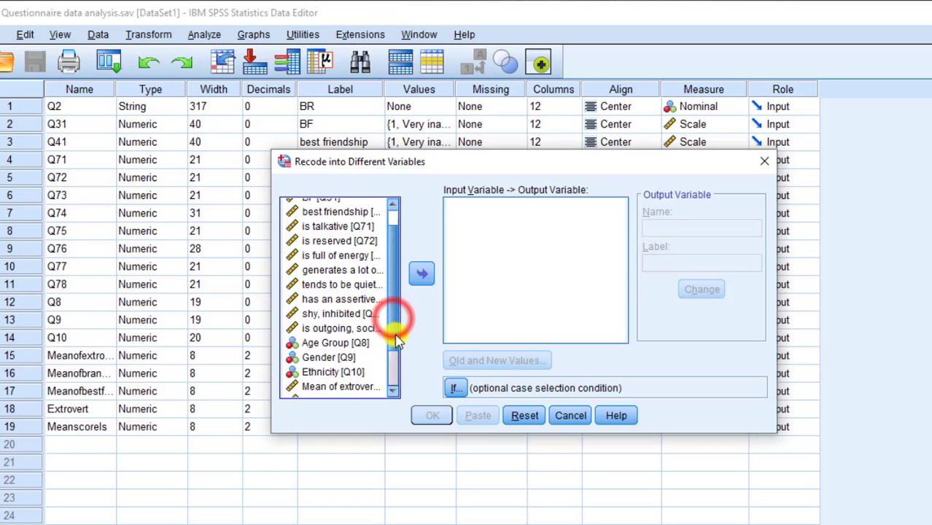
{"action": "scroll", "coordinate": [395, 309], "scroll_direction": "up", "scroll_amount": 2}
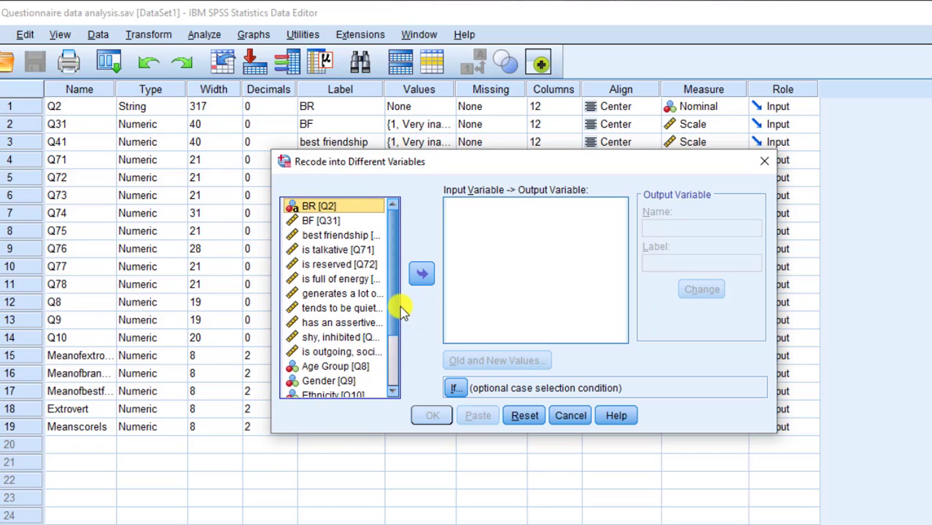
Add the eight personality items Q71 through Q78 as the input variables of the recode.
{"action": "left_click", "coordinate": [318, 236]}
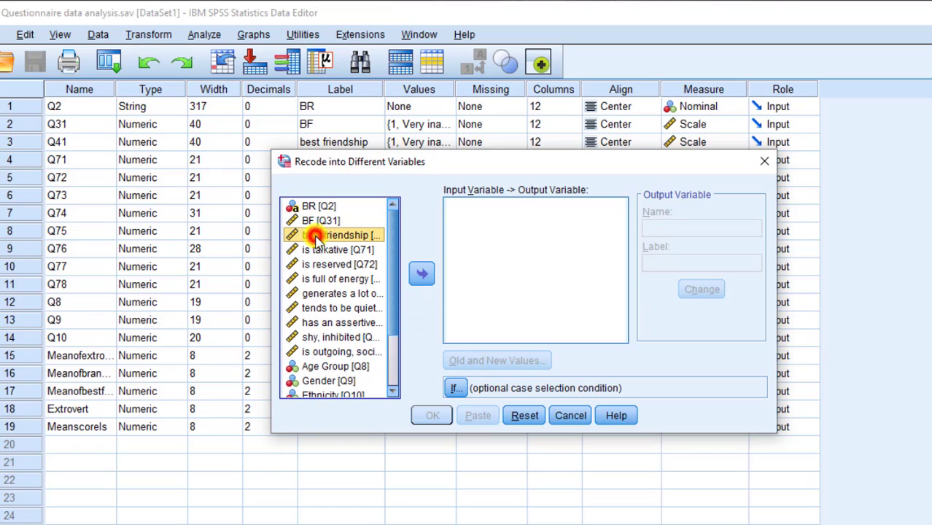
{"action": "left_click", "coordinate": [322, 281]}
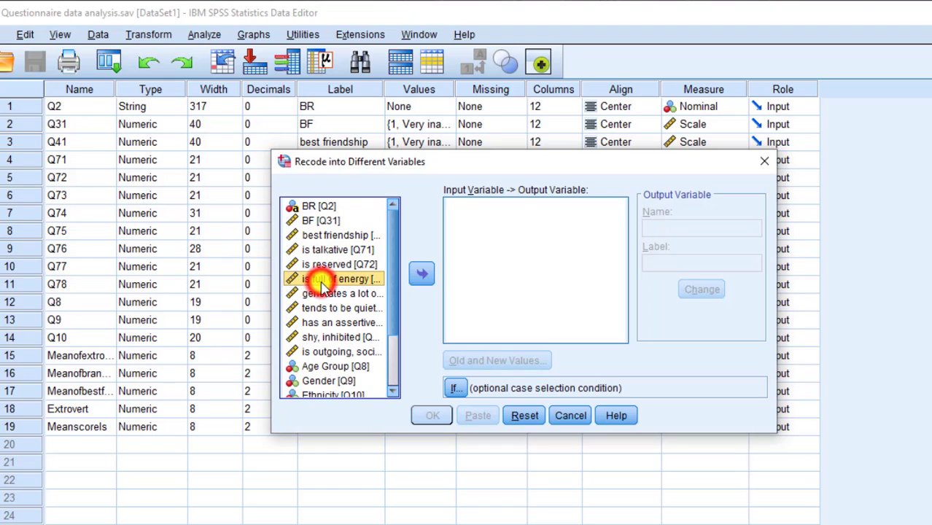
{"action": "left_click", "coordinate": [322, 265], "text": "ctrl"}
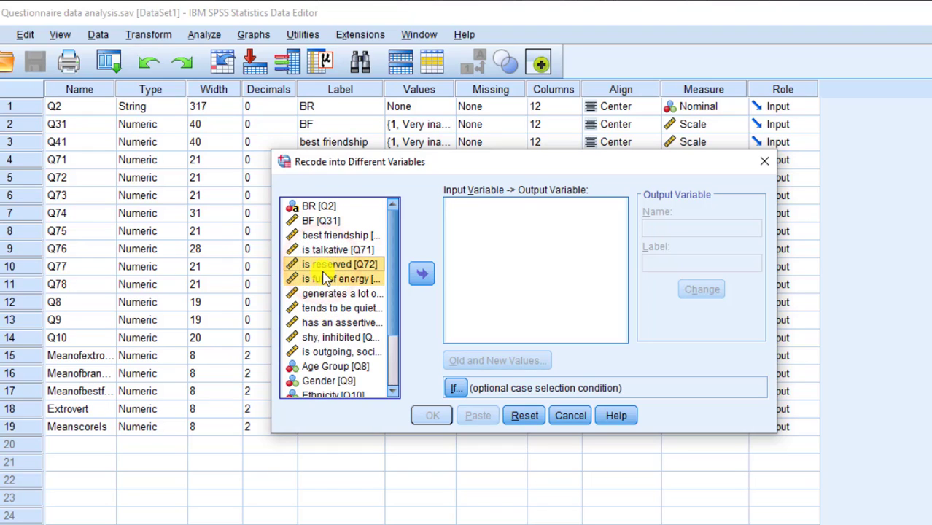
{"action": "left_click", "coordinate": [322, 294], "text": "ctrl"}
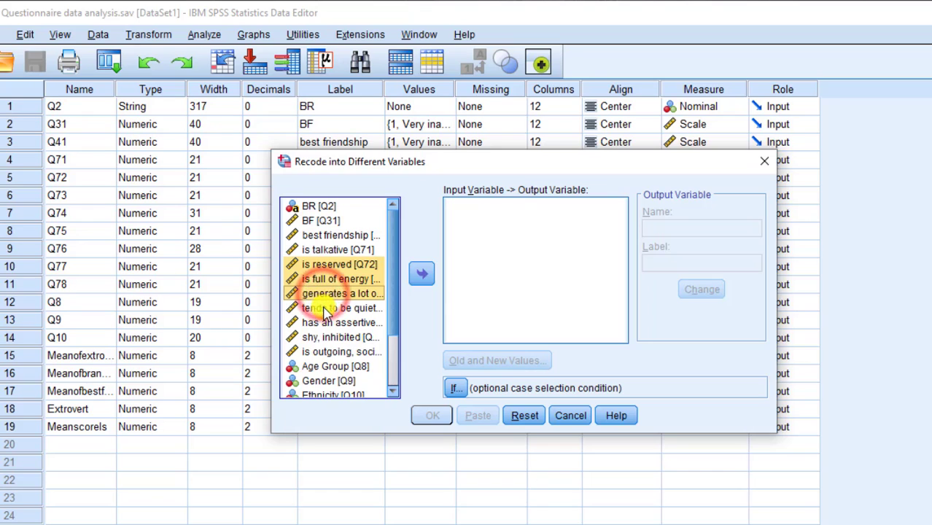
{"action": "left_click", "coordinate": [323, 309], "text": "ctrl"}
{"action": "left_click", "coordinate": [325, 324], "text": "ctrl"}
{"action": "left_click", "coordinate": [328, 339], "text": "ctrl"}
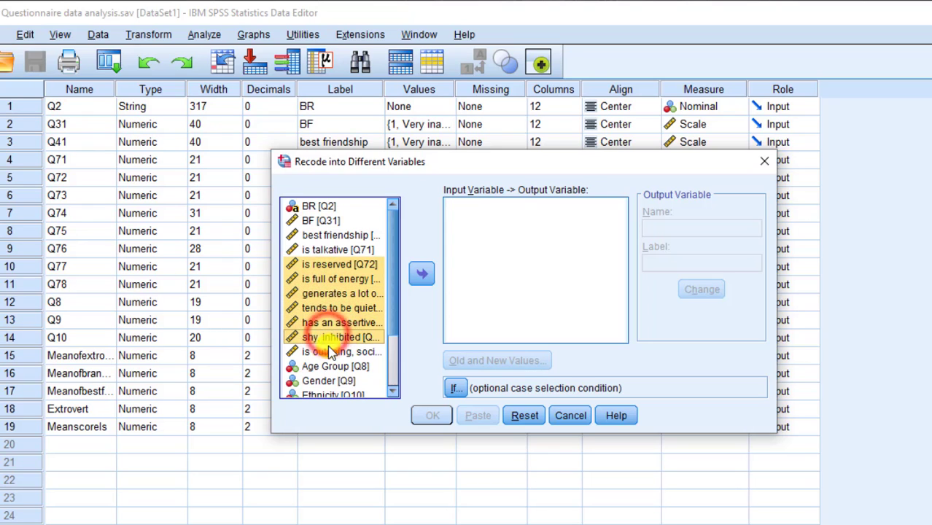
{"action": "left_click", "coordinate": [326, 353], "text": "ctrl"}
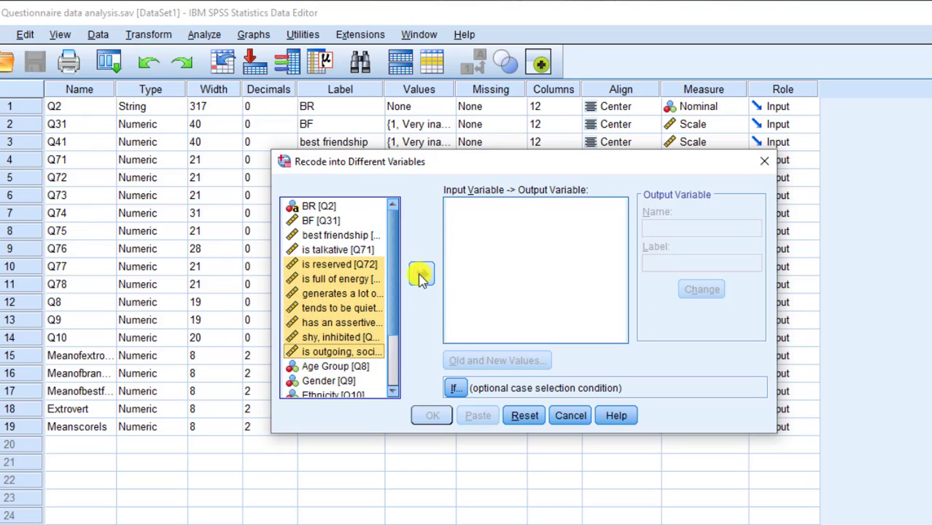
{"action": "left_click", "coordinate": [337, 249], "text": "ctrl"}
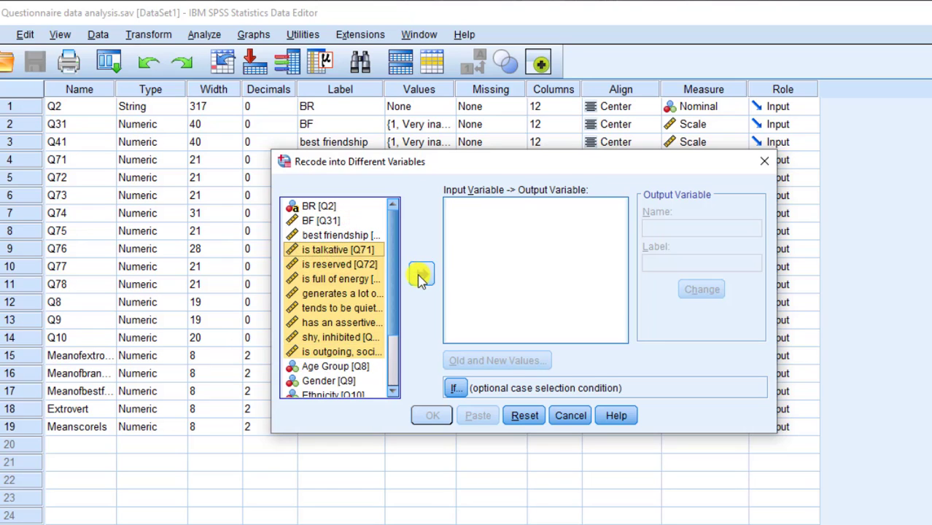
{"action": "left_click", "coordinate": [420, 276]}
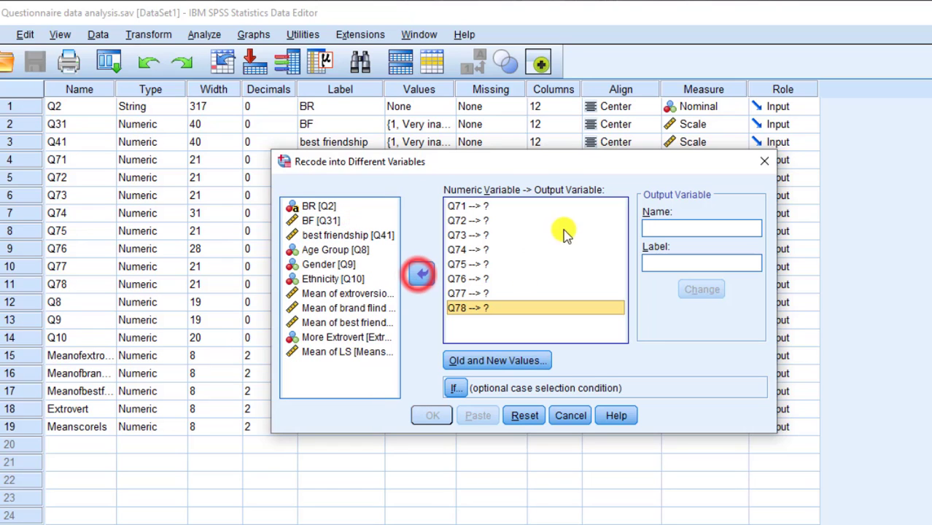
Try to set the recode's old value to a range from the lowest value through 2.30.
{"action": "left_click", "coordinate": [670, 229]}
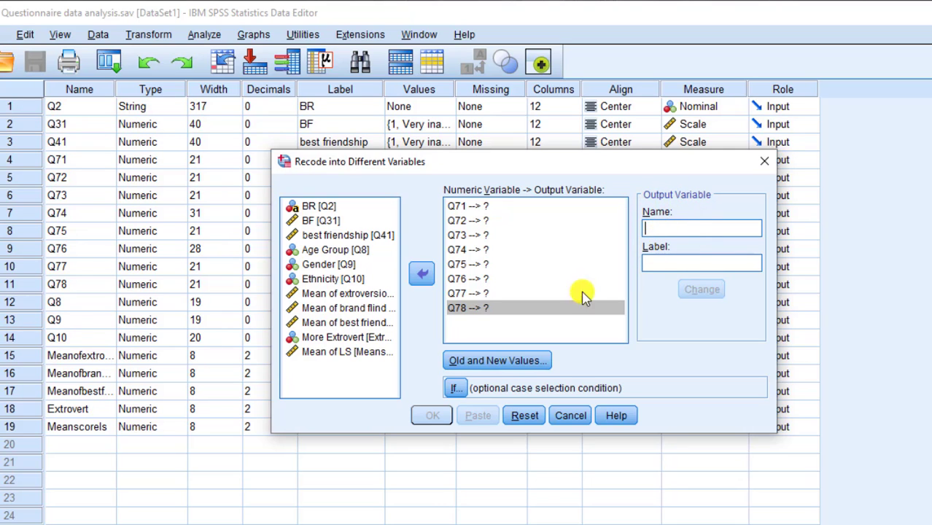
{"action": "left_click", "coordinate": [483, 362]}
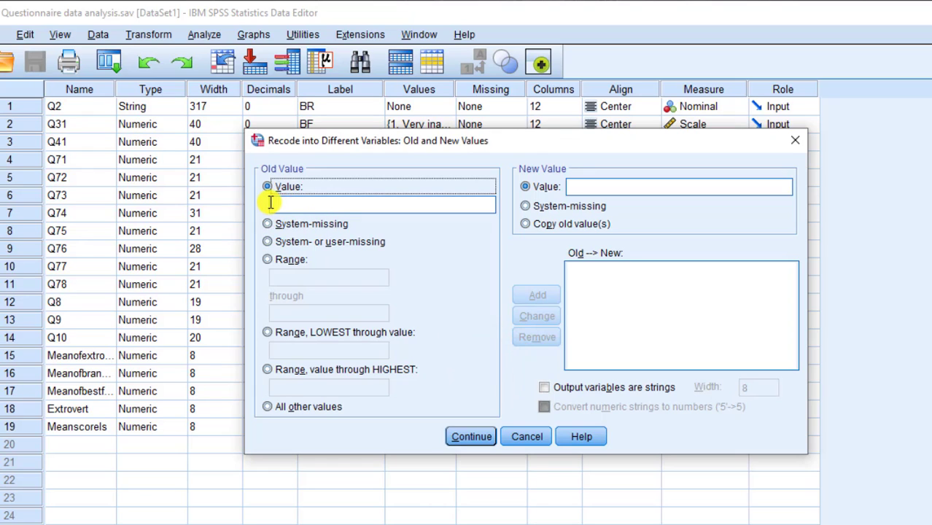
{"action": "left_click", "coordinate": [268, 333]}
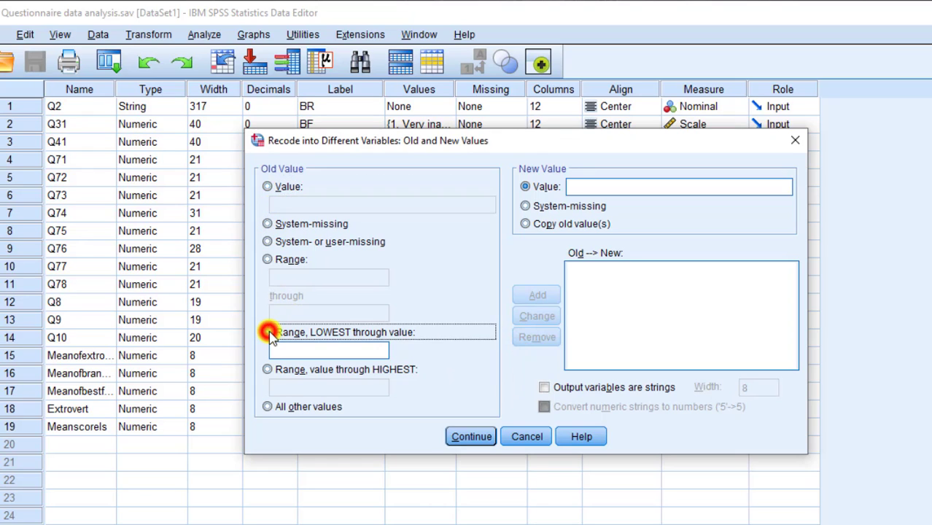
{"action": "left_click", "coordinate": [319, 351]}
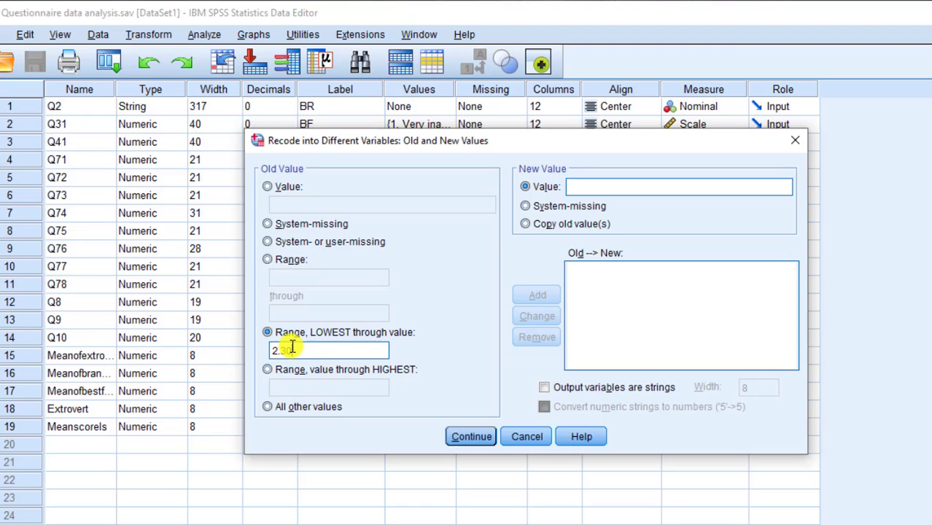
{"action": "left_click", "coordinate": [472, 436]}
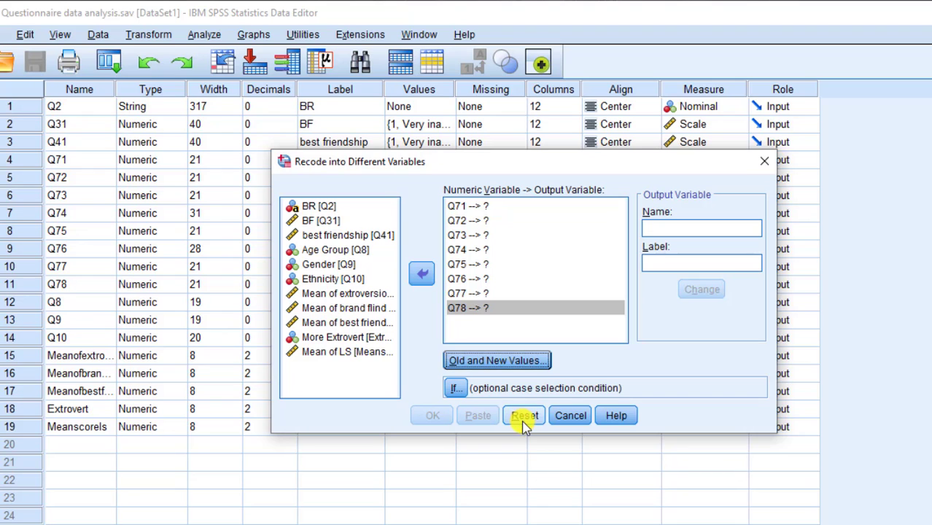
Review the recode's lowest-through-value range in the old and new values settings, and close the recode without running it.
{"action": "left_click", "coordinate": [468, 360]}
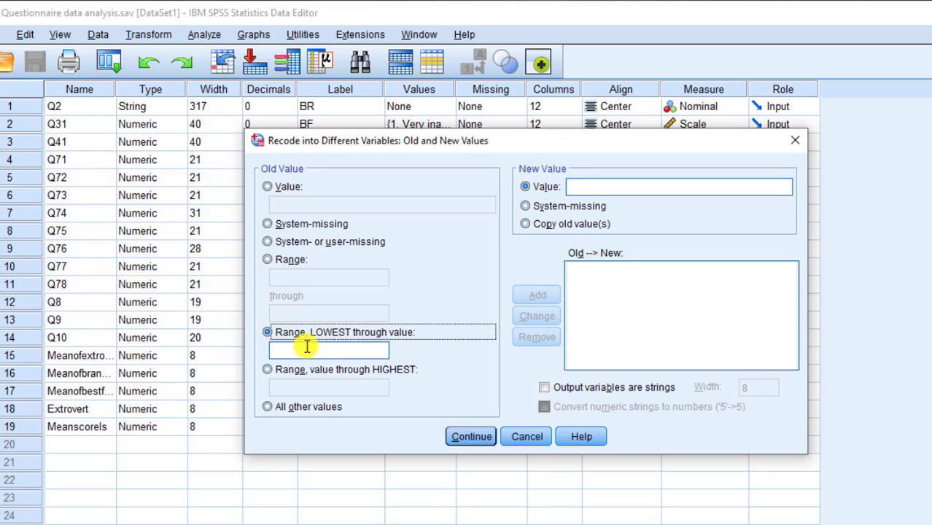
{"action": "left_click", "coordinate": [302, 351]}
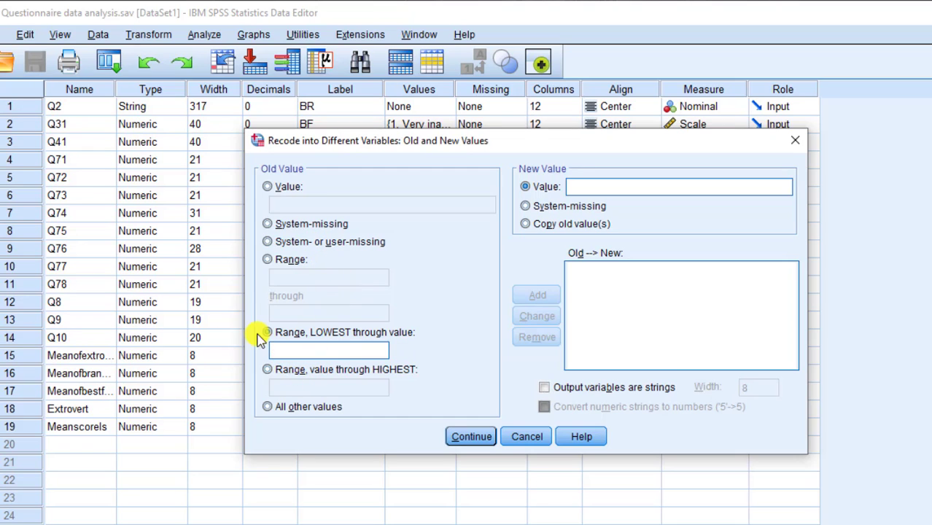
{"action": "left_click", "coordinate": [796, 141]}
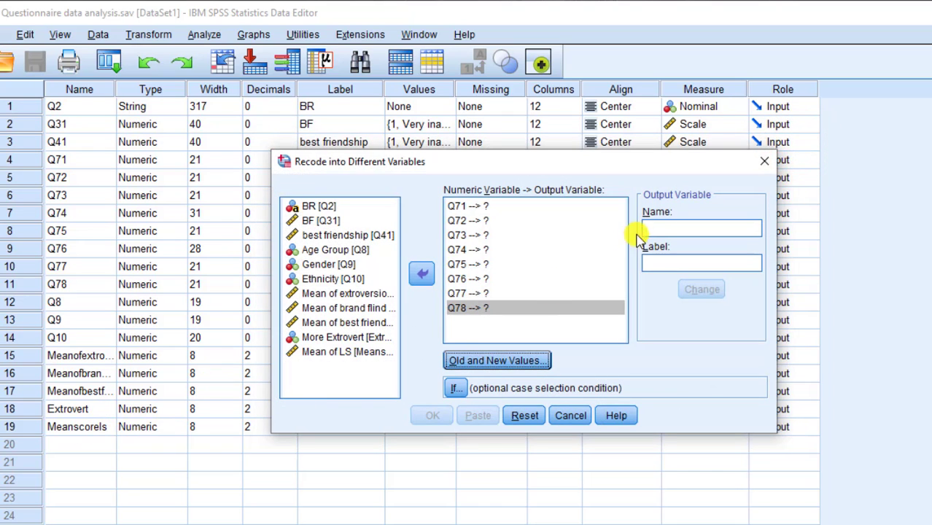
{"action": "left_click", "coordinate": [766, 162]}
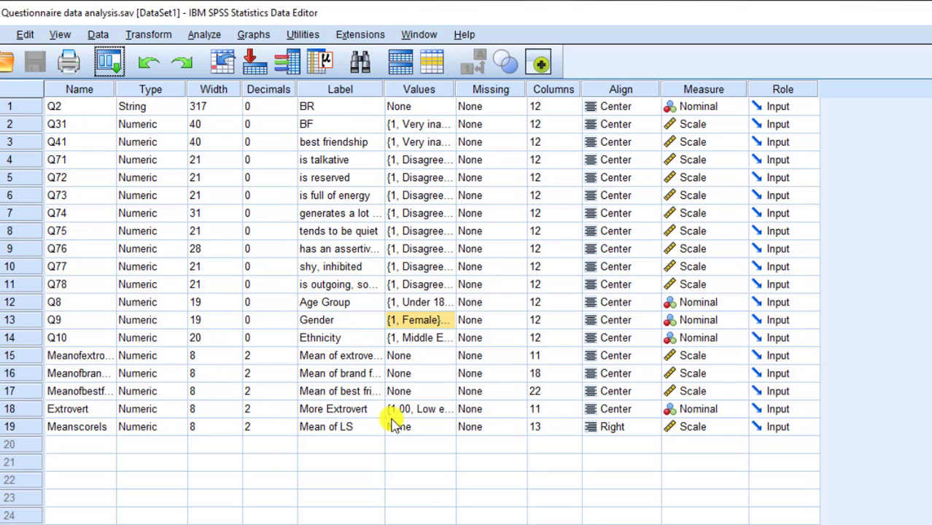
Examine the value labels defined for the More Extrovert variable and close them without changes.
{"action": "left_click", "coordinate": [422, 409]}
{"action": "left_click", "coordinate": [447, 410]}
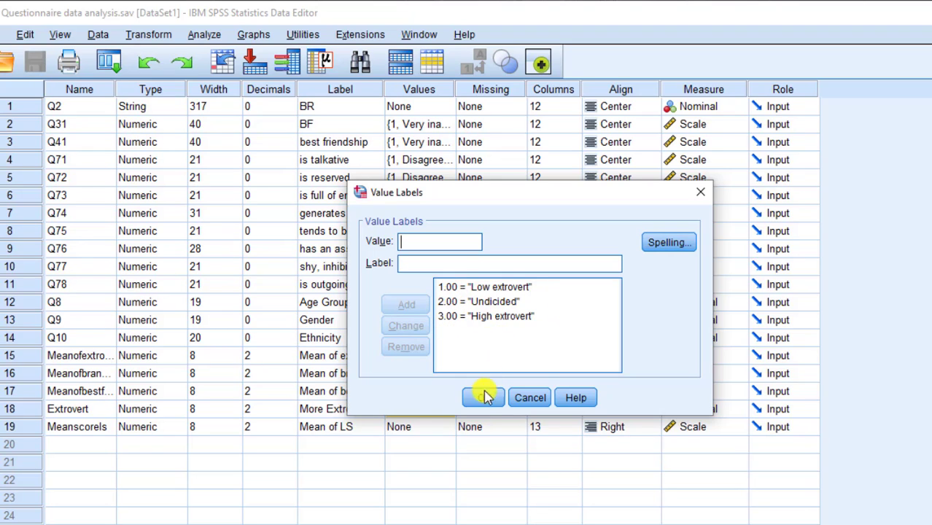
{"action": "left_click", "coordinate": [505, 306]}
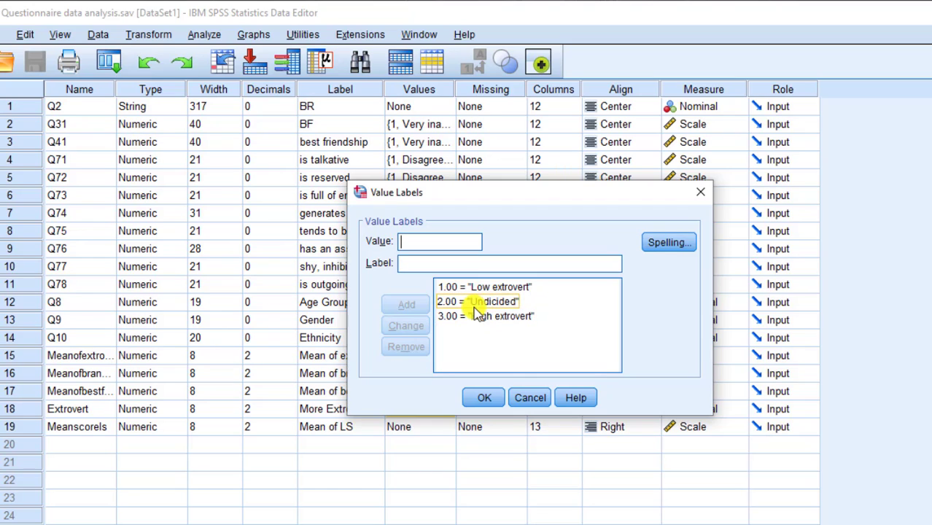
{"action": "left_click", "coordinate": [699, 197]}
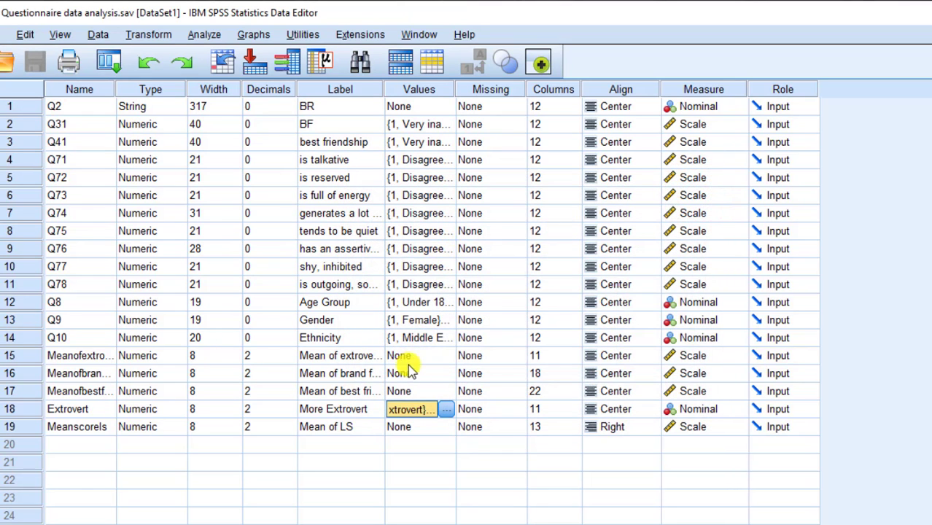